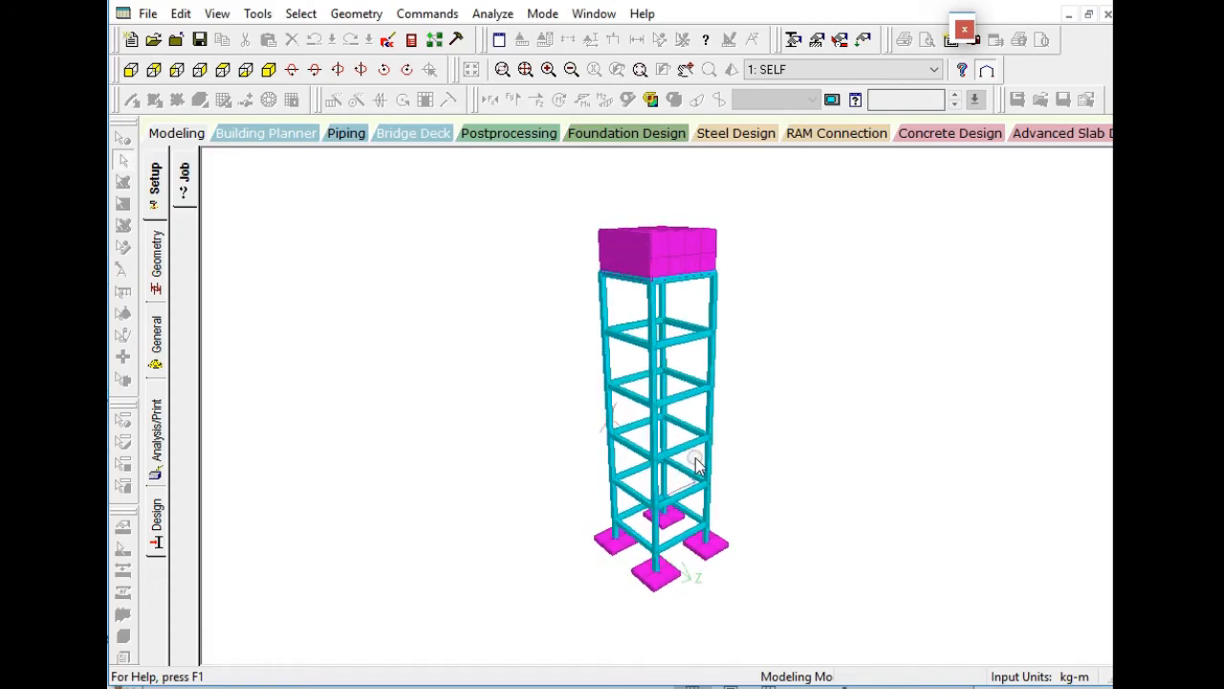
Inspect the rendered 3D model of the tank tower from different angles and close the rendered view.
mouse_move(683, 335)
mouse_down()
mouse_move(660, 336)
mouse_move(680, 326)
mouse_up()
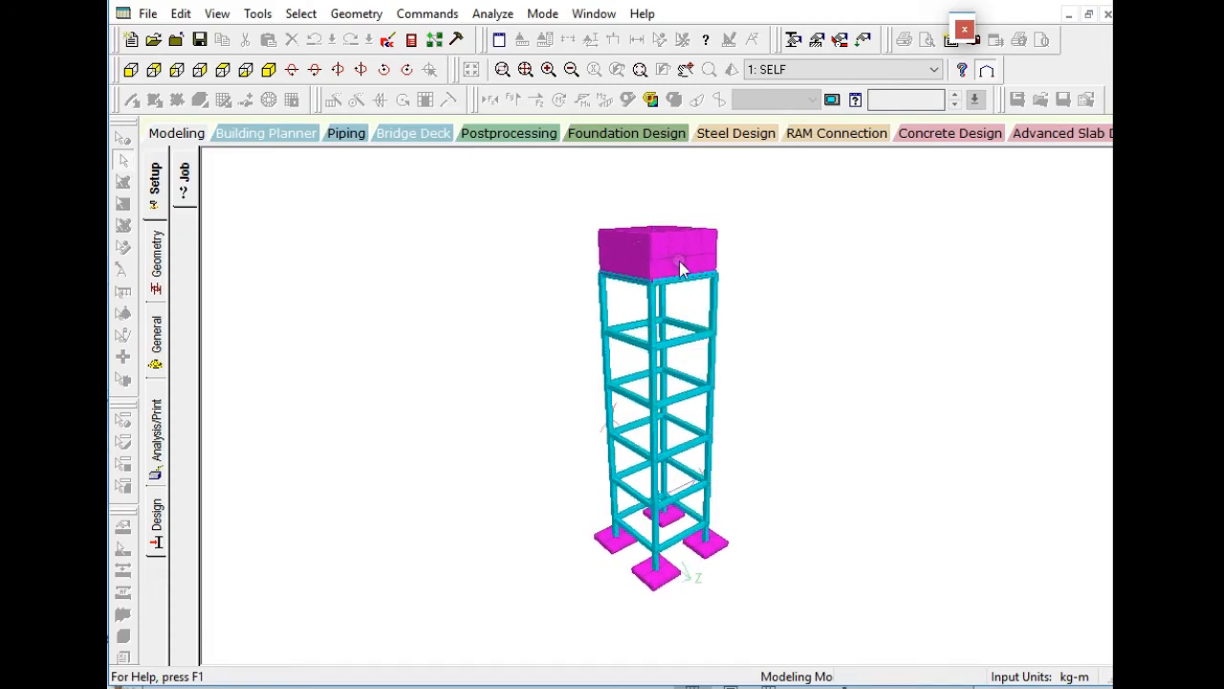
drag(639, 308, 665, 478)
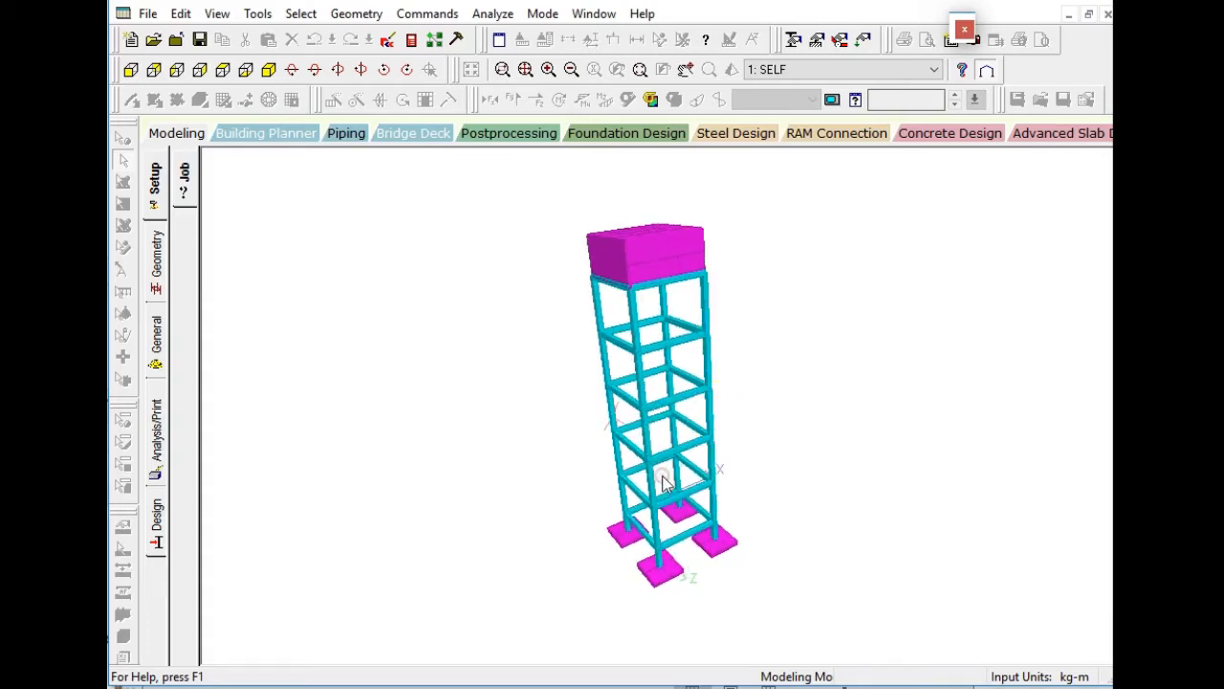
click(1107, 15)
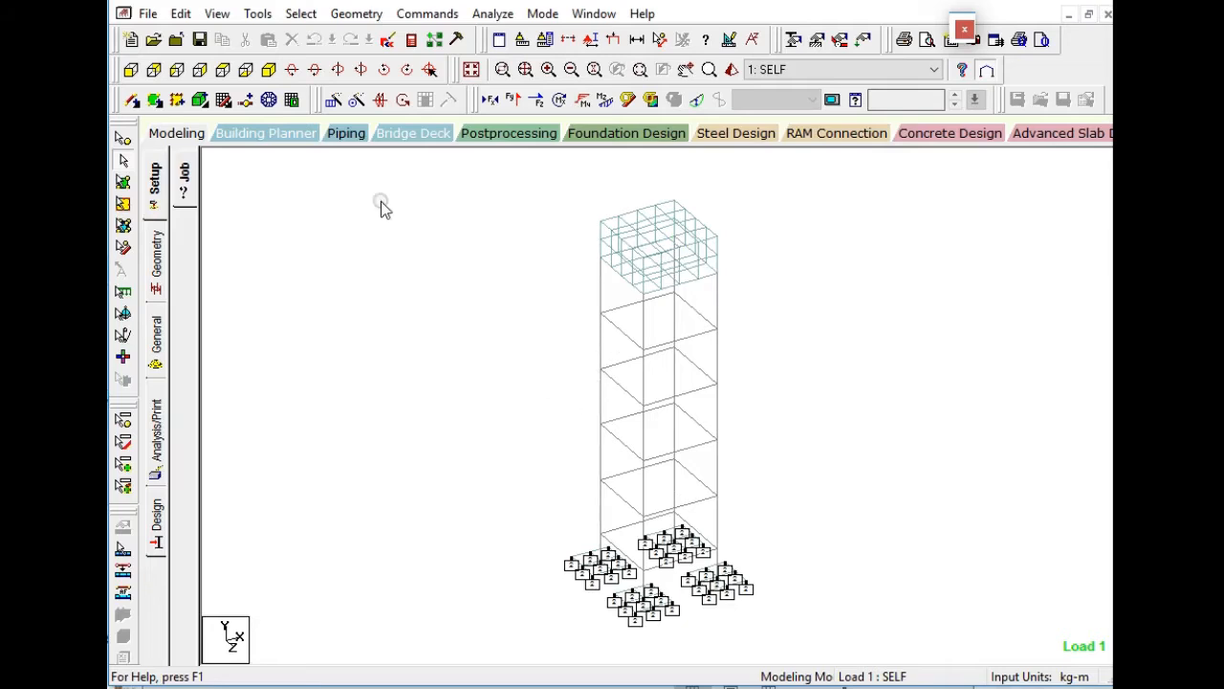
Measure the side lengths of two footings at the tower's base with the node-to-node distance tool.
click(656, 42)
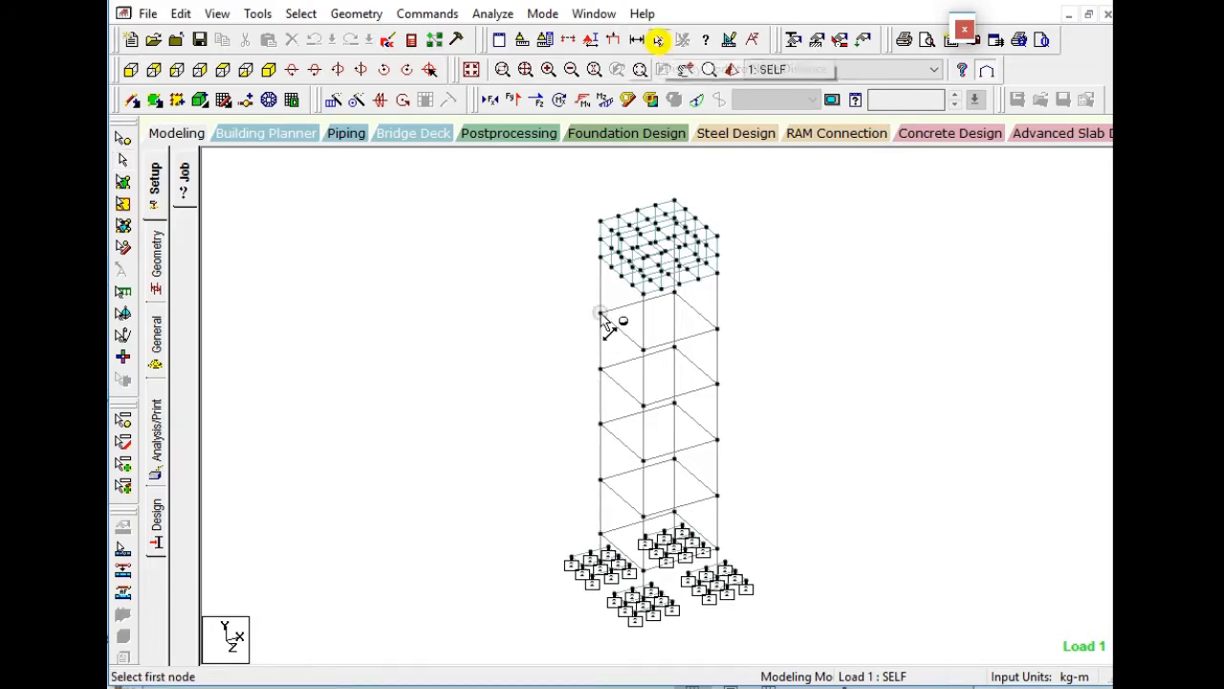
click(635, 617)
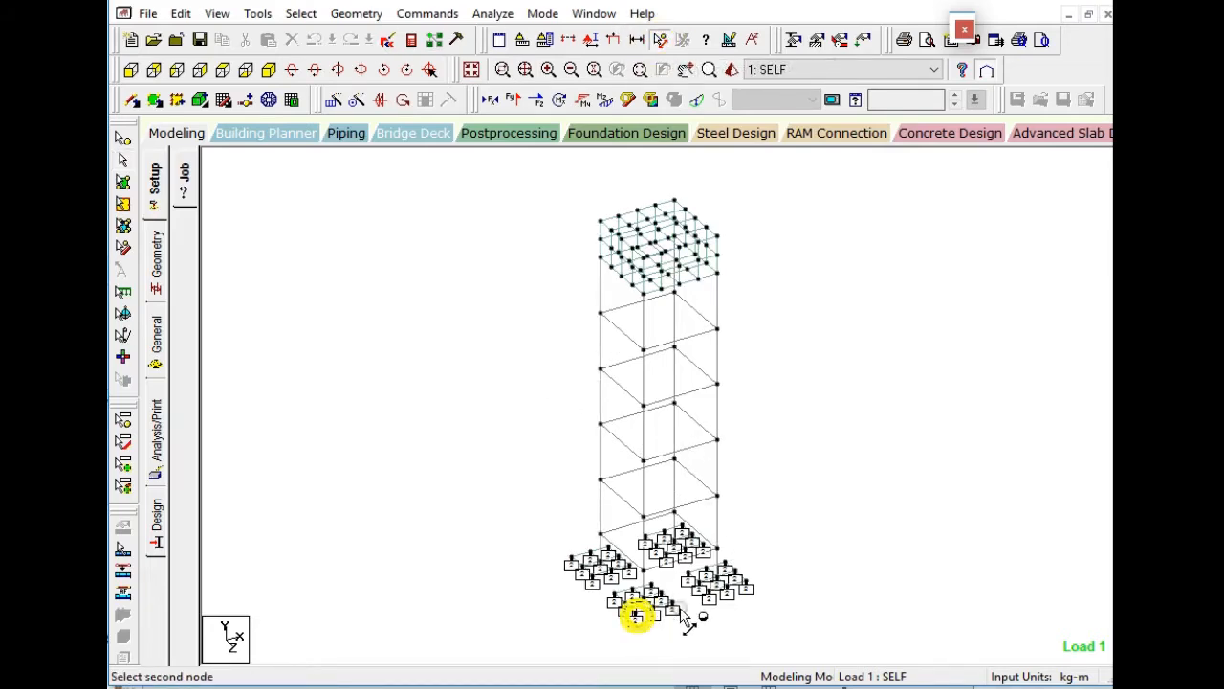
click(670, 606)
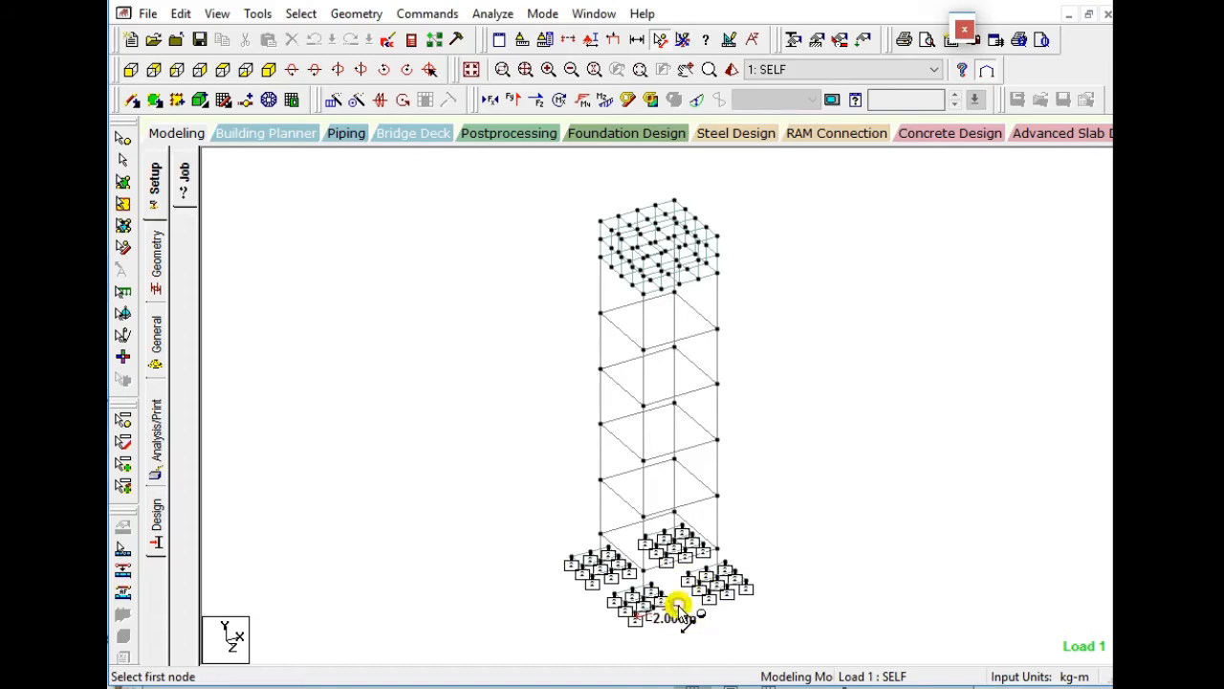
click(571, 562)
click(590, 578)
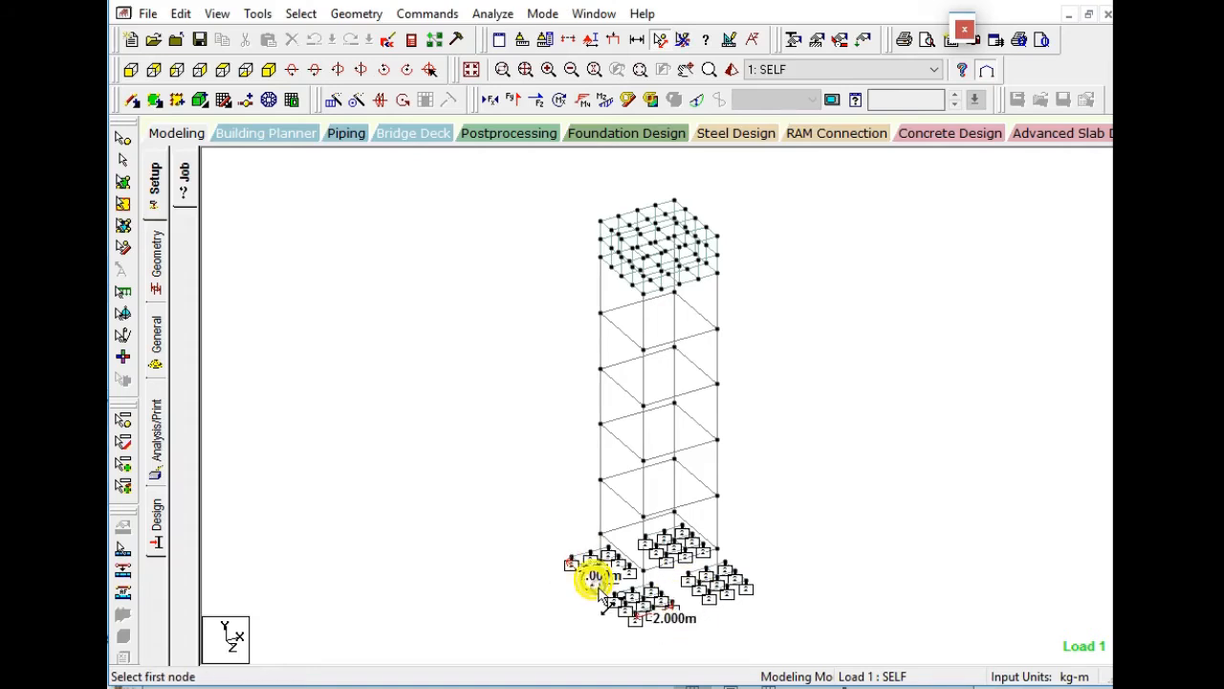
Measure the full height of a corner column line and the column spacing in both horizontal directions.
click(601, 532)
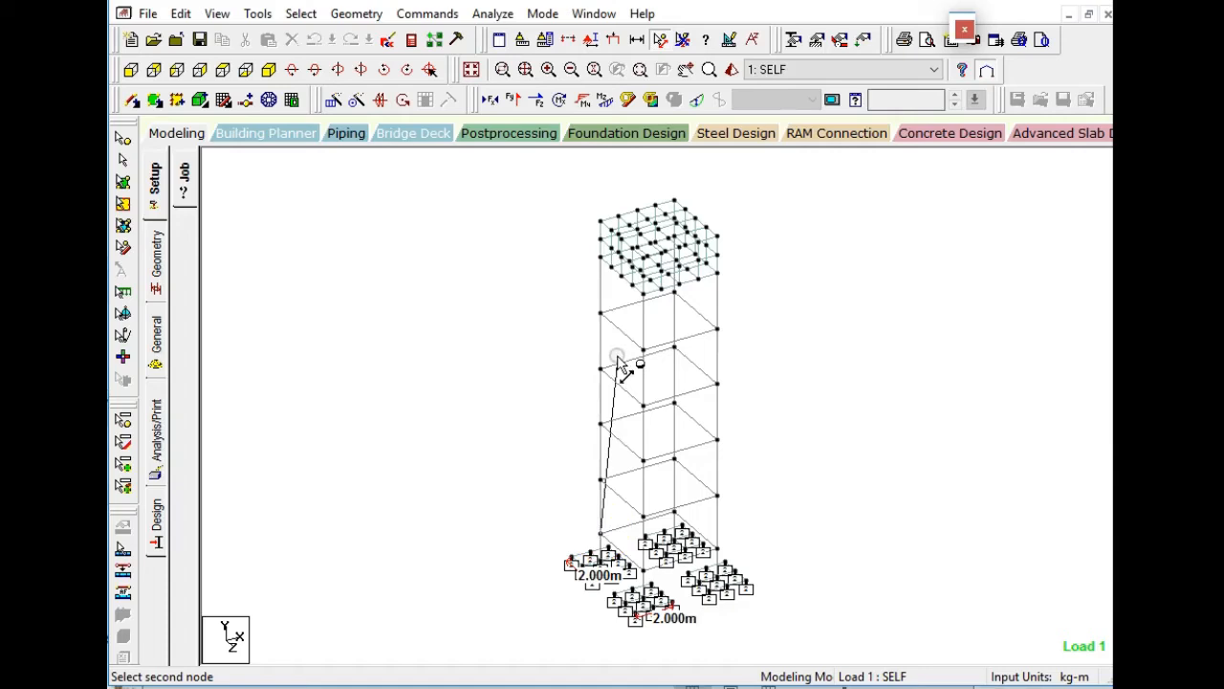
click(602, 222)
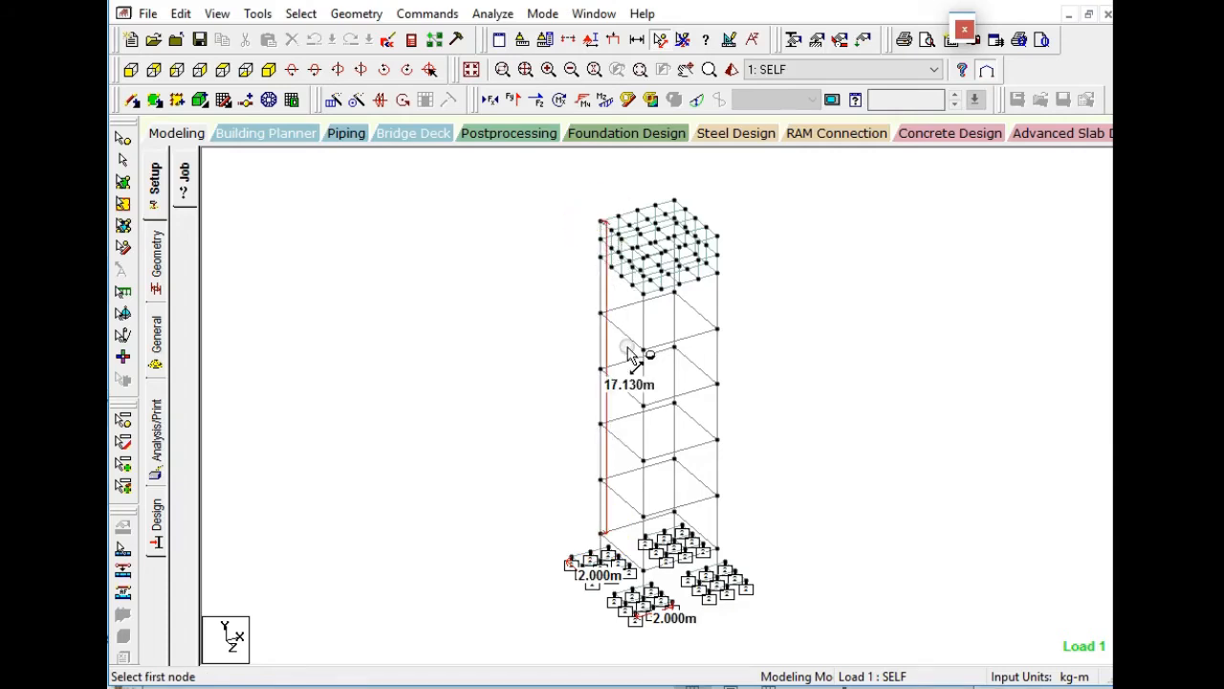
click(644, 406)
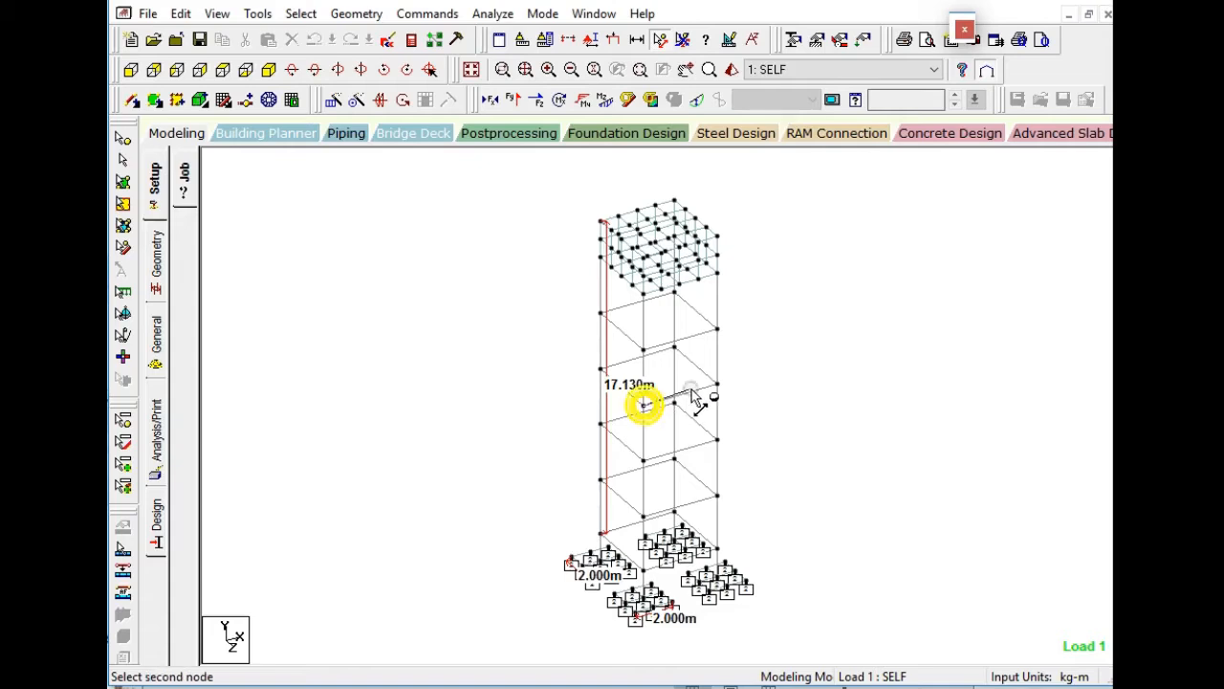
click(717, 387)
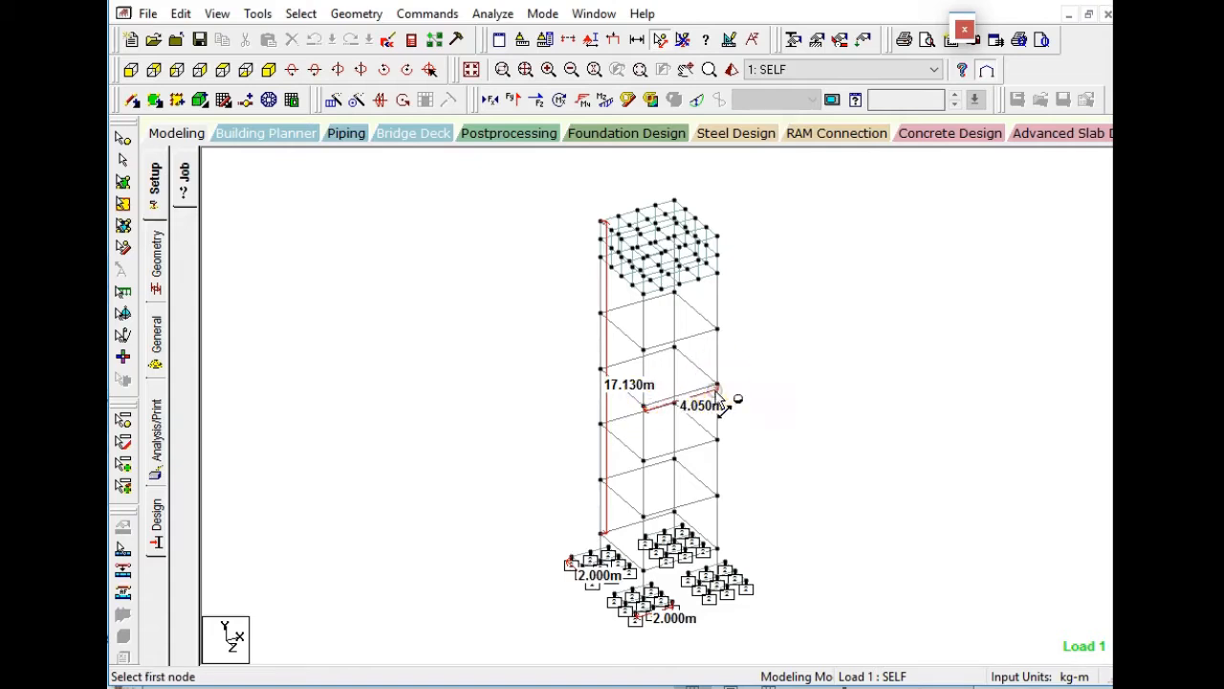
click(601, 423)
click(644, 463)
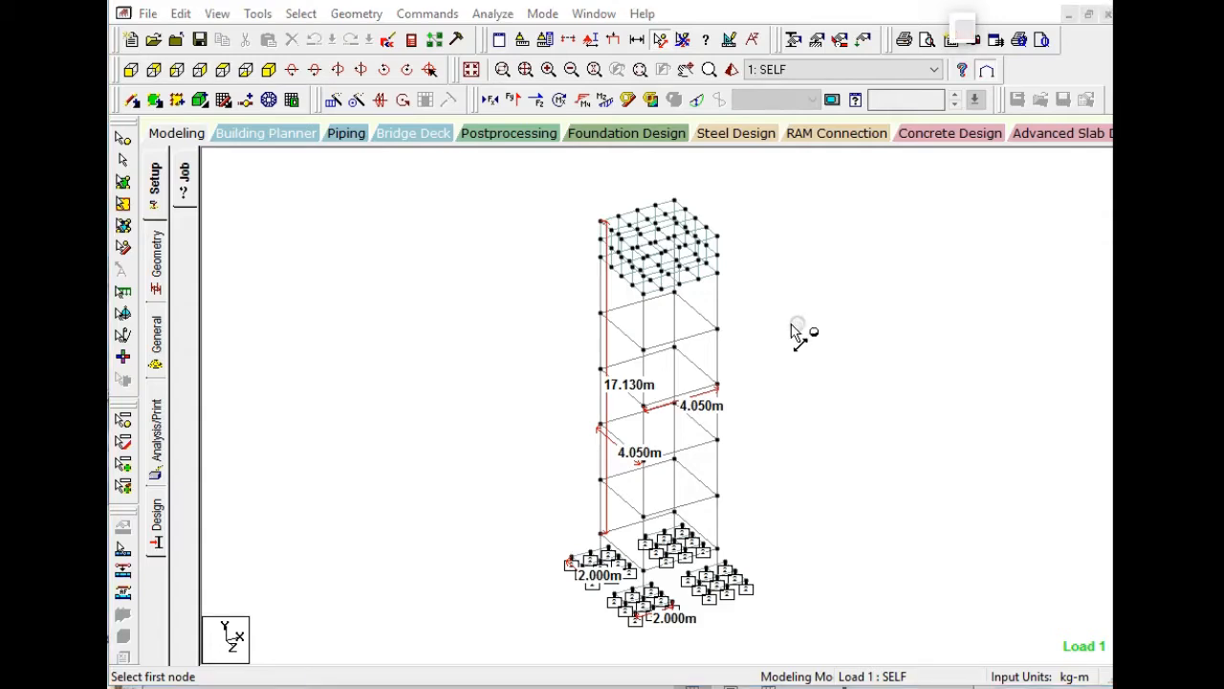
Measure the heights of the two uppermost storeys below the tank and the height of the tank walls.
click(722, 332)
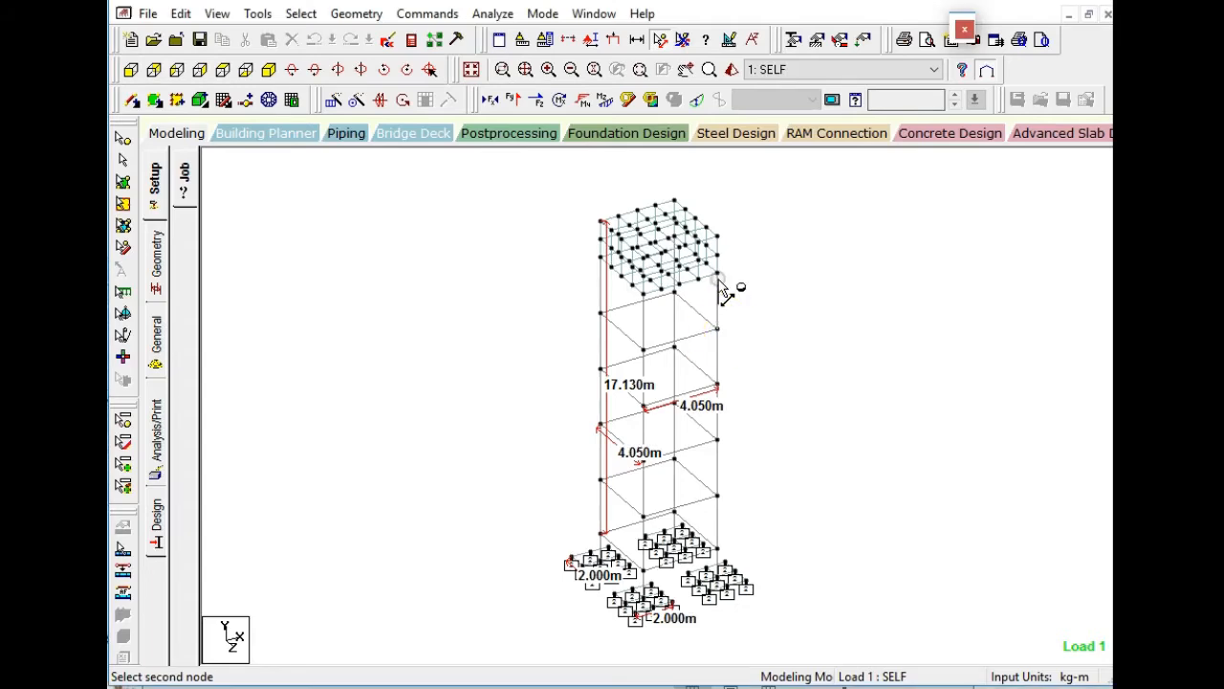
click(719, 275)
click(718, 386)
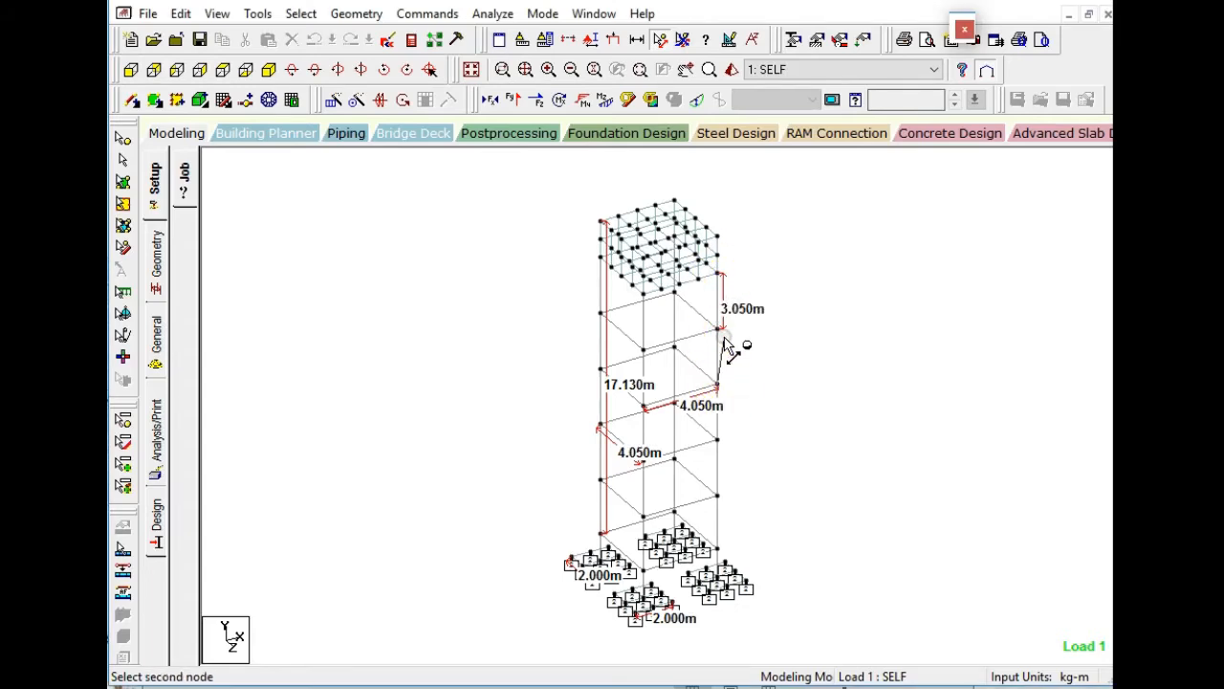
click(718, 330)
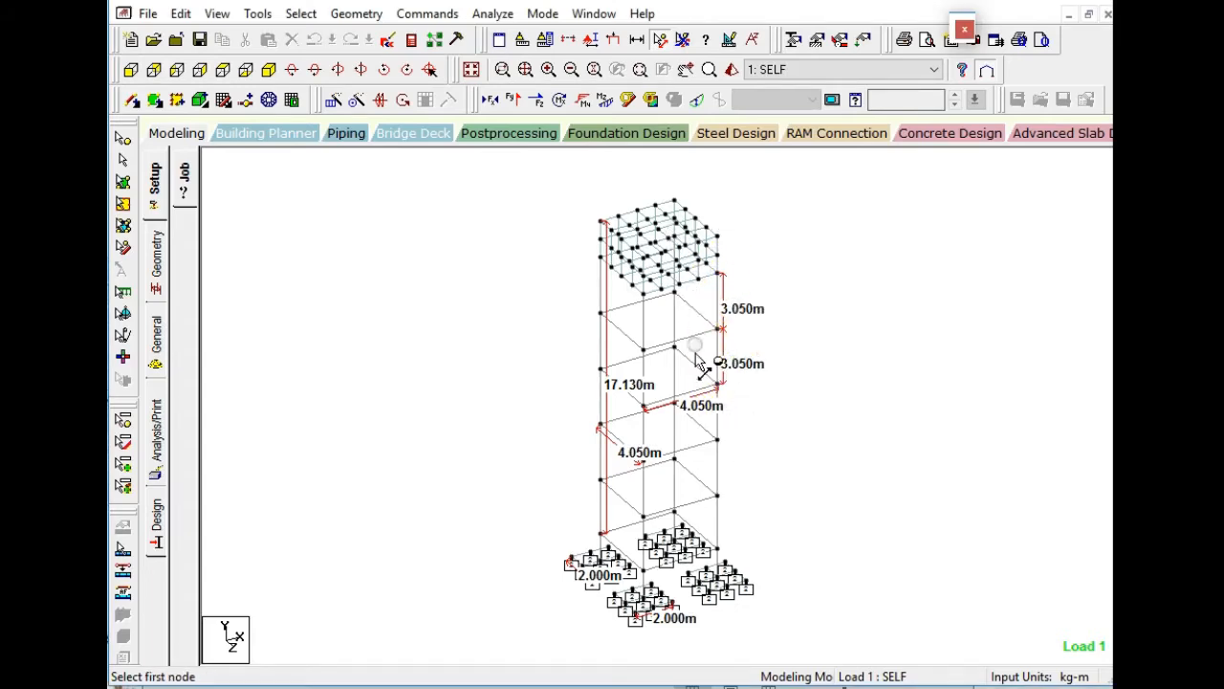
click(721, 275)
click(715, 234)
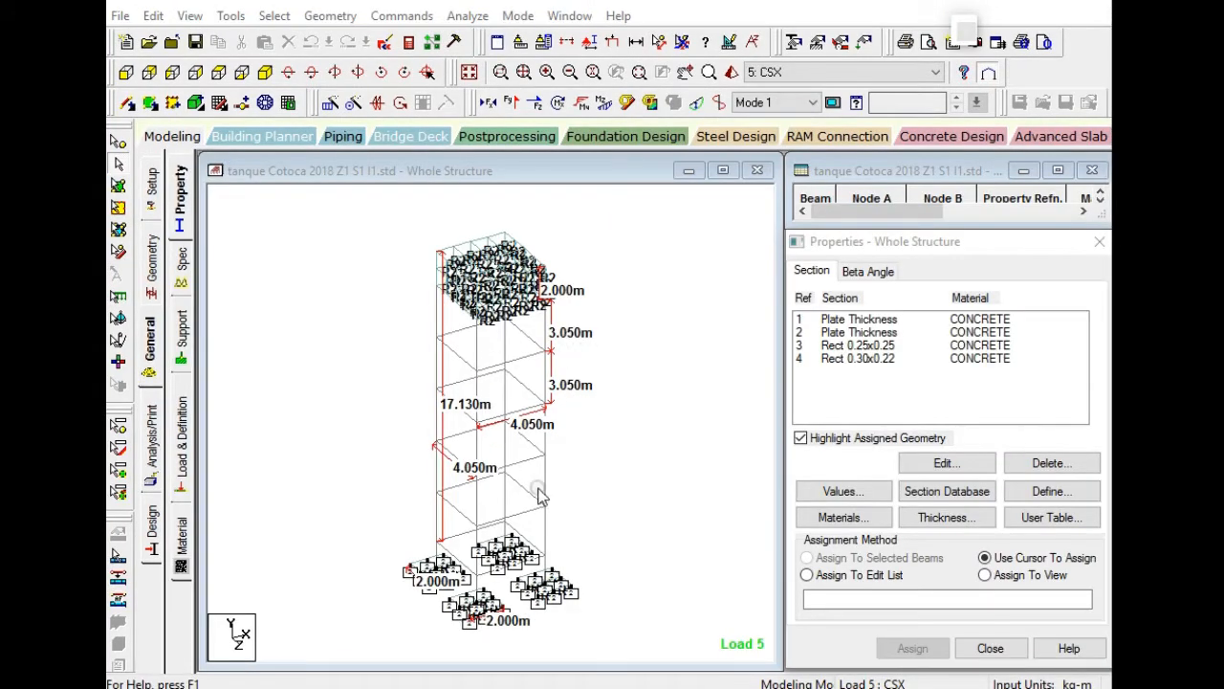
Highlight the members assigned to section Rect 0.25x0.25 and those assigned to Rect 0.30x0.22.
click(866, 347)
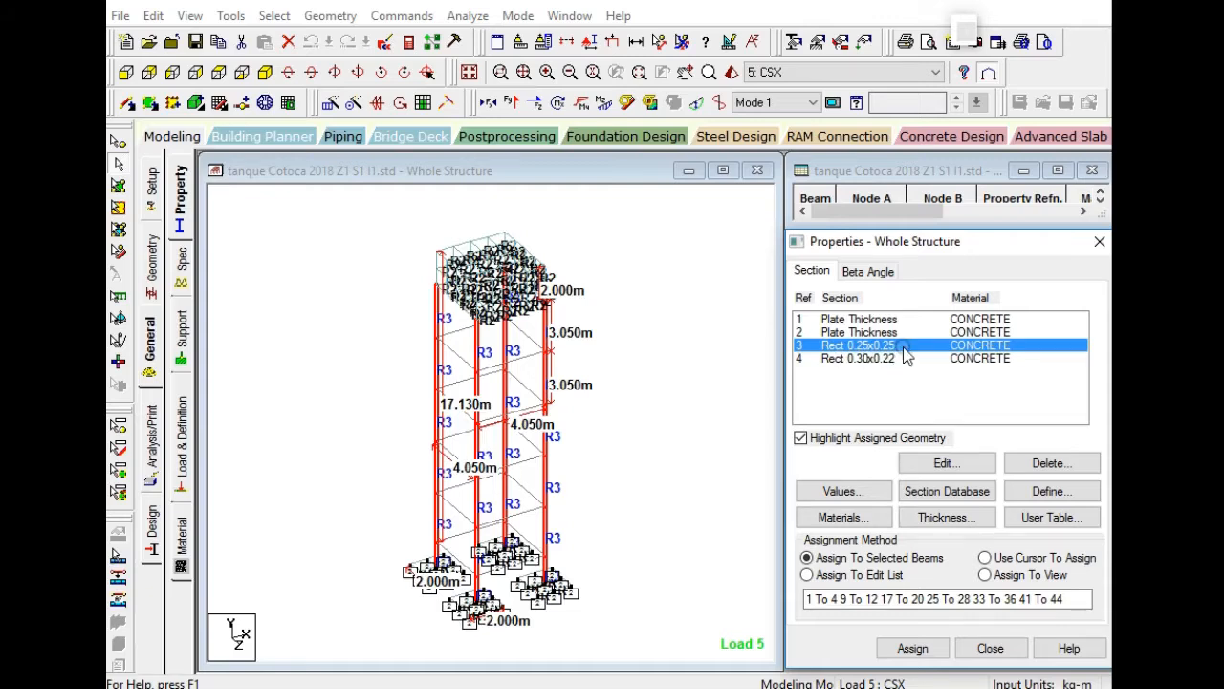
click(845, 362)
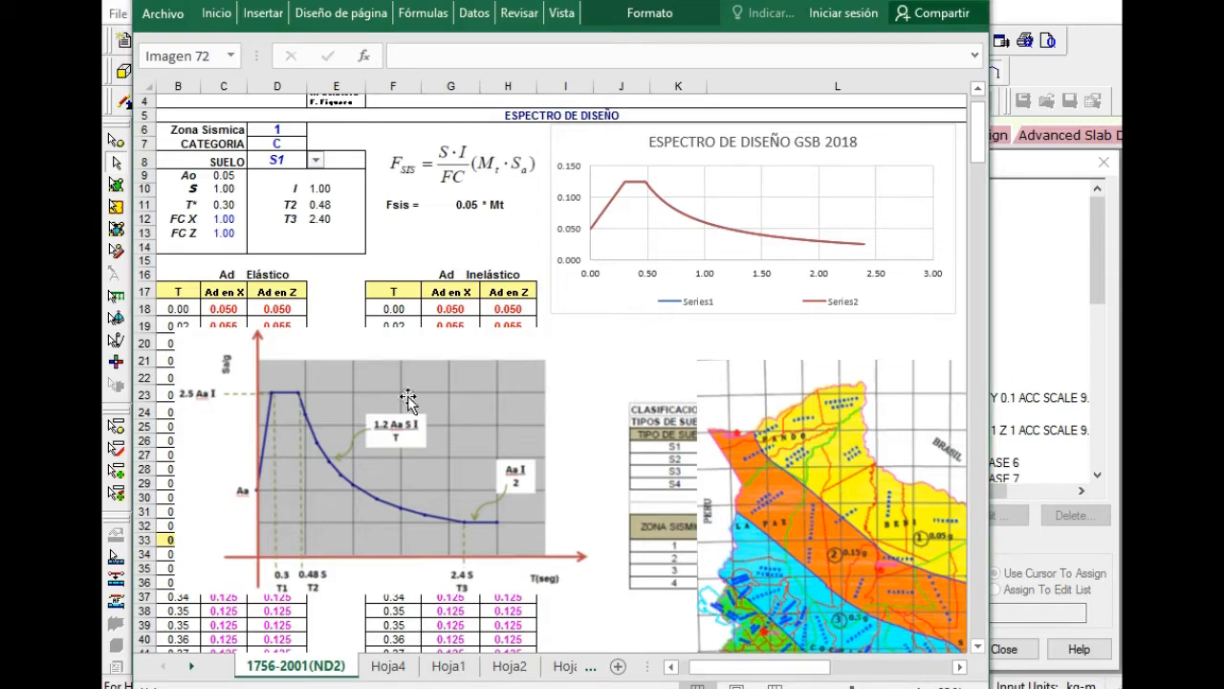
In the Excel spectrum workbook, shift the theoretical spectrum diagram down and place the soil and seismic zone tables picture above it.
drag(406, 385, 458, 488)
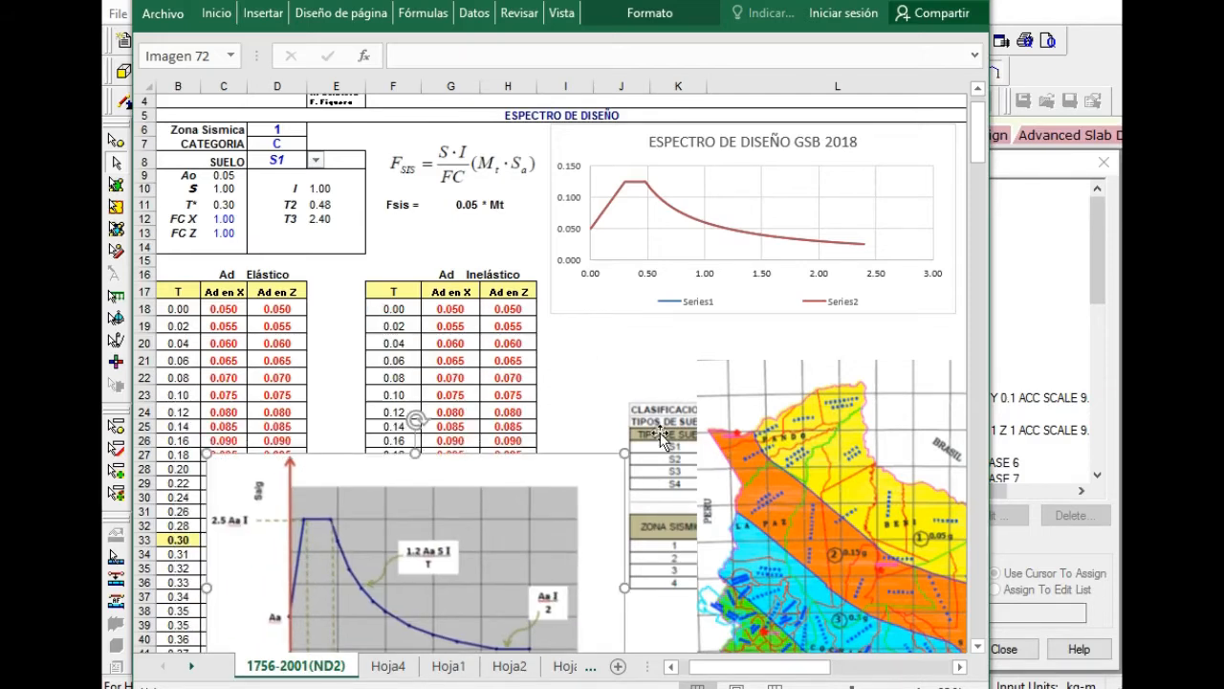
drag(660, 431, 200, 335)
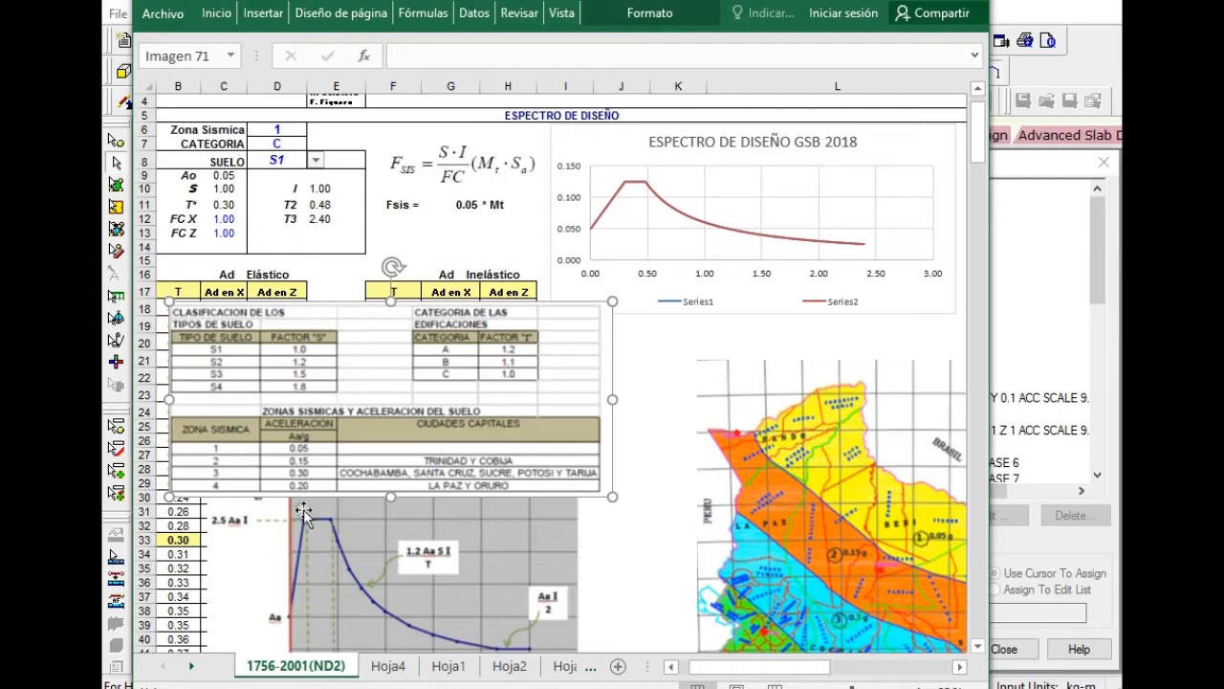
scroll(296, 545, down, 2)
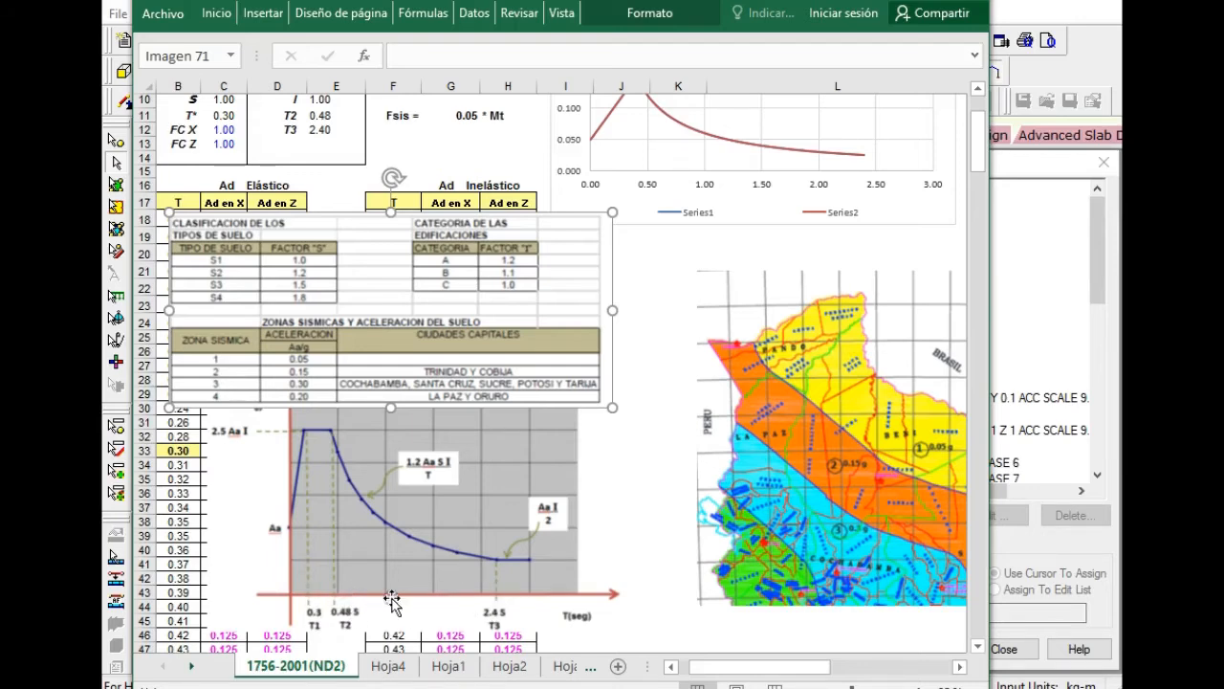
scroll(425, 401, up, 2)
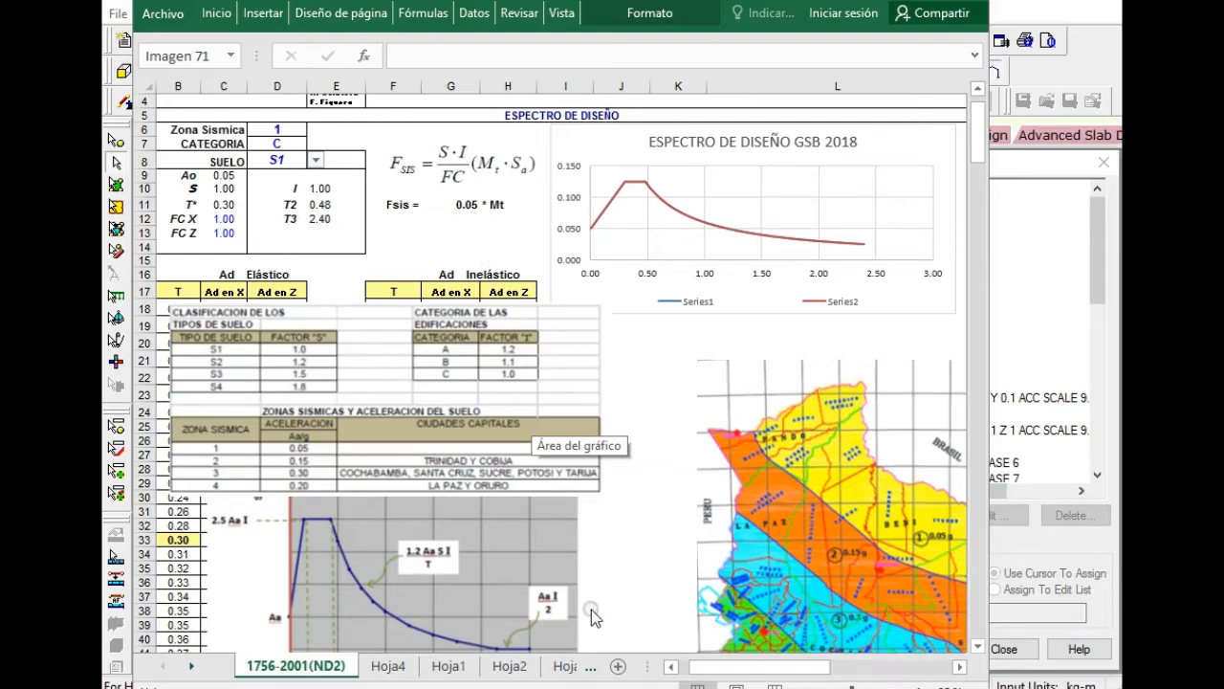
Review the reference sheets Hoja4, Hoja1 and Hoja2, including the maximum spectral accelerations text, and return to the 1756-2001(ND2) sheet.
click(387, 677)
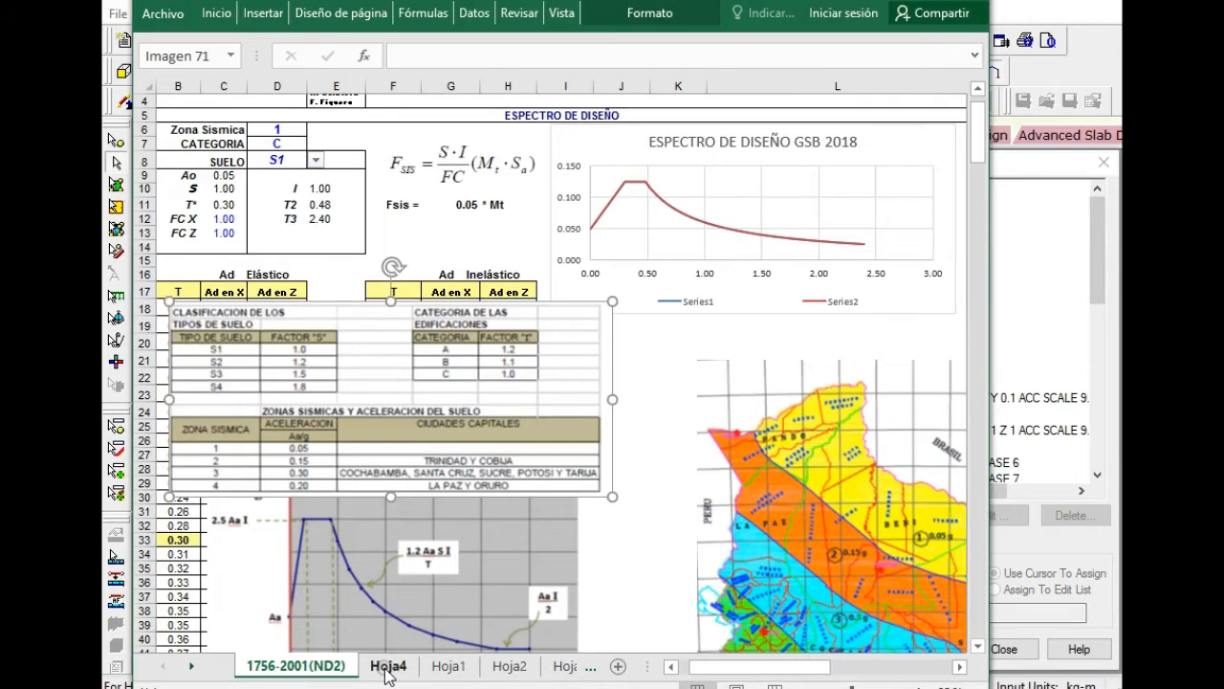
click(387, 670)
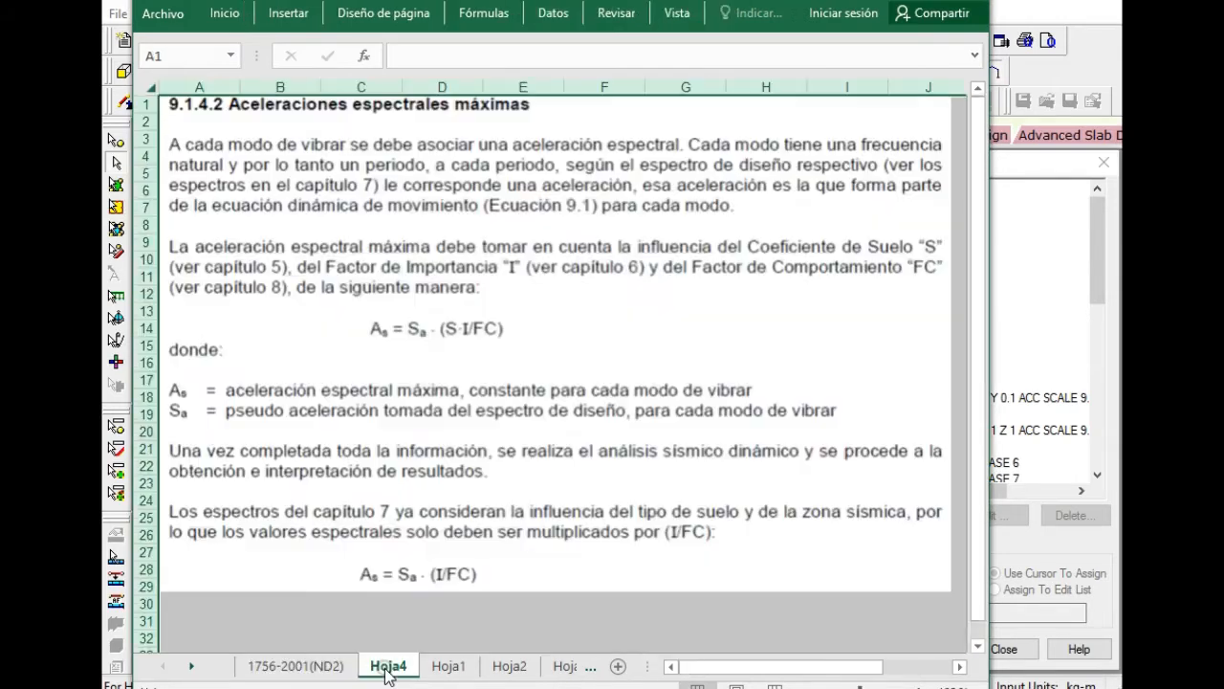
click(449, 667)
click(510, 669)
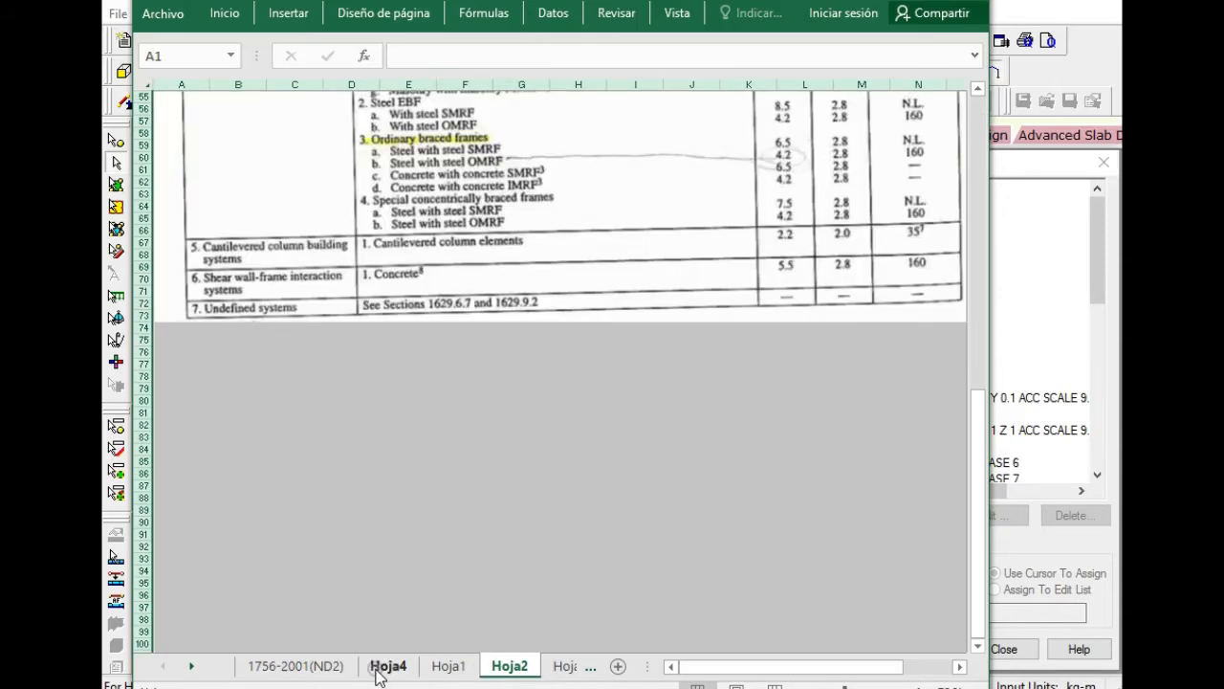
click(387, 668)
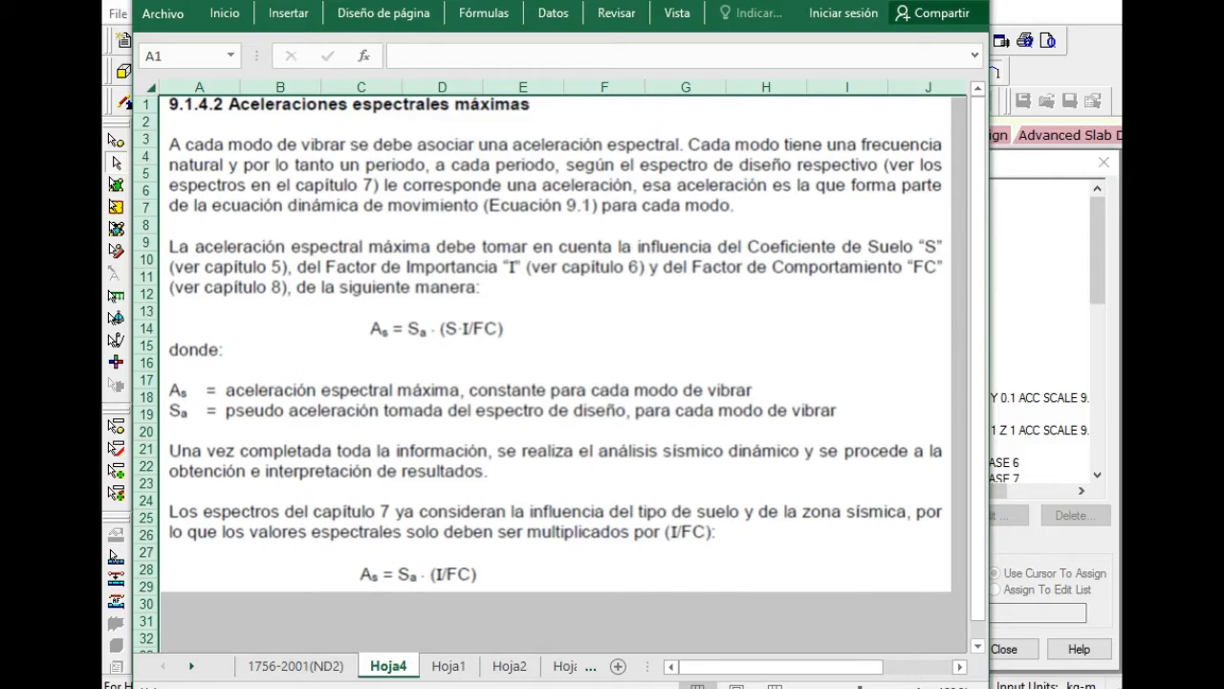
key(ctrl+Page_Up)
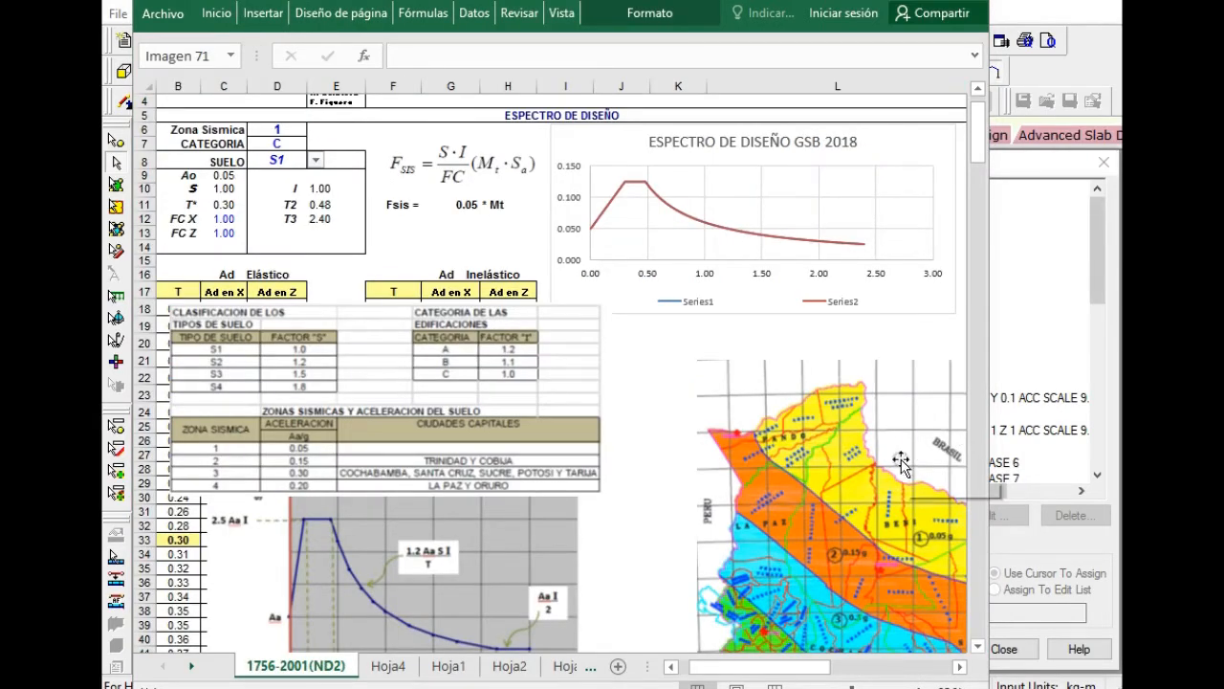
Bring the Bolivia seismic zoning map into full view, then place it below the design spectrum chart, clear of the soil tables picture.
drag(852, 447, 459, 375)
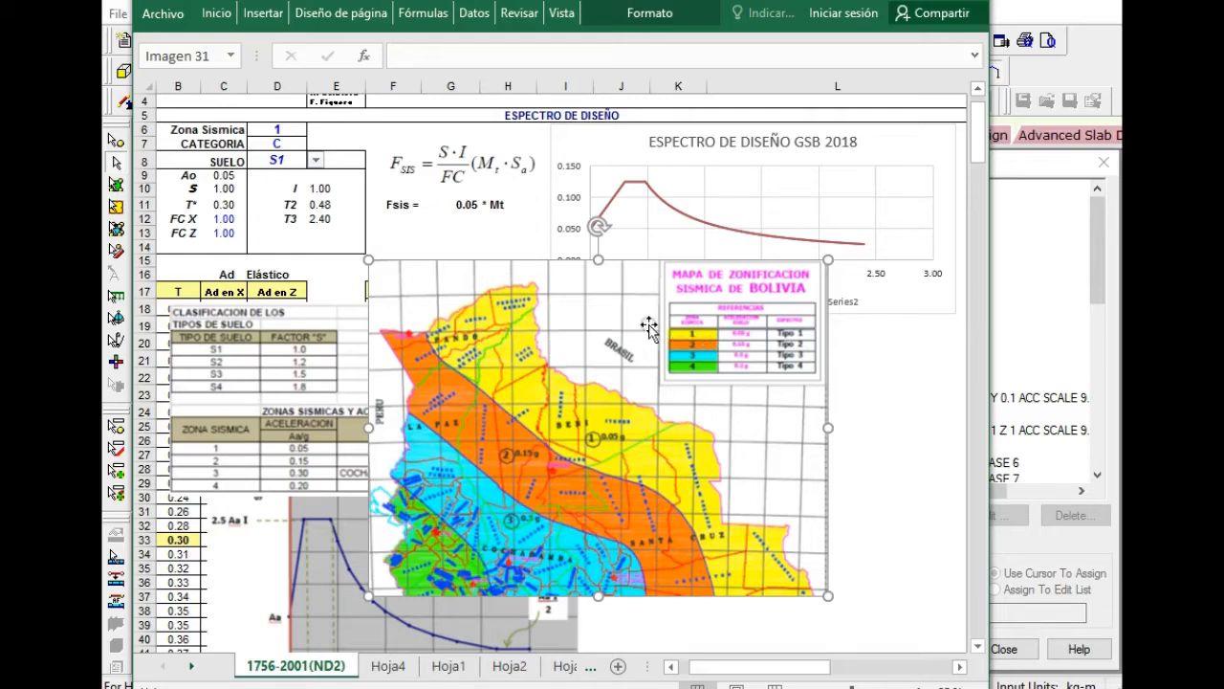
drag(574, 285, 832, 408)
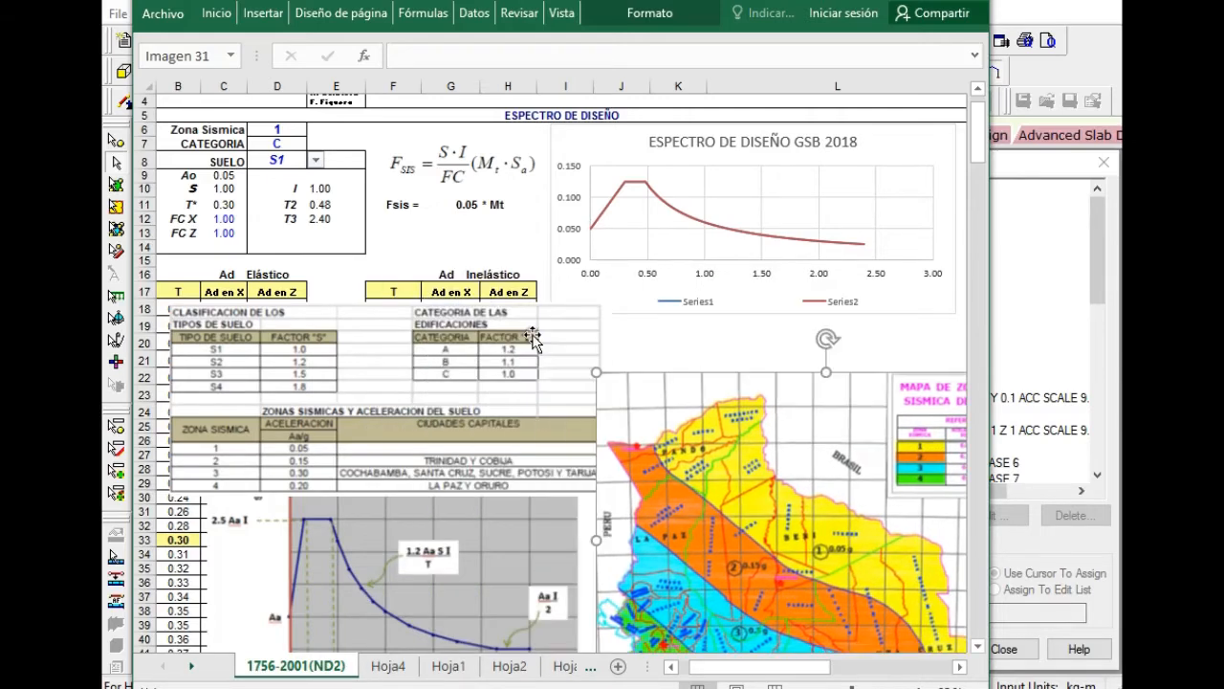
drag(365, 361, 373, 356)
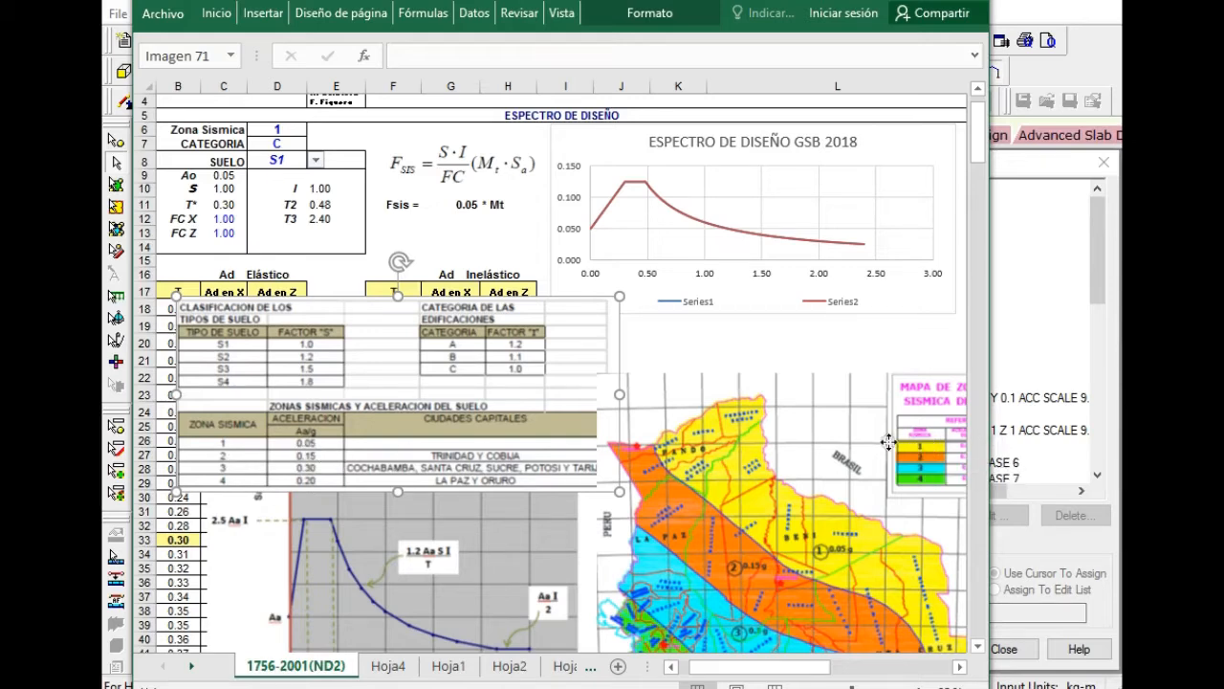
mouse_move(926, 442)
mouse_down()
mouse_move(828, 442)
mouse_move(945, 442)
mouse_up()
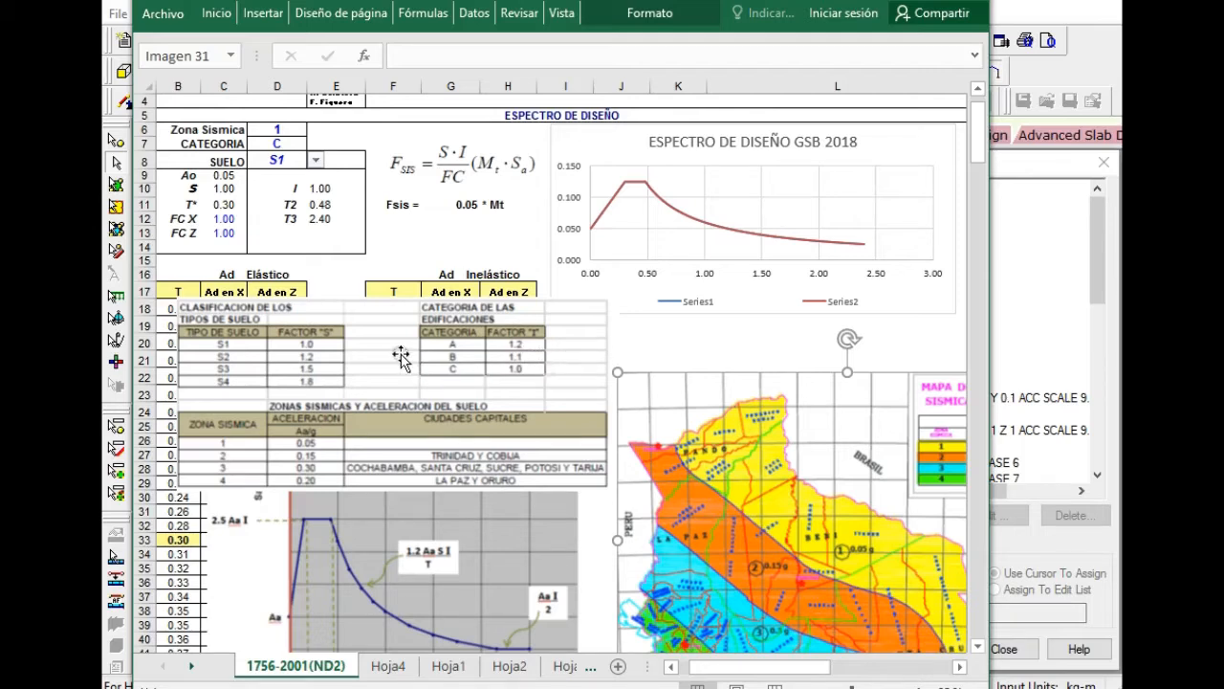
Move the soil and seismic zone tables picture behind the zoning map and reposition the theoretical spectrum diagram over the acceleration tables.
drag(406, 362, 398, 483)
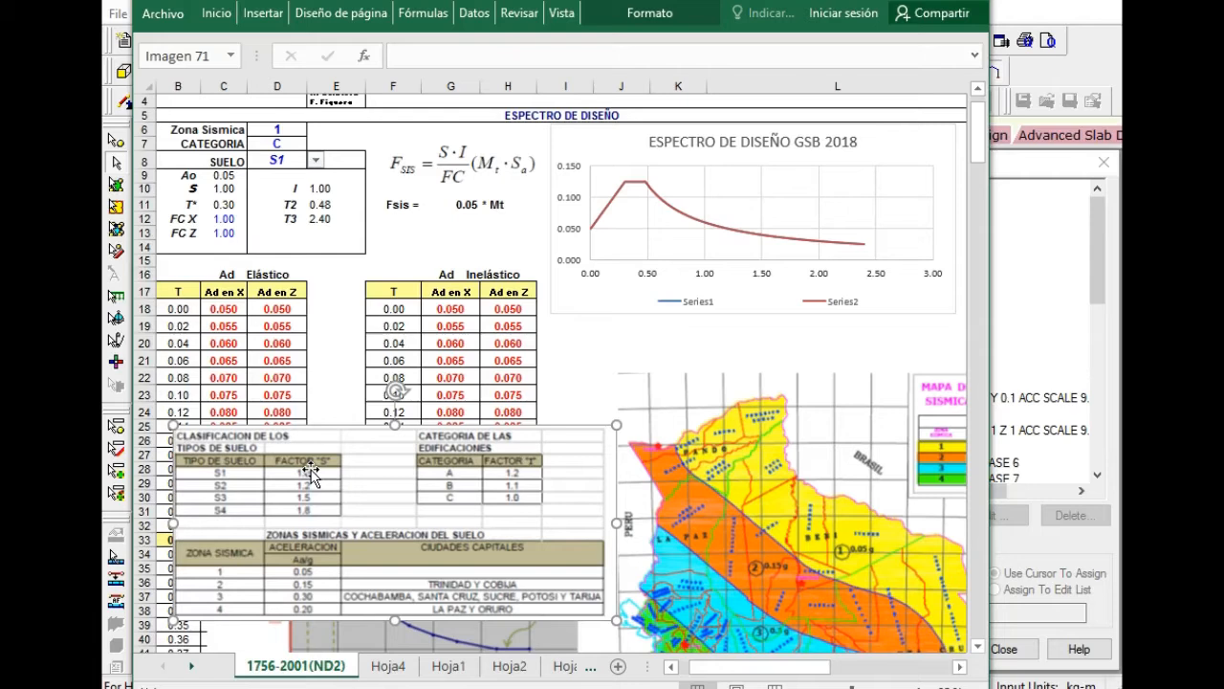
drag(397, 595, 842, 469)
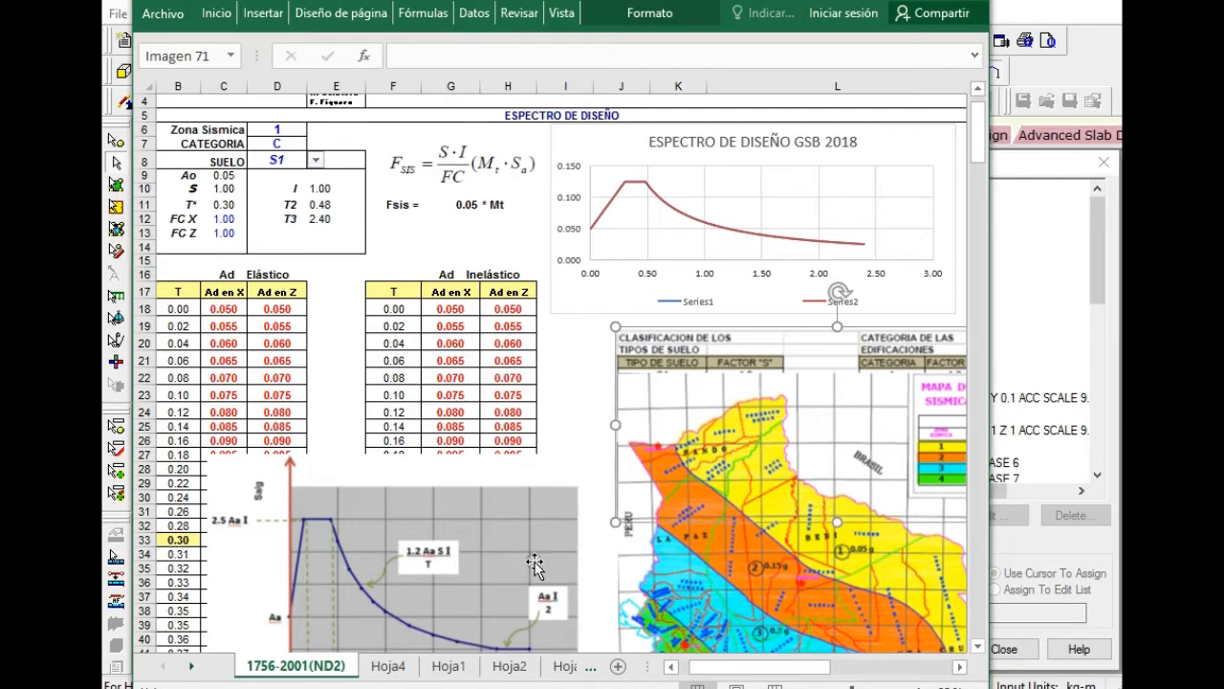
drag(493, 548, 455, 394)
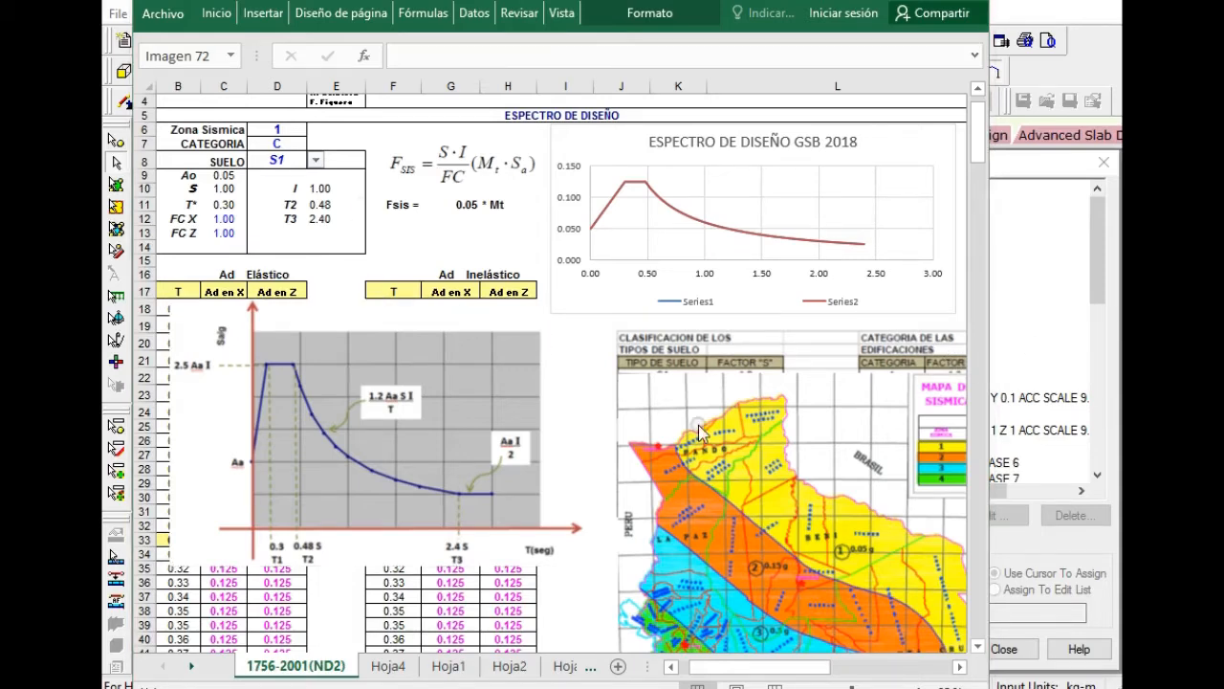
click(332, 382)
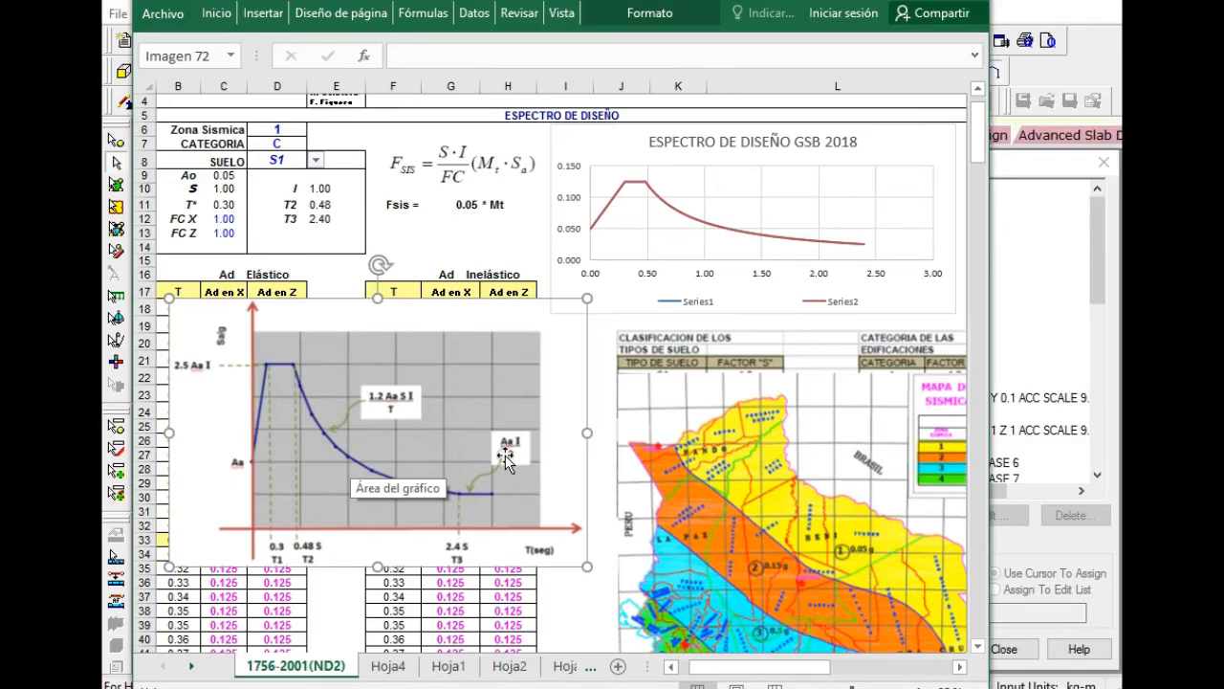
Move the theoretical spectrum diagram off the acceleration tables and shift the seismic zoning map to uncover the soil and zone tables.
drag(355, 405, 787, 493)
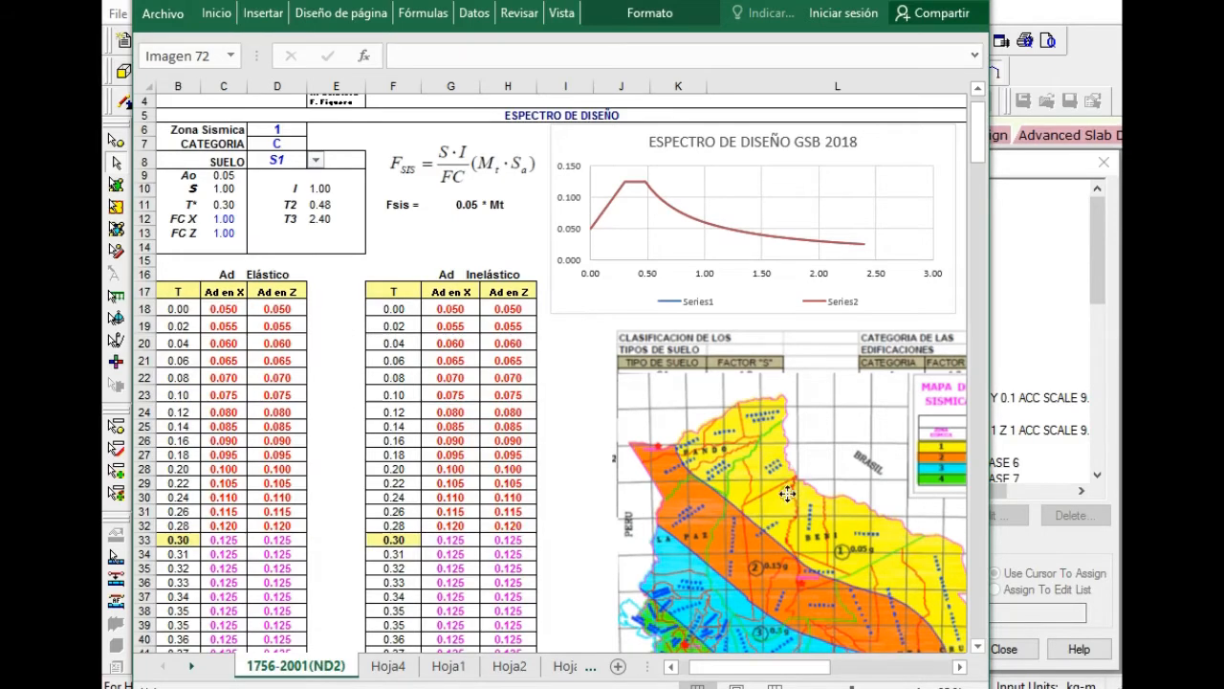
drag(691, 446, 737, 486)
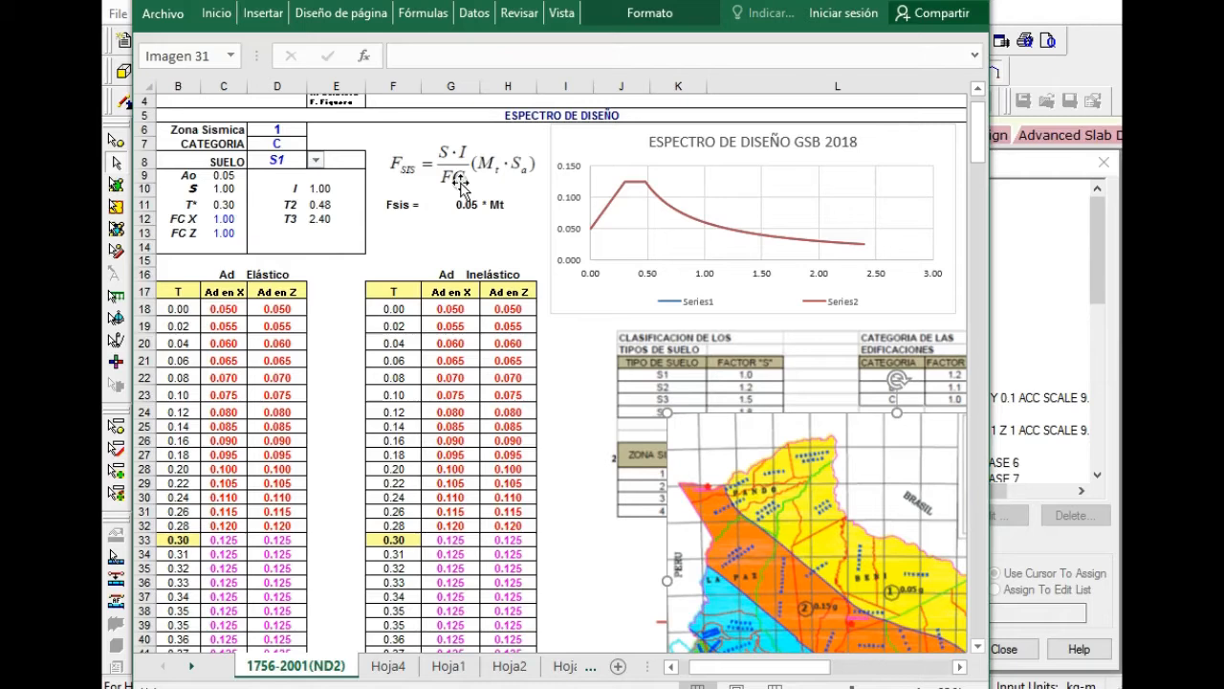
Look through reference sheets Hoja4, Hoja1 and Hoja2, then return to the 1756-2001(ND2) sheet and examine its parameters and design spectrum chart.
click(390, 666)
click(446, 670)
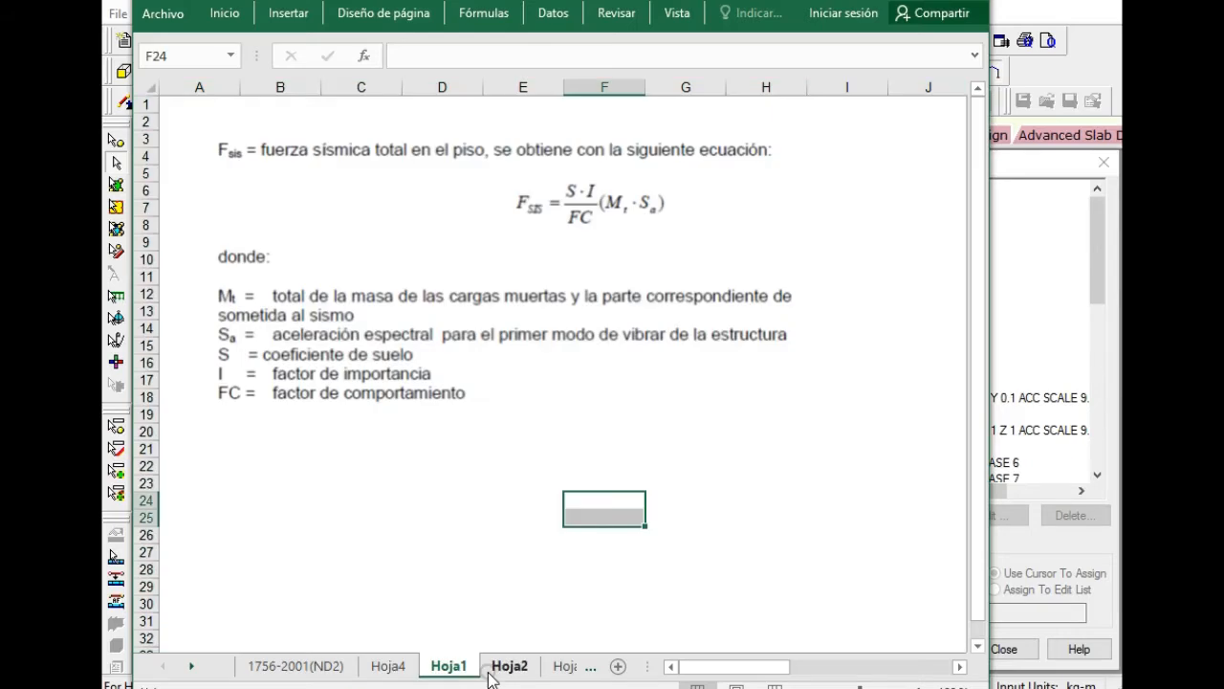
click(497, 672)
click(562, 669)
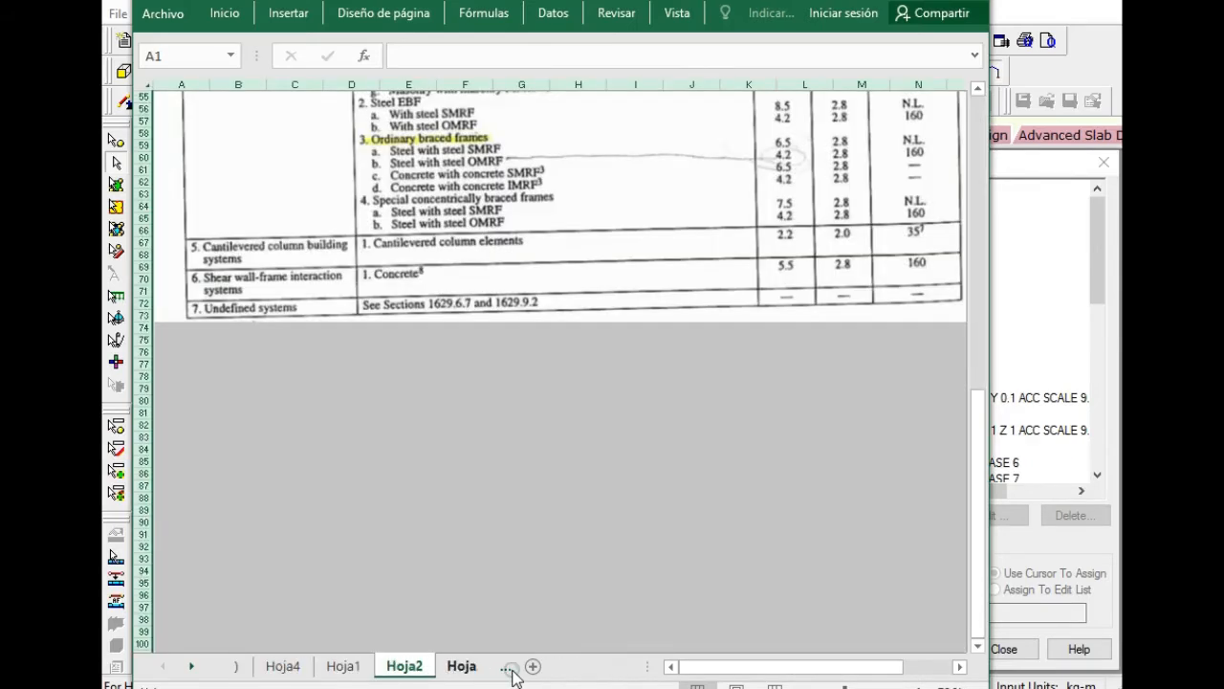
click(220, 668)
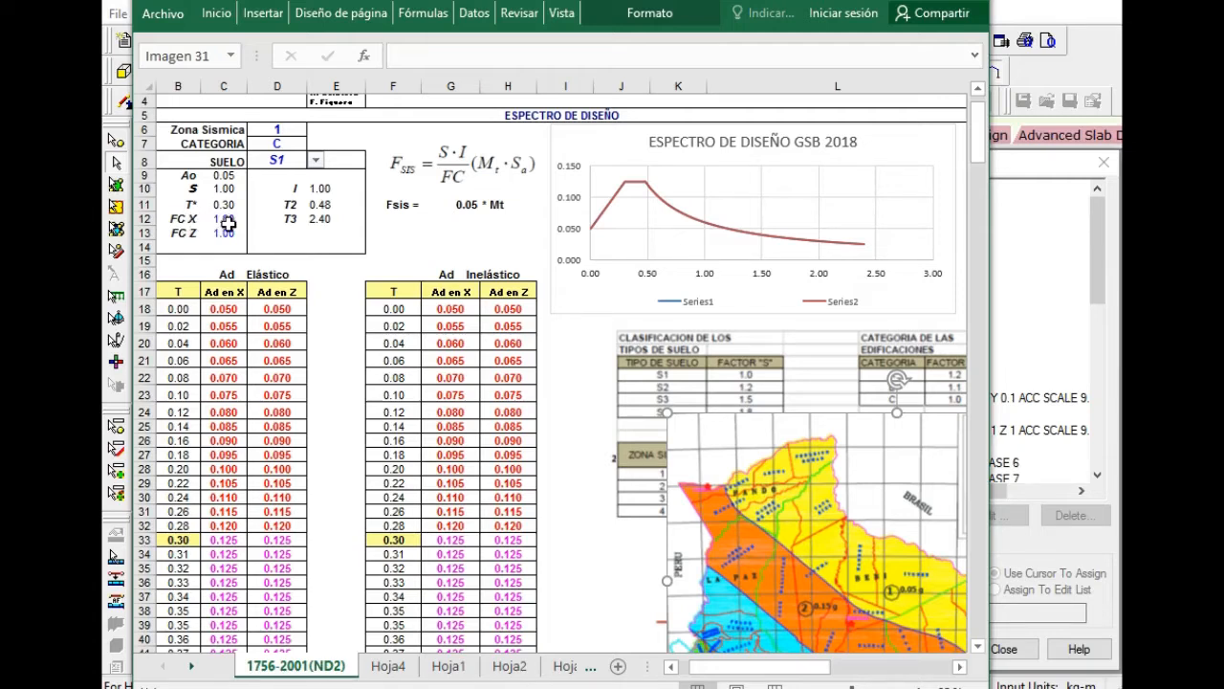
scroll(233, 234, up, 1)
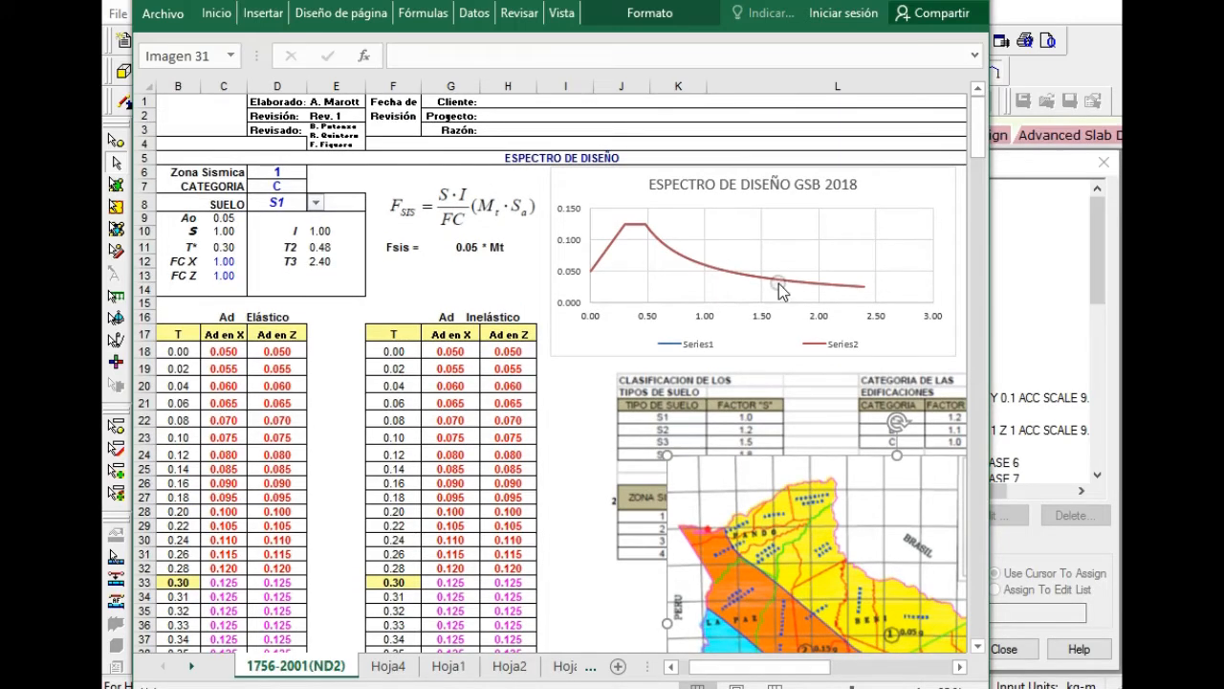
mouse_move(790, 287)
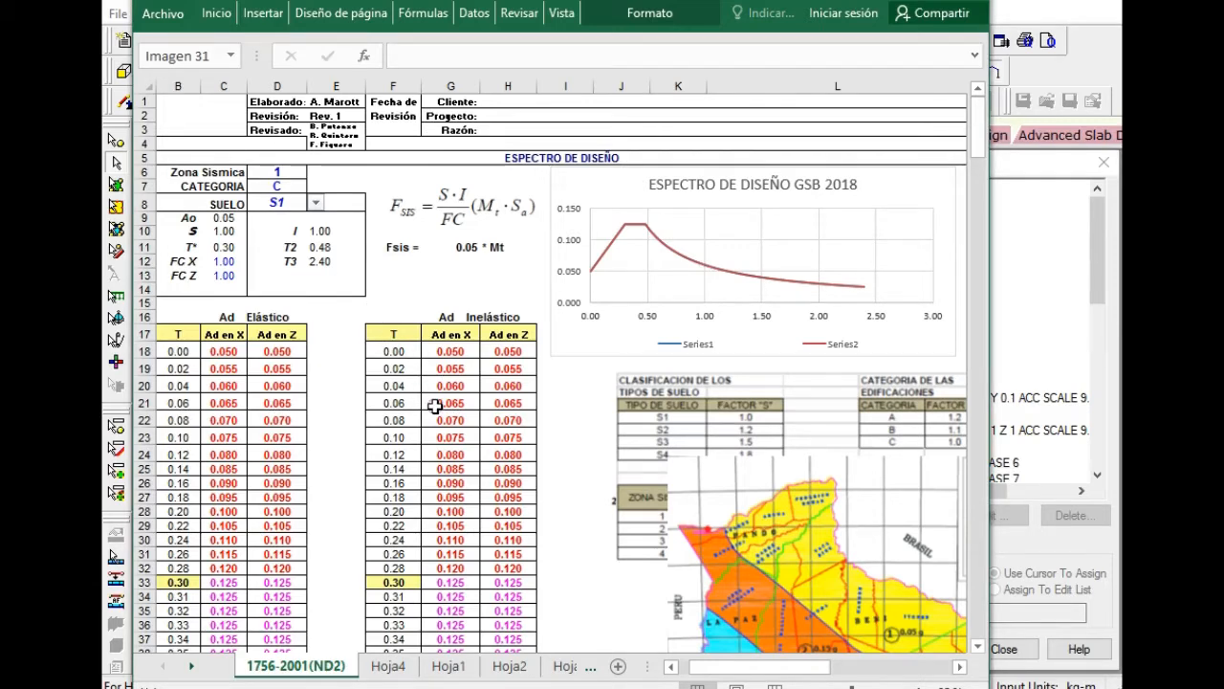
Select the T and Ad en X values of the inelastic acceleration table, starting at row 18.
click(419, 353)
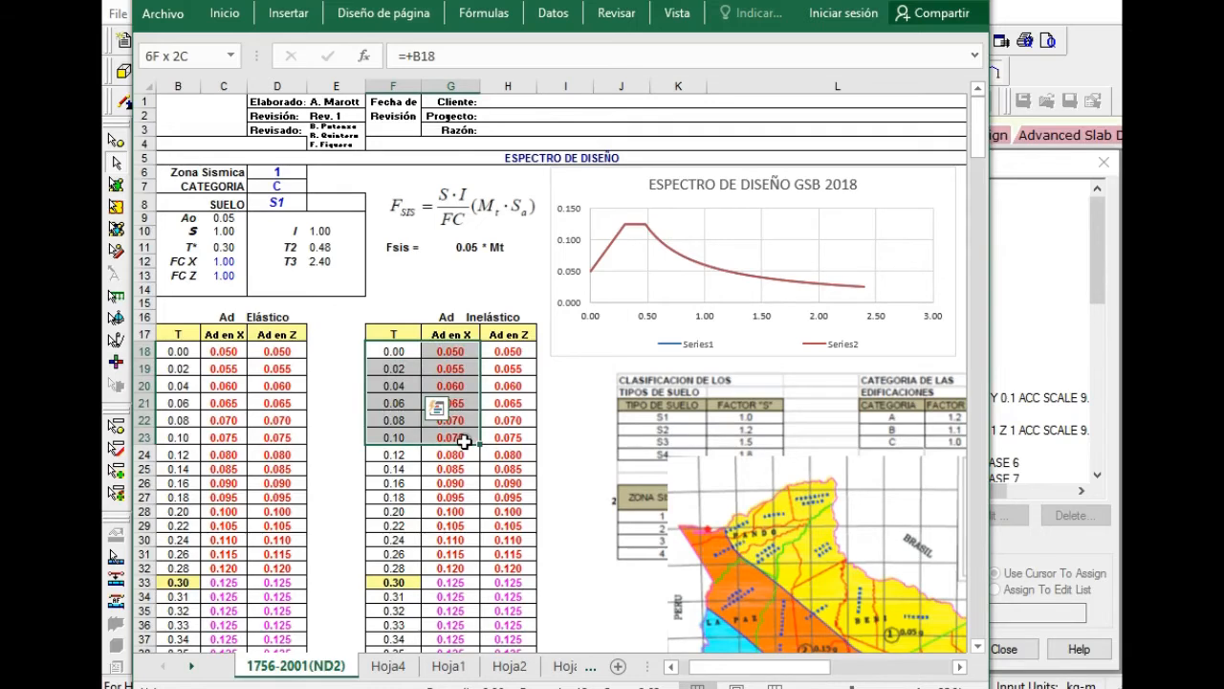
drag(464, 440, 478, 639)
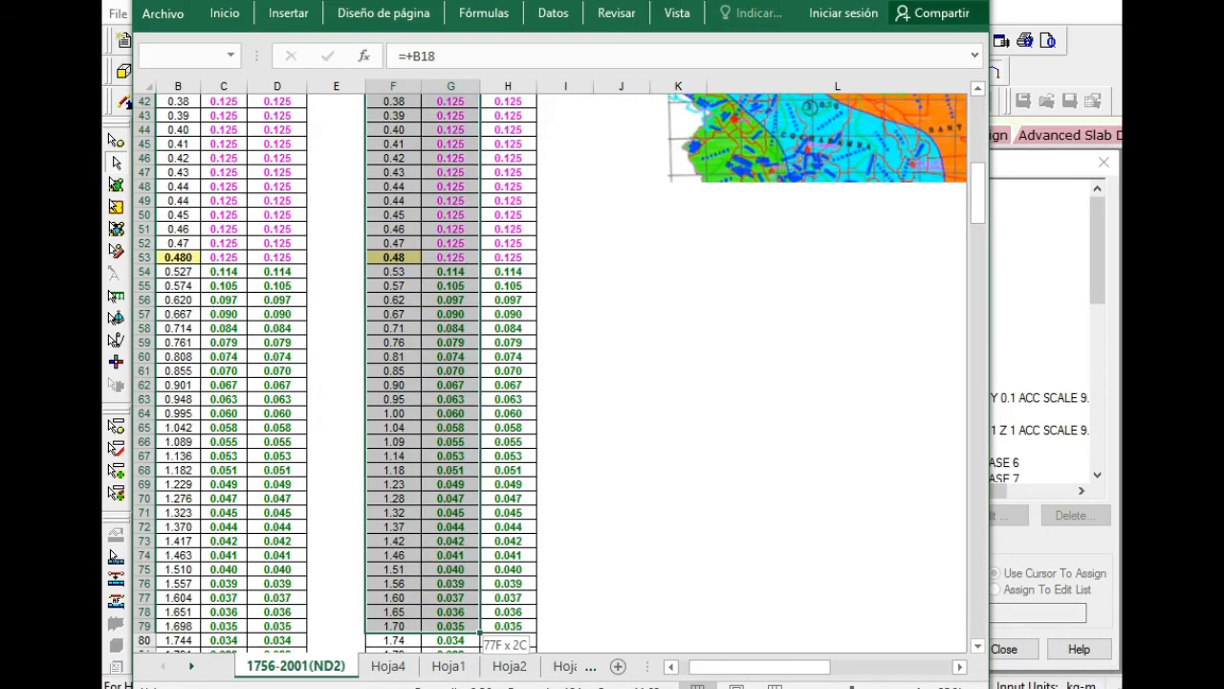
scroll(407, 518, up, 3)
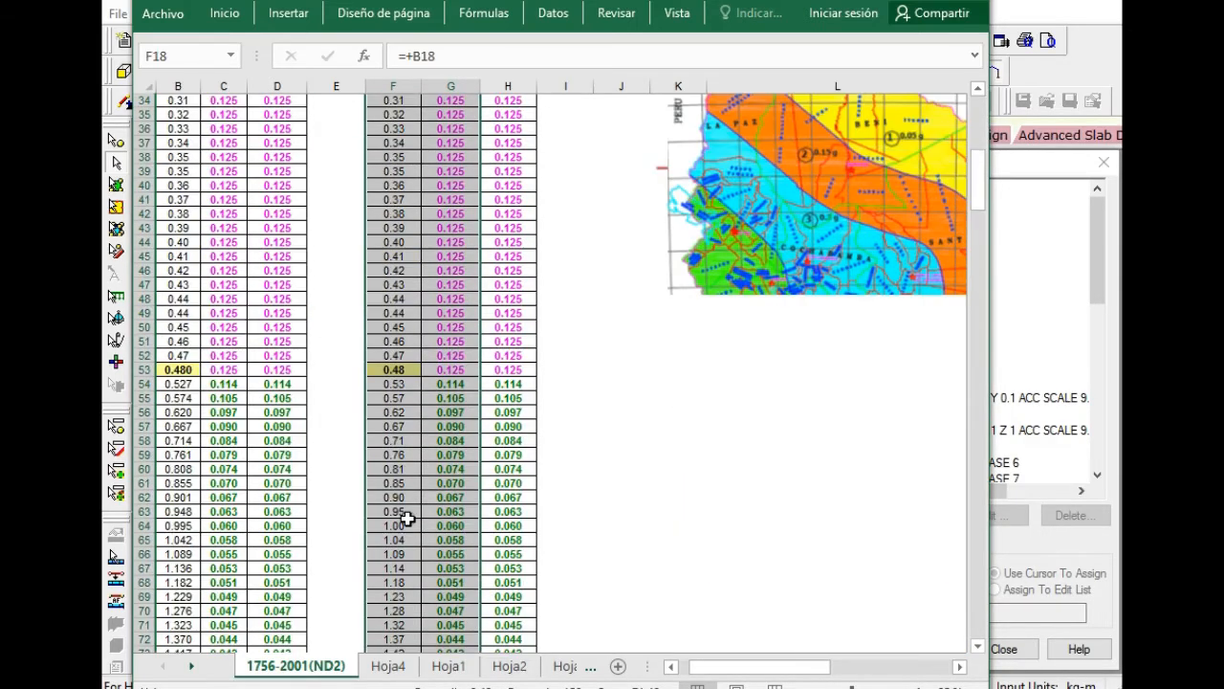
scroll(407, 519, up, 11)
Switch to STAAD.Pro and select the SRSS spectrum item under load case 5, CSX.
click(1065, 256)
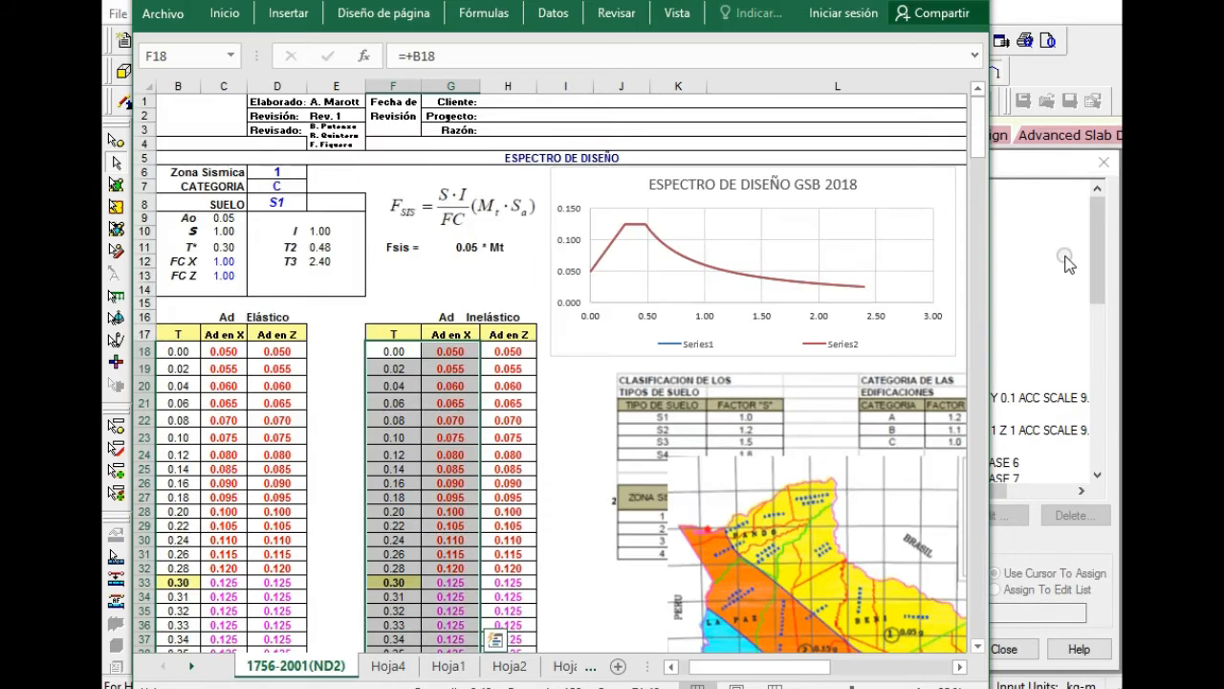
click(986, 352)
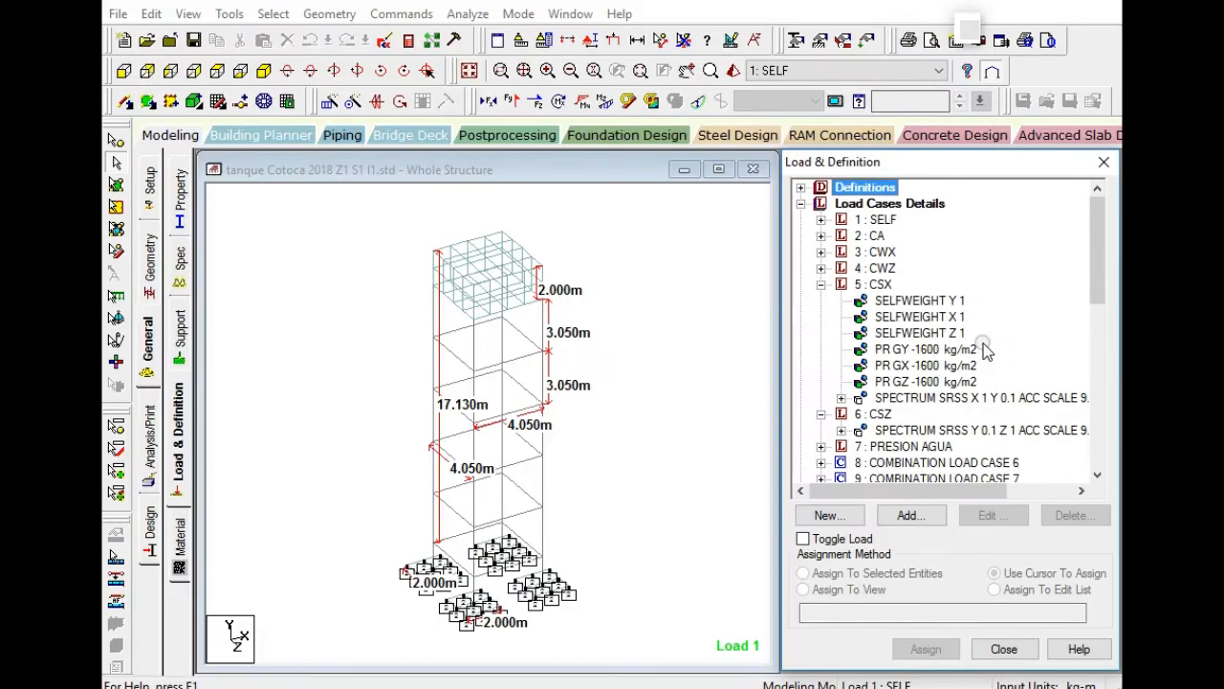
click(843, 394)
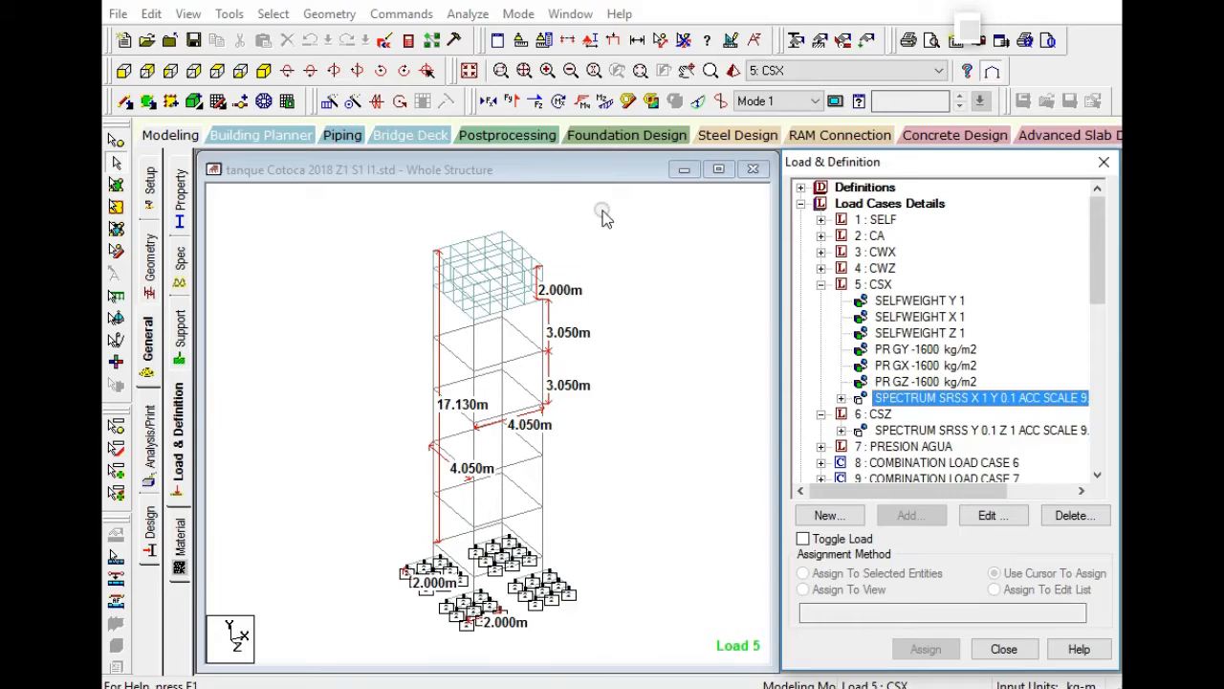
Open the STAAD output file, check the concrete quantity note and go to the Concrete Design results.
click(472, 17)
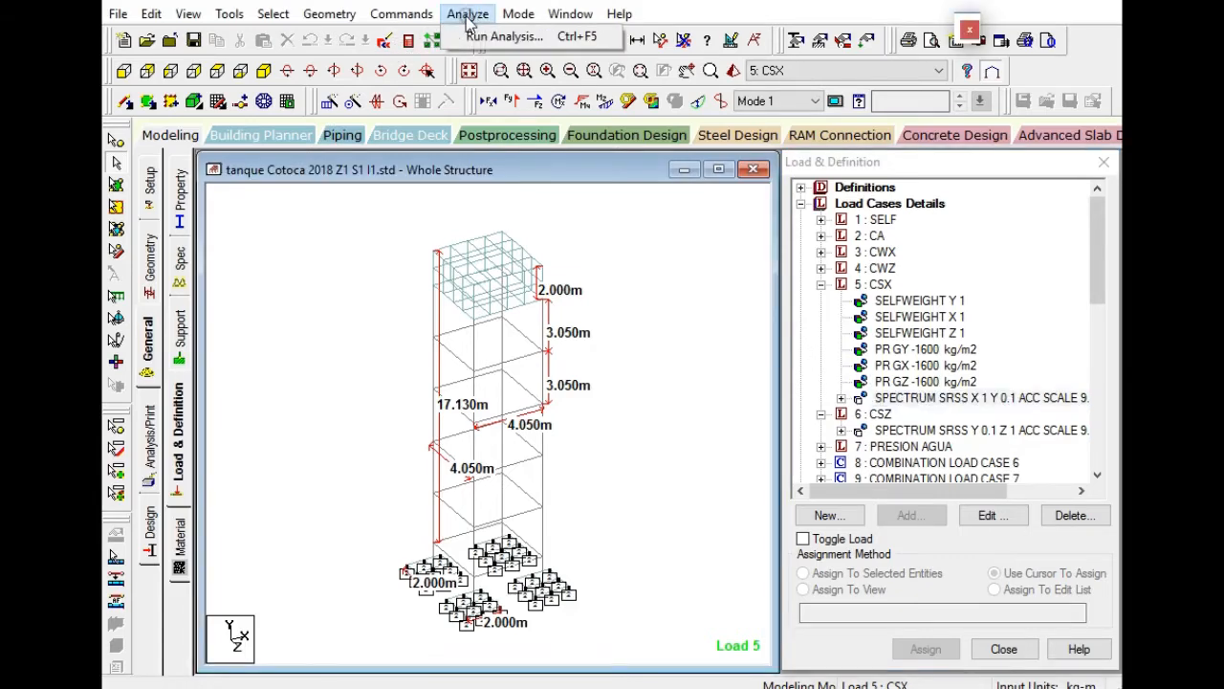
click(409, 41)
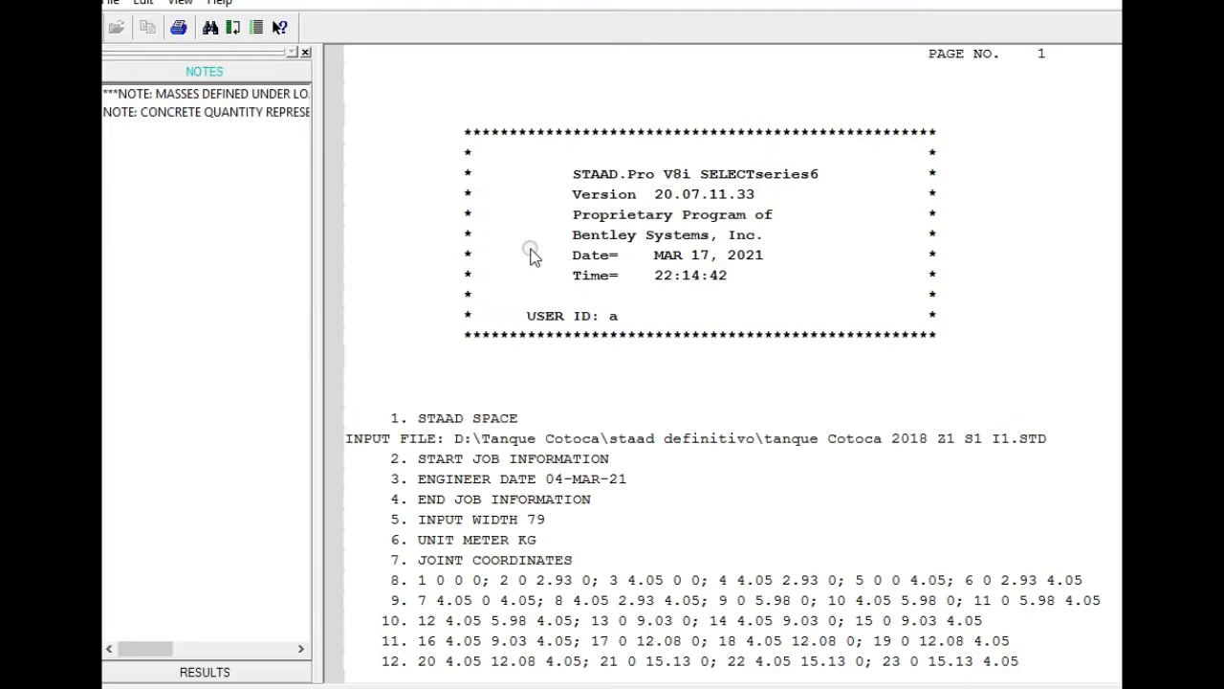
click(158, 115)
click(223, 677)
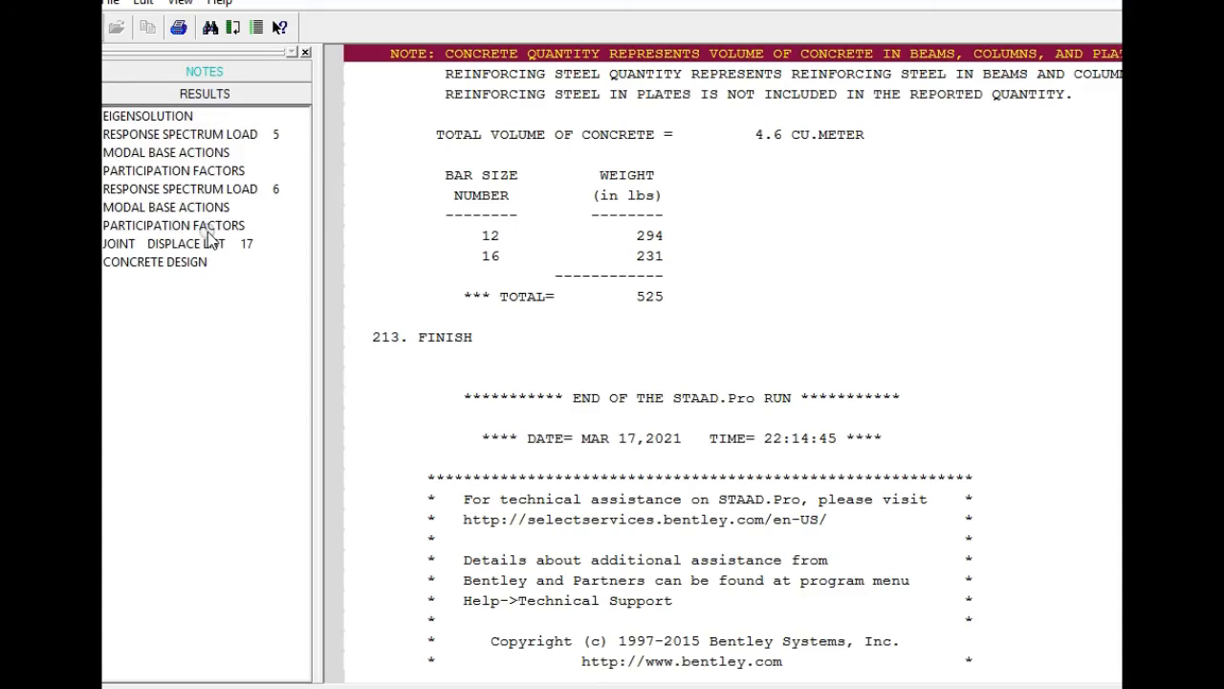
click(192, 262)
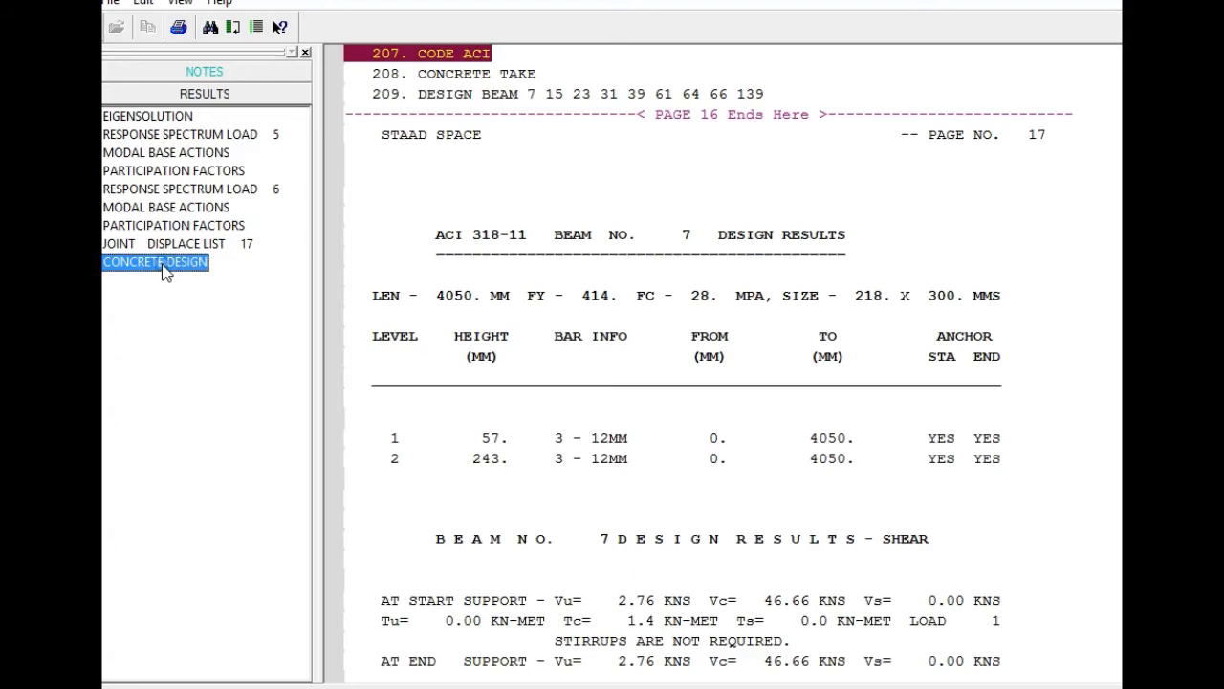
Examine the ACI 318-11 beam design results from beam 7 through beam 139, including longitudinal bars, shear and torsion stirrups.
scroll(383, 325, down, 1)
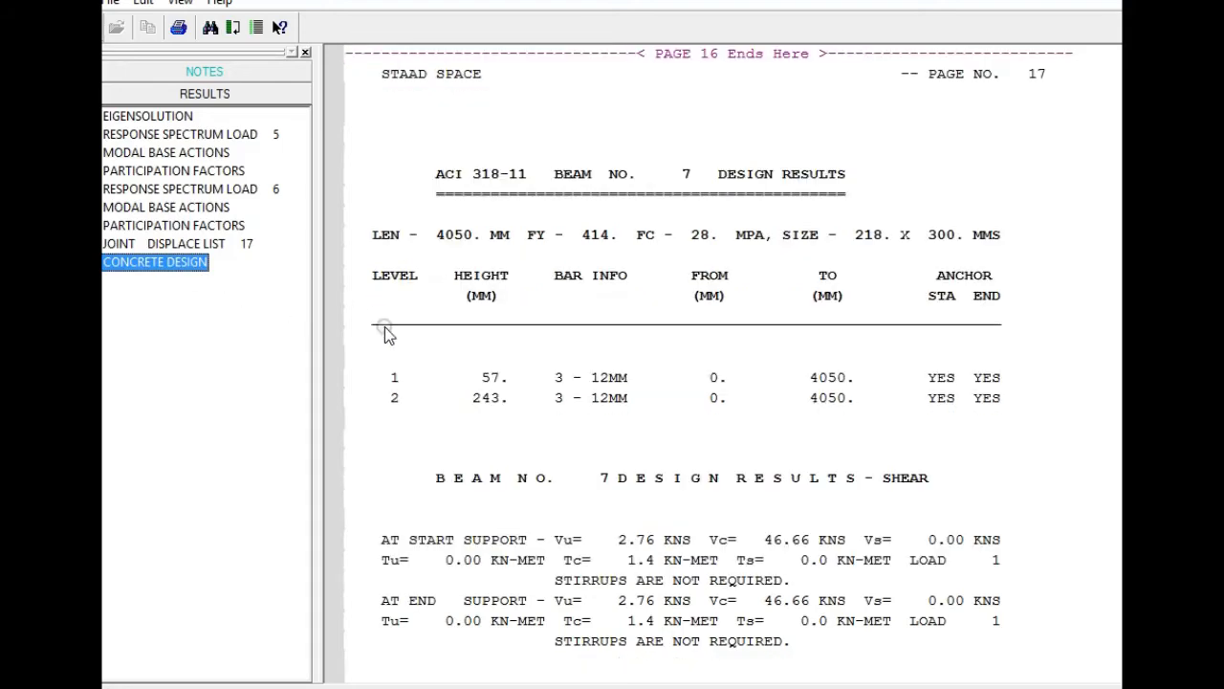
scroll(506, 380, down, 6)
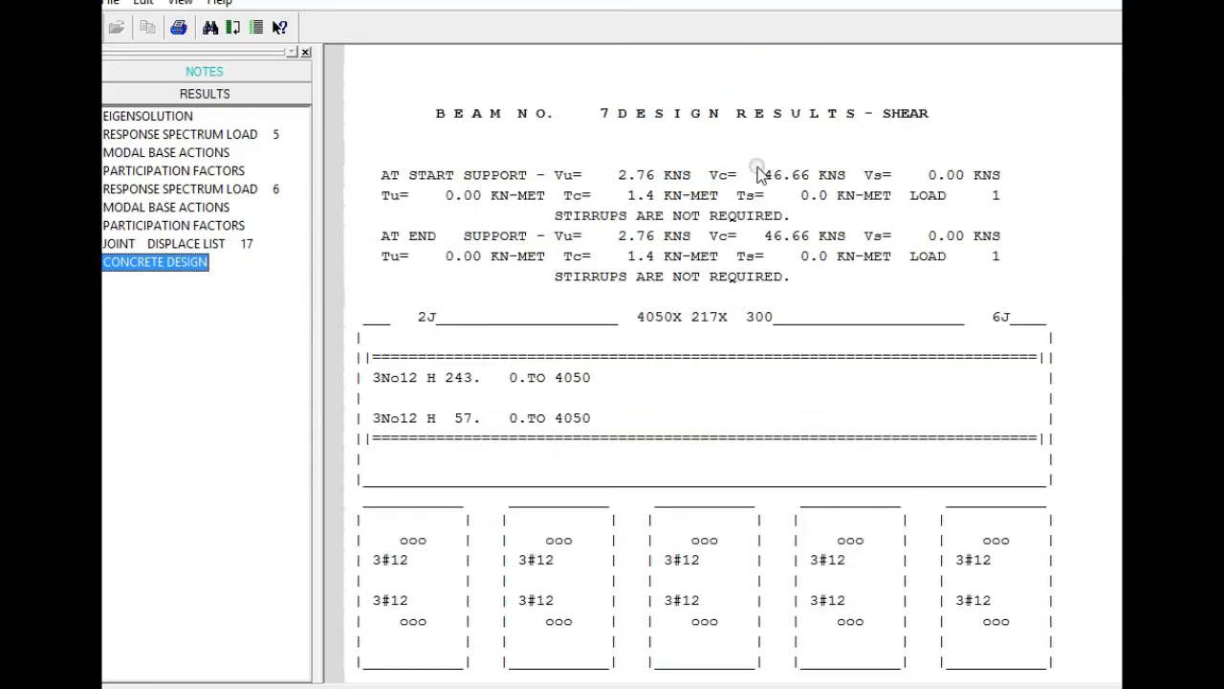
scroll(888, 387, down, 2)
scroll(1003, 424, down, 2)
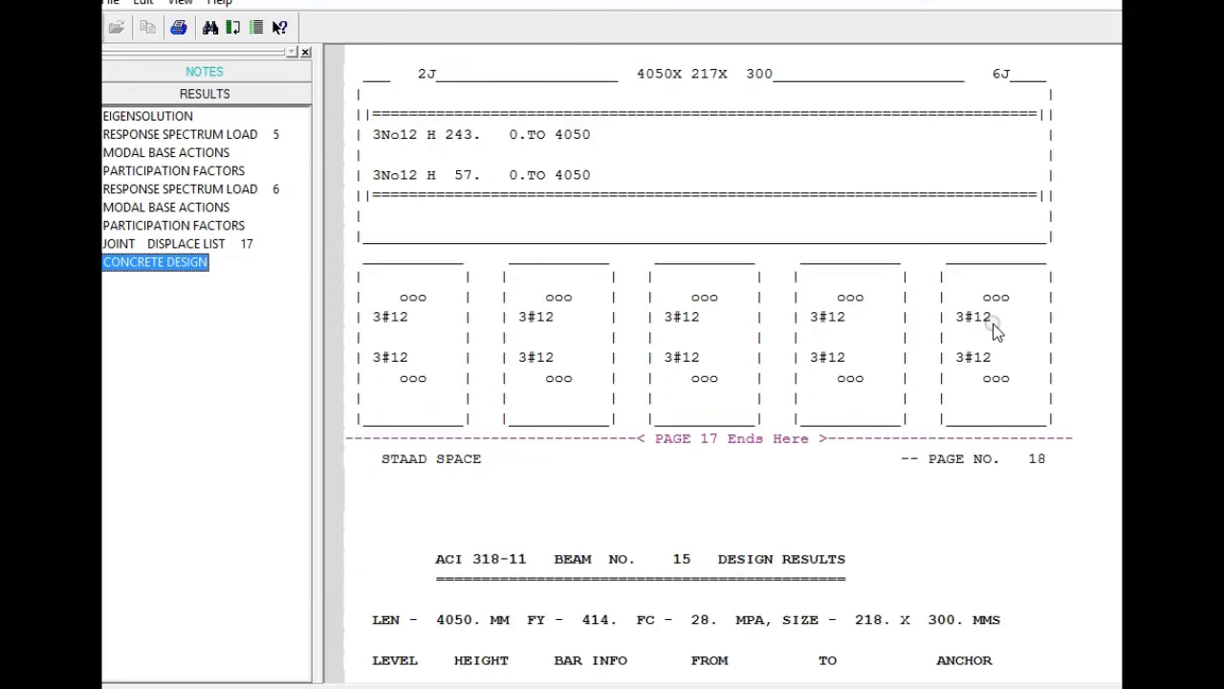
scroll(966, 356, down, 6)
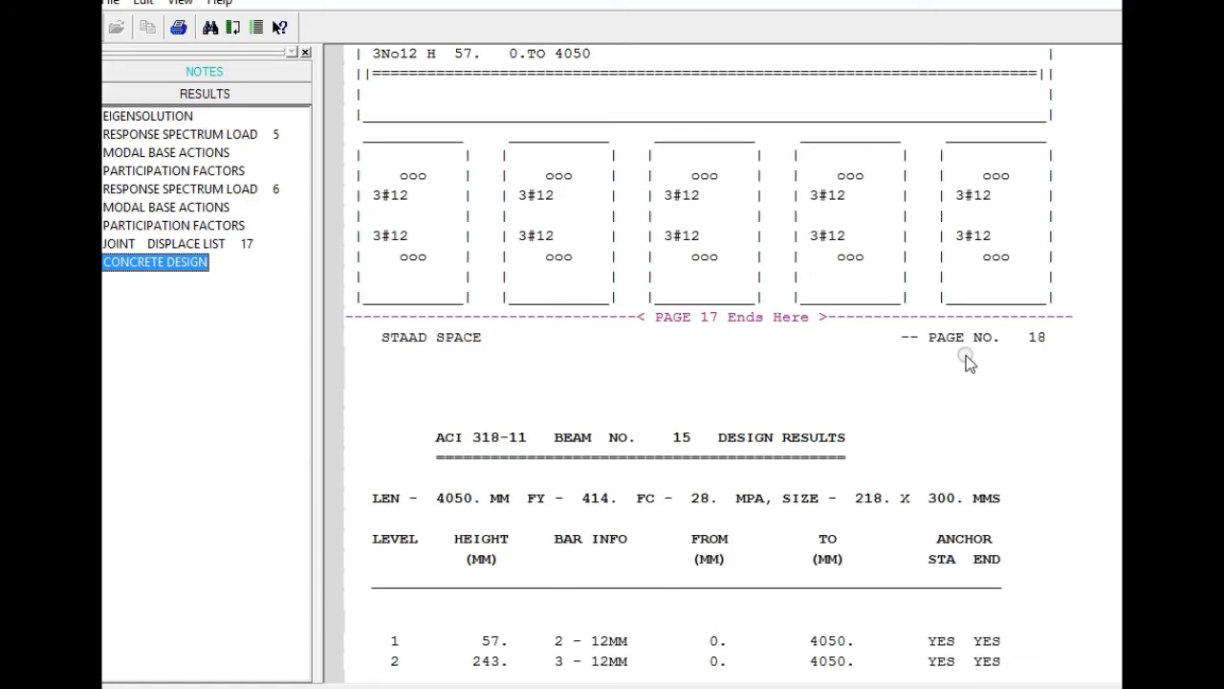
scroll(967, 356, down, 9)
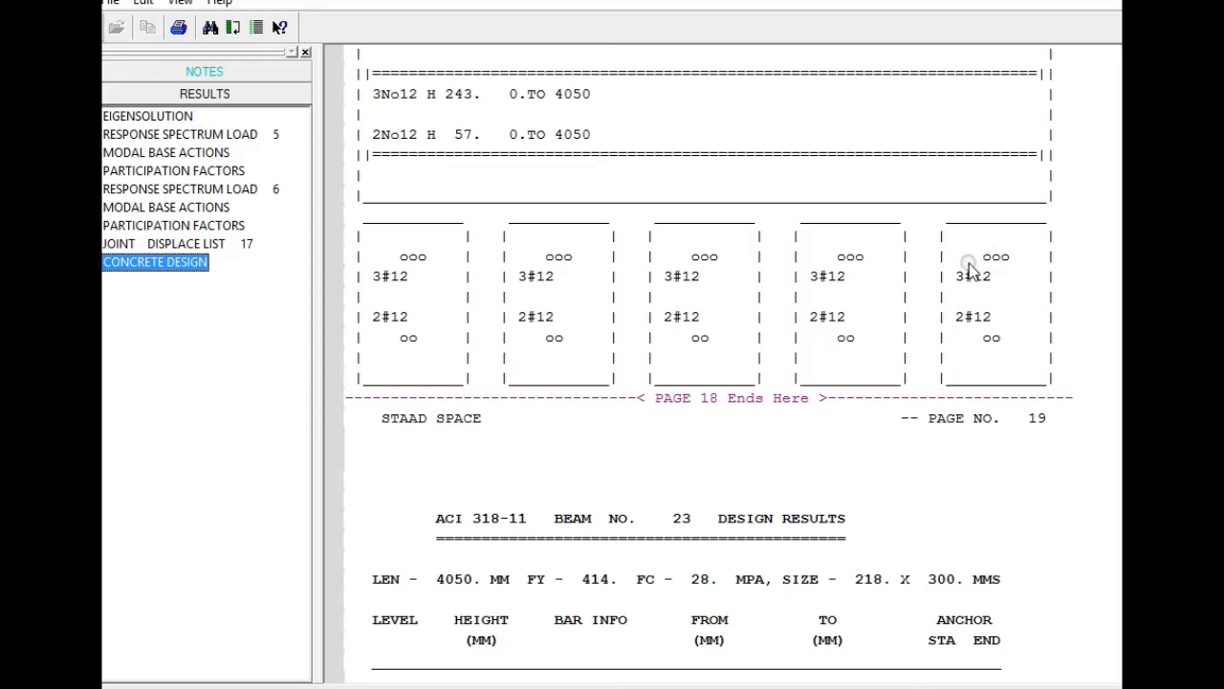
scroll(984, 267, down, 13)
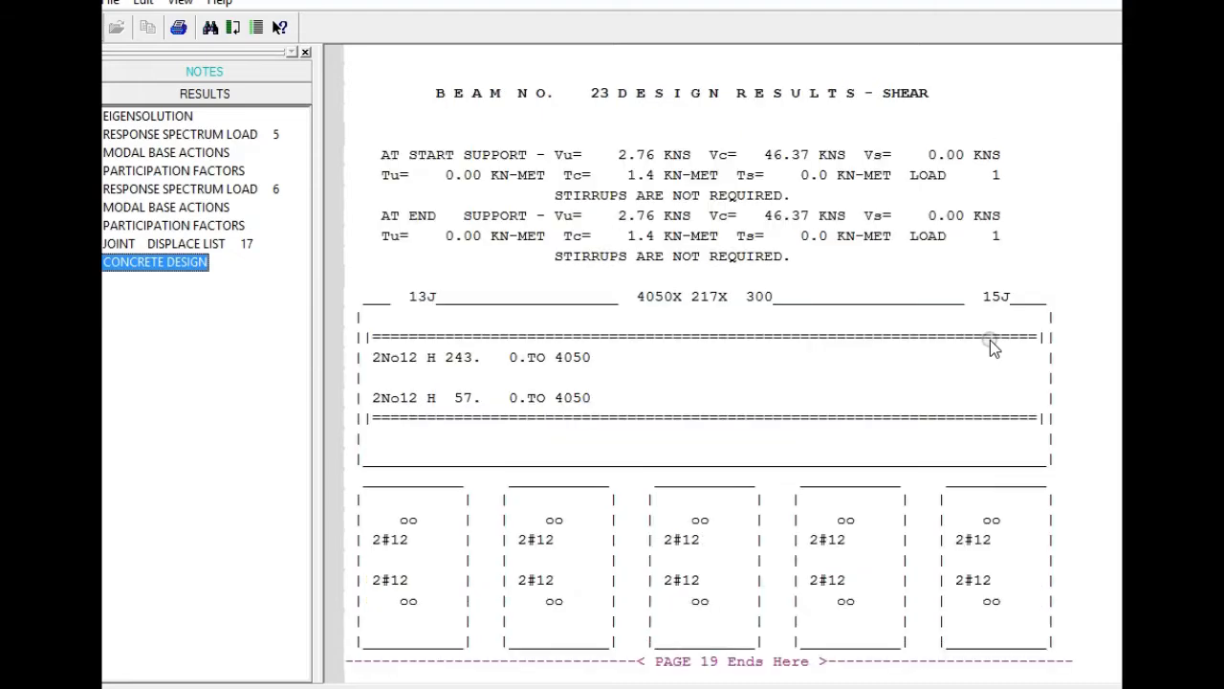
scroll(992, 347, down, 5)
scroll(996, 292, down, 13)
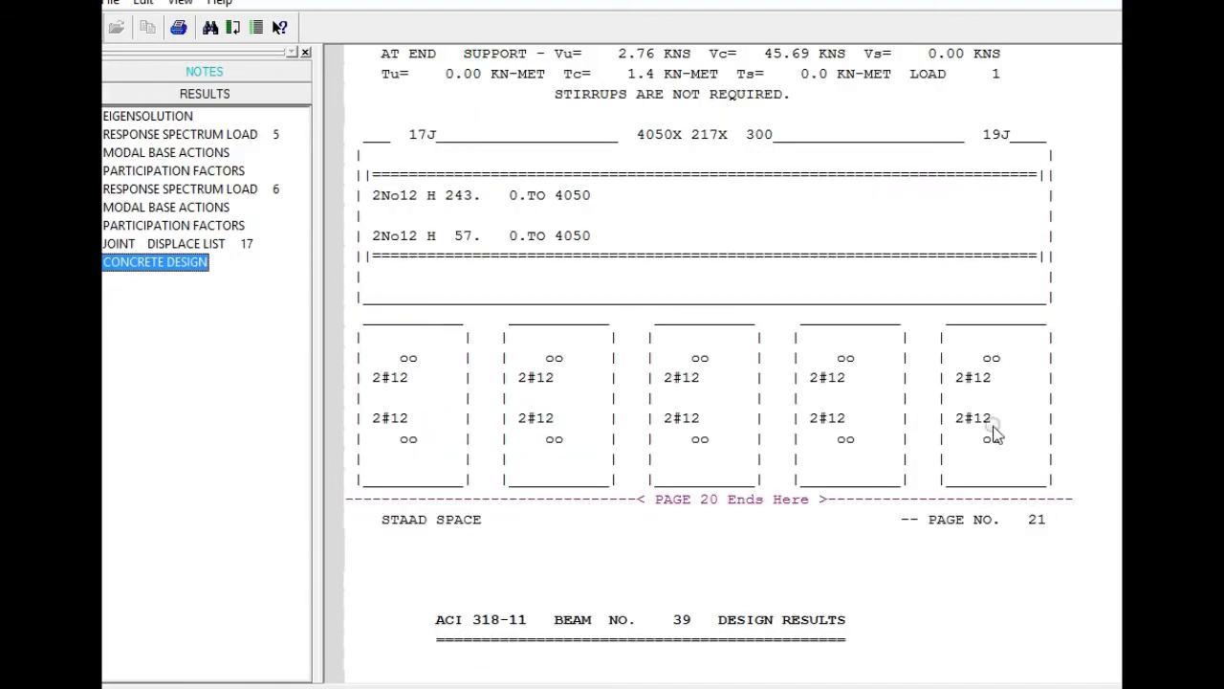
scroll(987, 432, down, 8)
scroll(986, 432, down, 10)
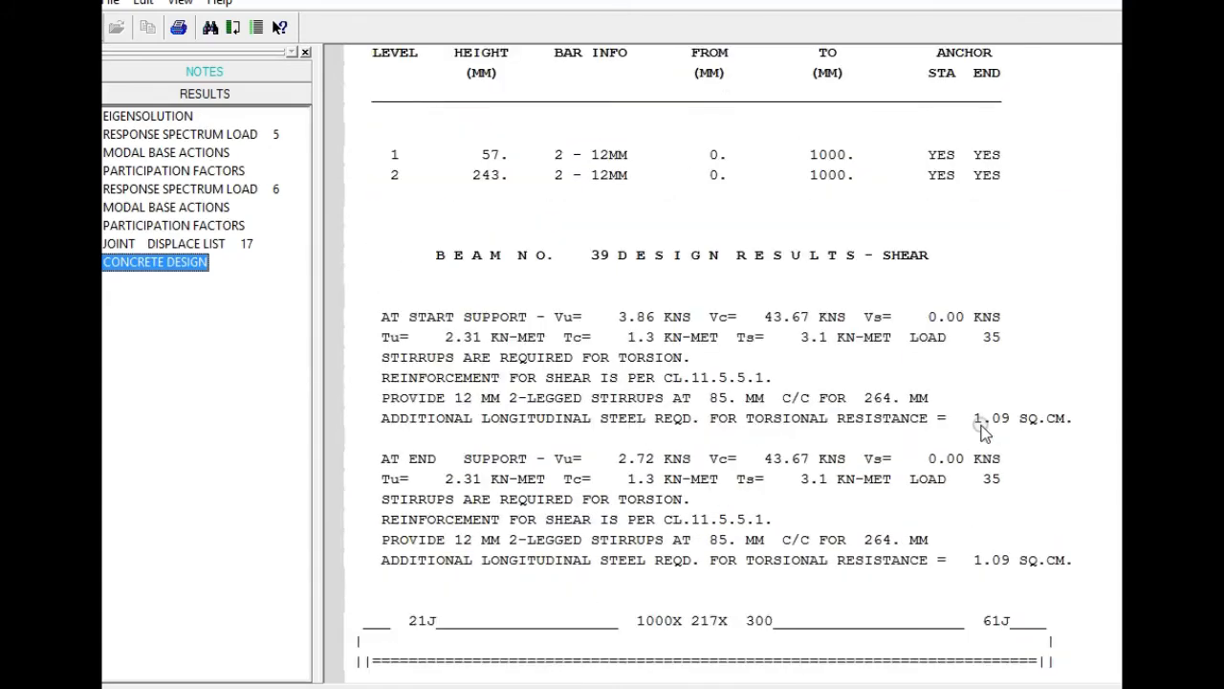
scroll(771, 455, down, 16)
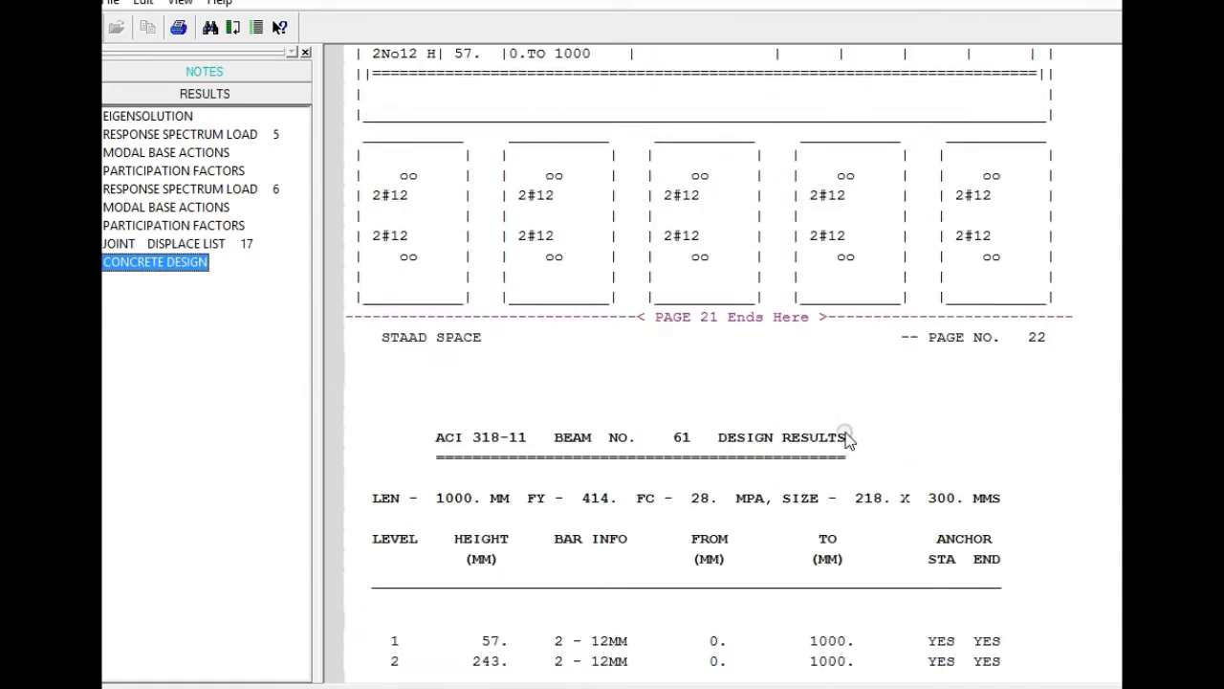
scroll(850, 435, down, 4)
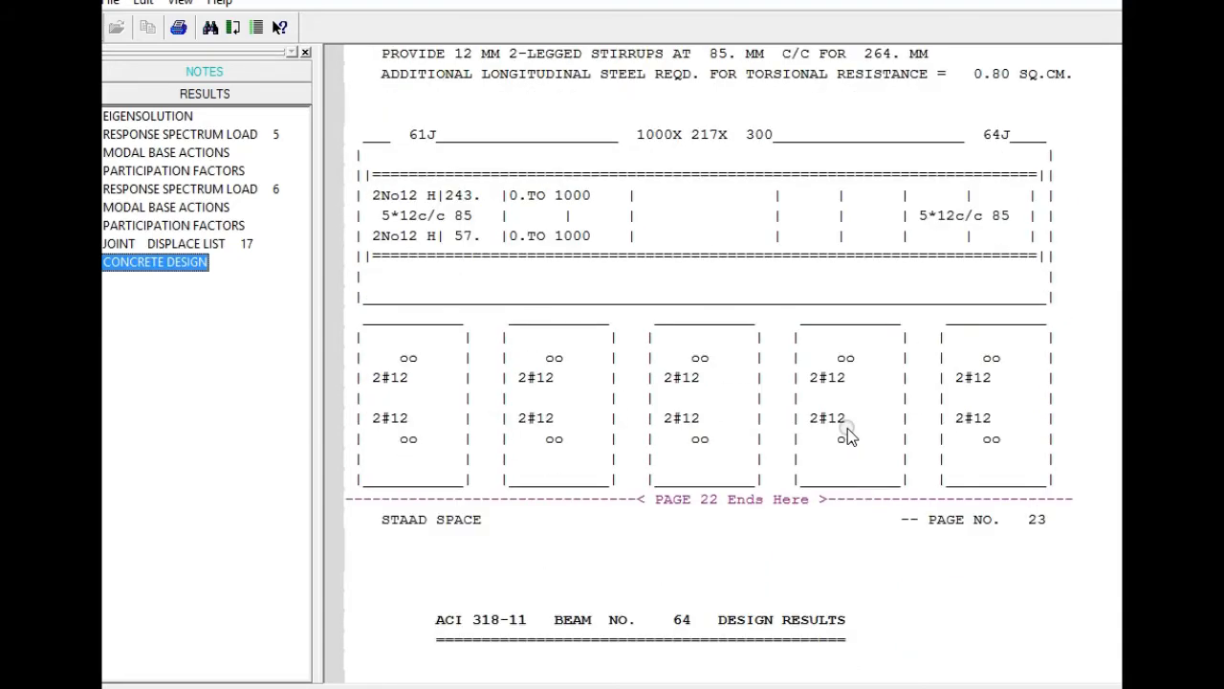
scroll(847, 435, down, 8)
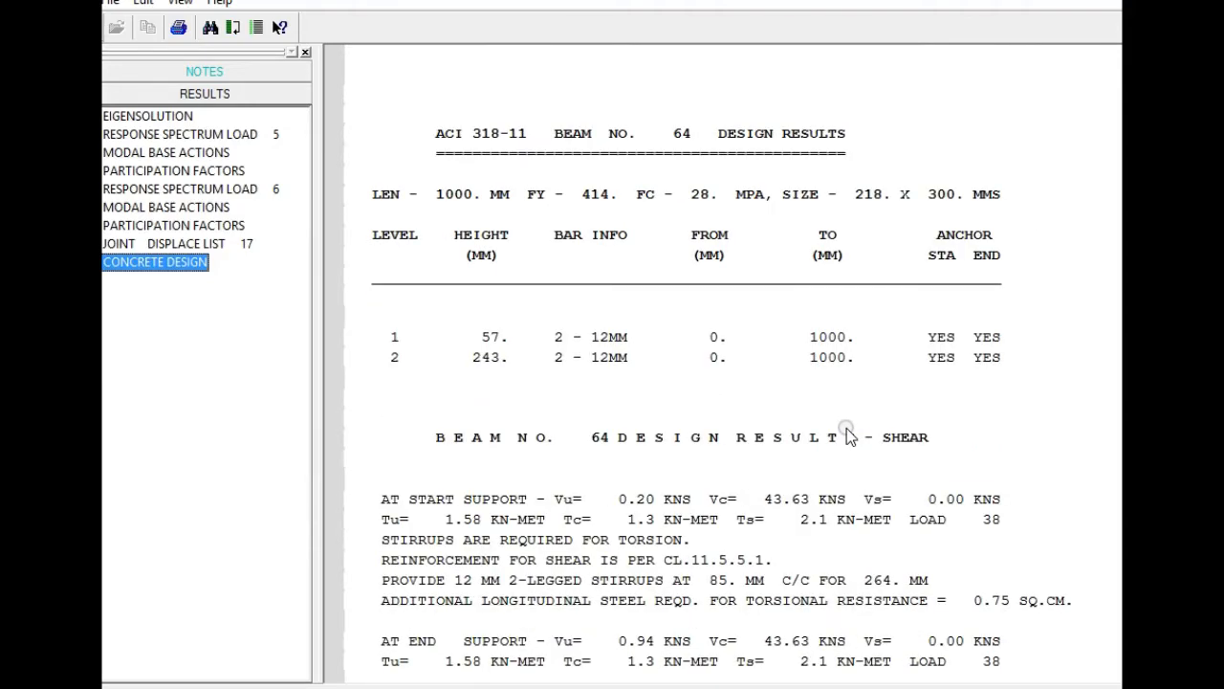
scroll(847, 435, down, 12)
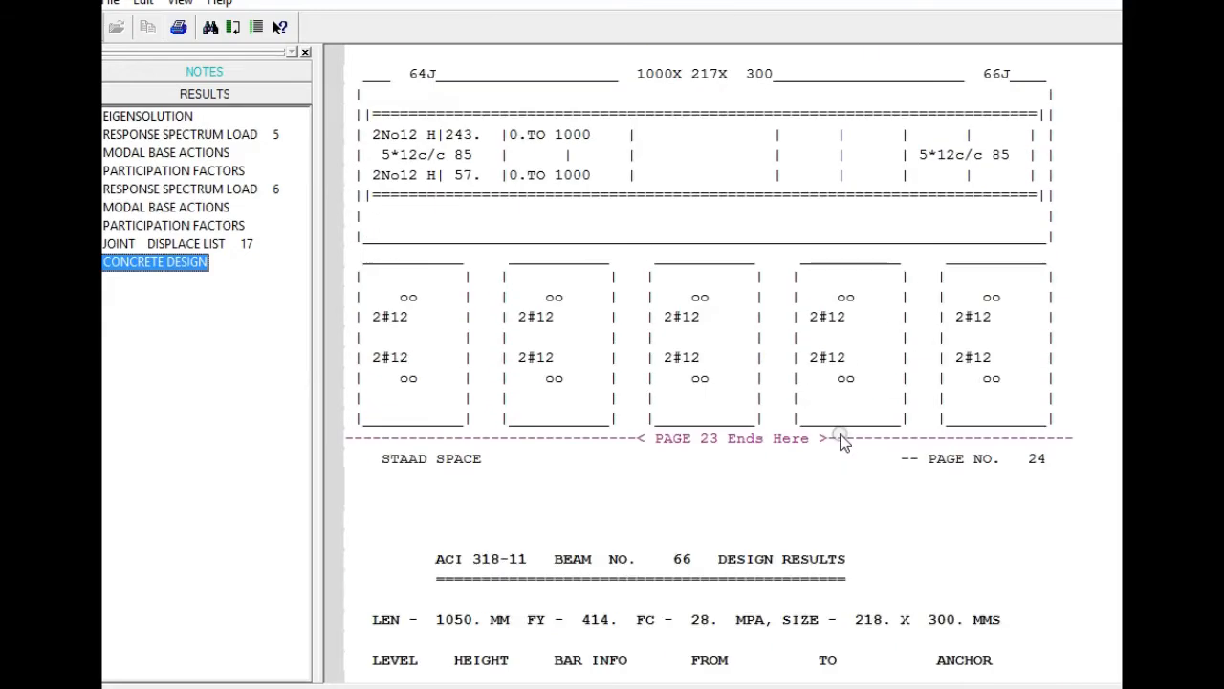
scroll(842, 440, down, 4)
scroll(842, 440, down, 16)
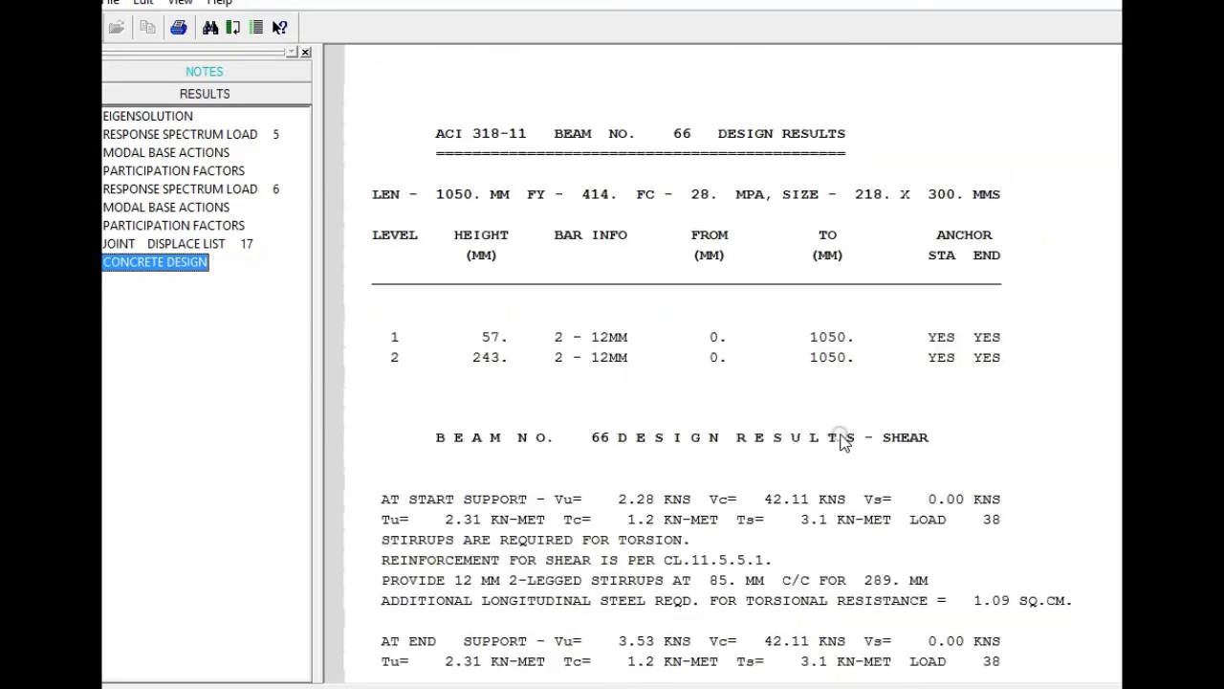
scroll(842, 440, down, 16)
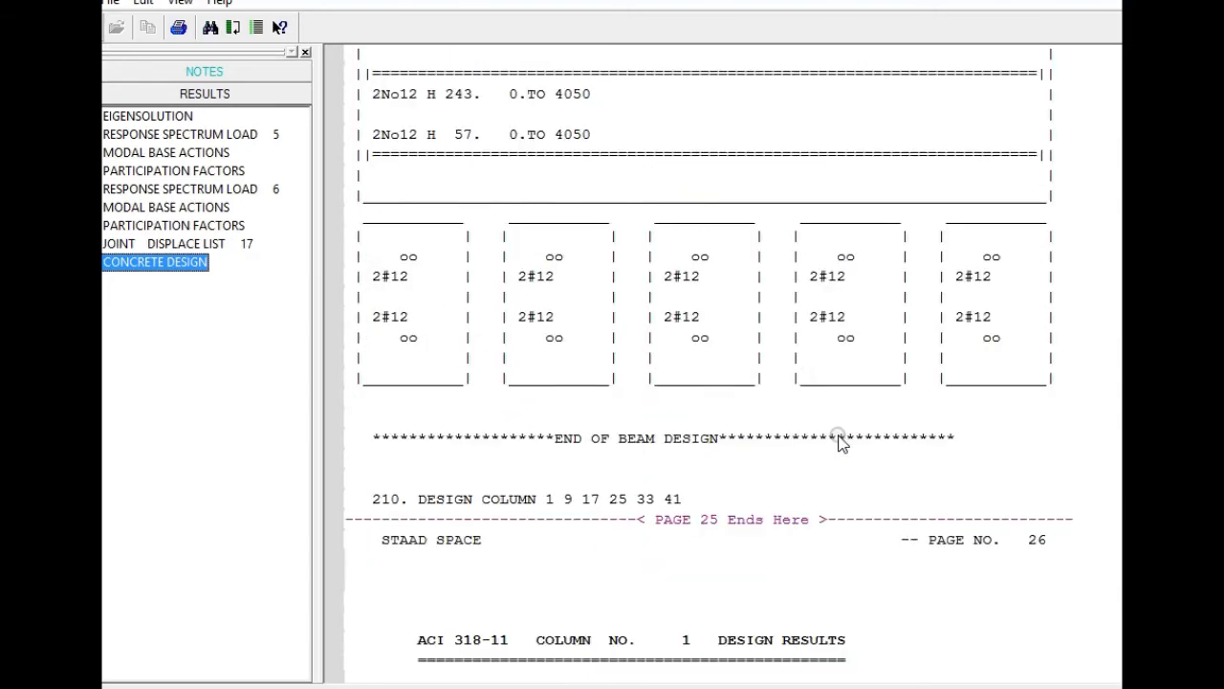
Examine the ACI 318-11 column design results from column 1 through column 41, including bar configuration and tie spacing.
scroll(842, 440, down, 12)
scroll(834, 437, up, 5)
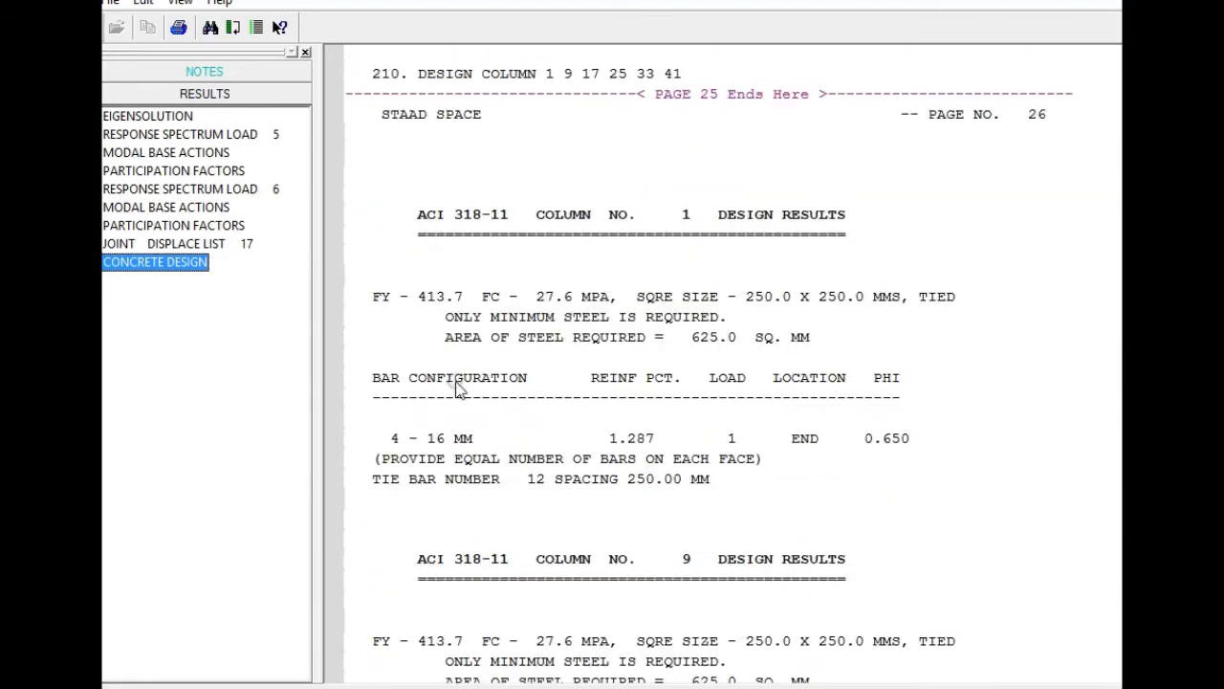
click(437, 427)
click(380, 419)
scroll(465, 457, down, 2)
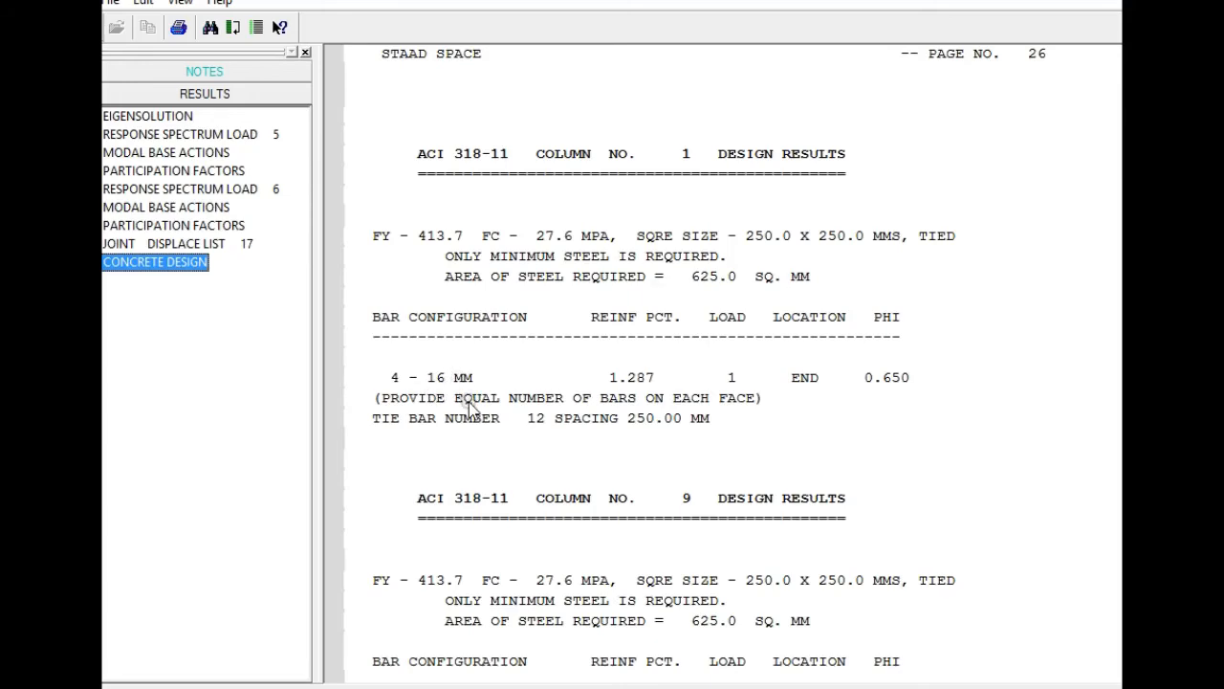
scroll(424, 473, down, 6)
scroll(466, 463, down, 13)
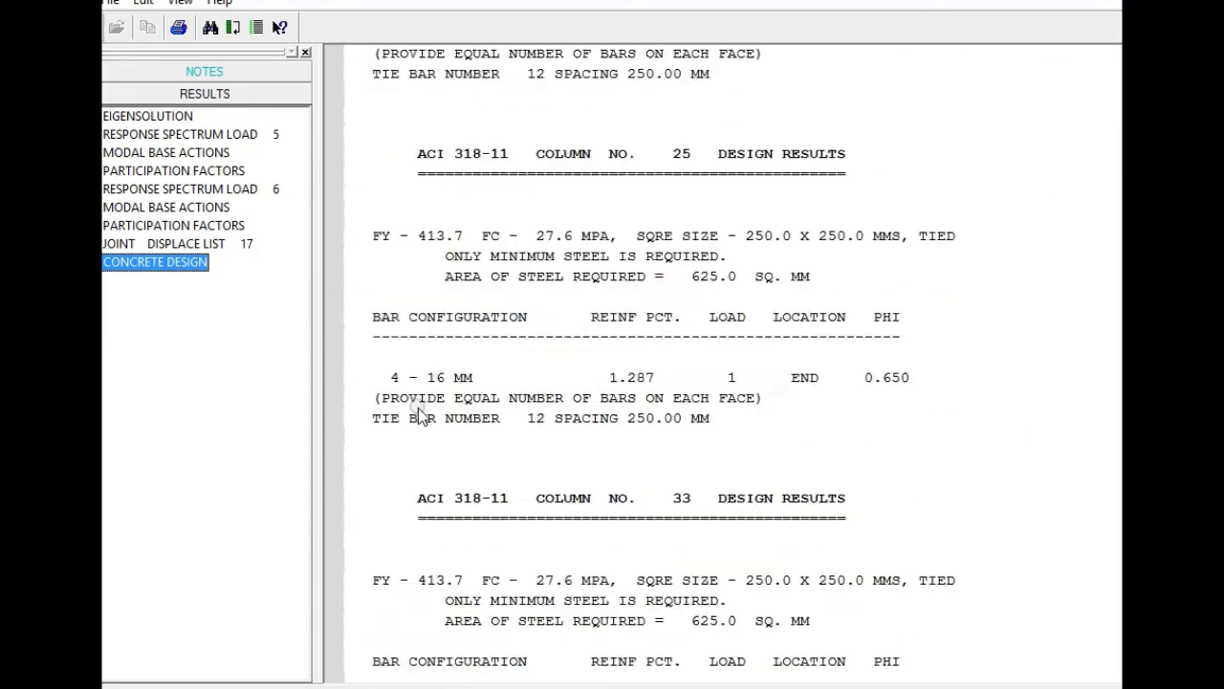
scroll(428, 483, down, 5)
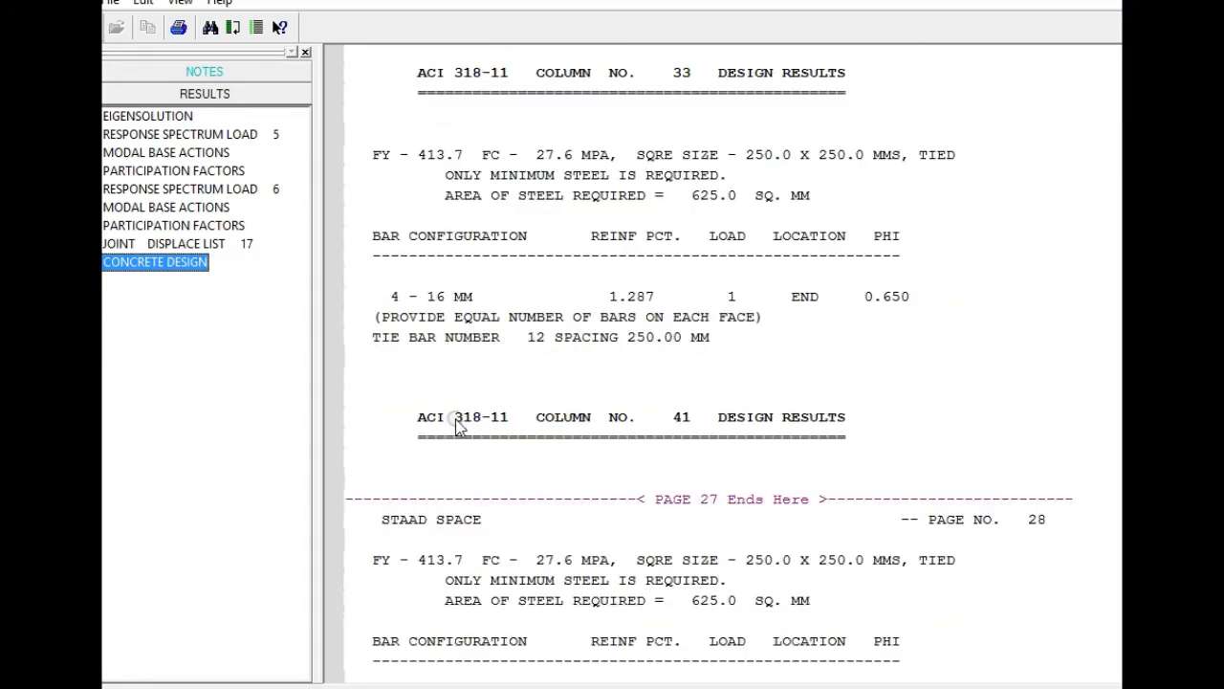
Check the column 41 design results through the end of the column design section.
scroll(454, 423, down, 5)
scroll(452, 478, down, 3)
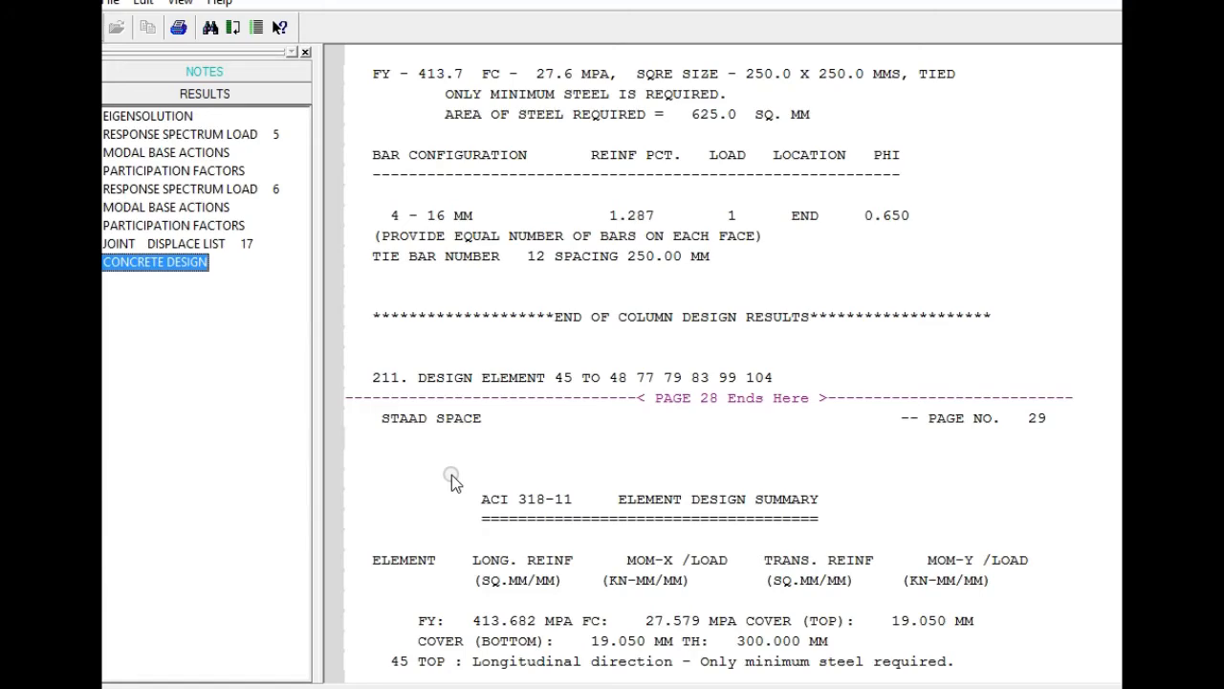
scroll(453, 481, up, 4)
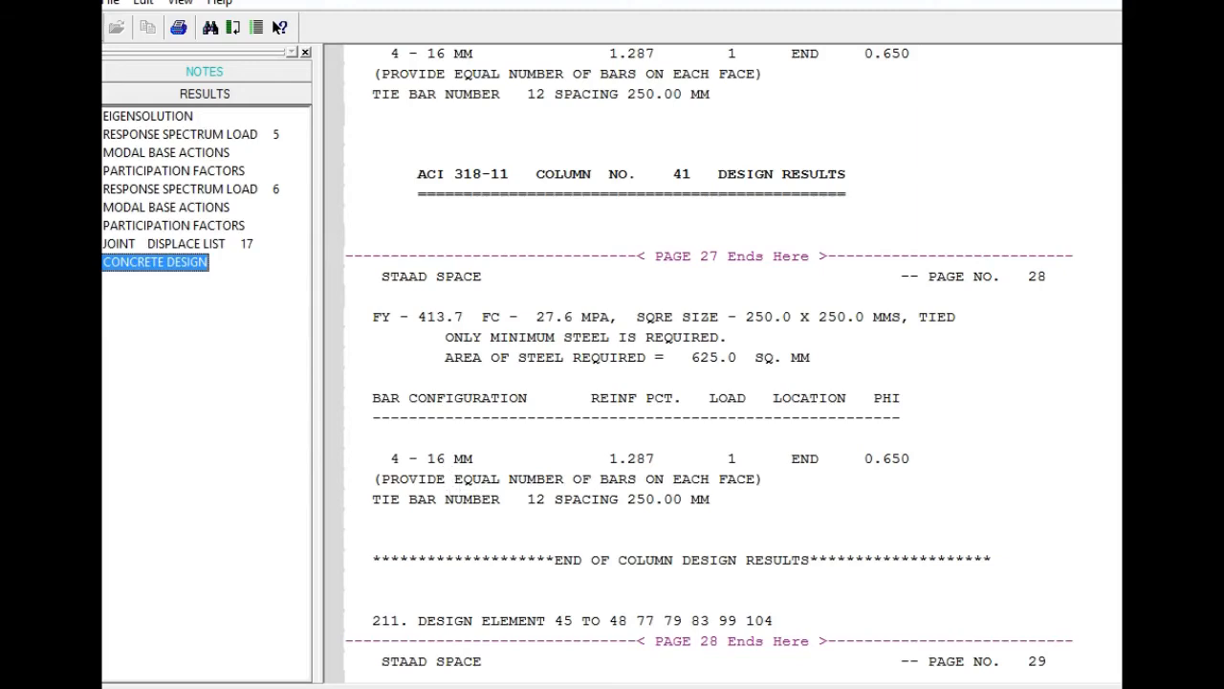
Switch to Photos, review the 2018 Z1 S1 I1.0/I1.1 bar configurations in CONFIGURACIONES DE BARRAS 0 1.jpg, and return to STAAD.Pro.
key(alt+Tab)
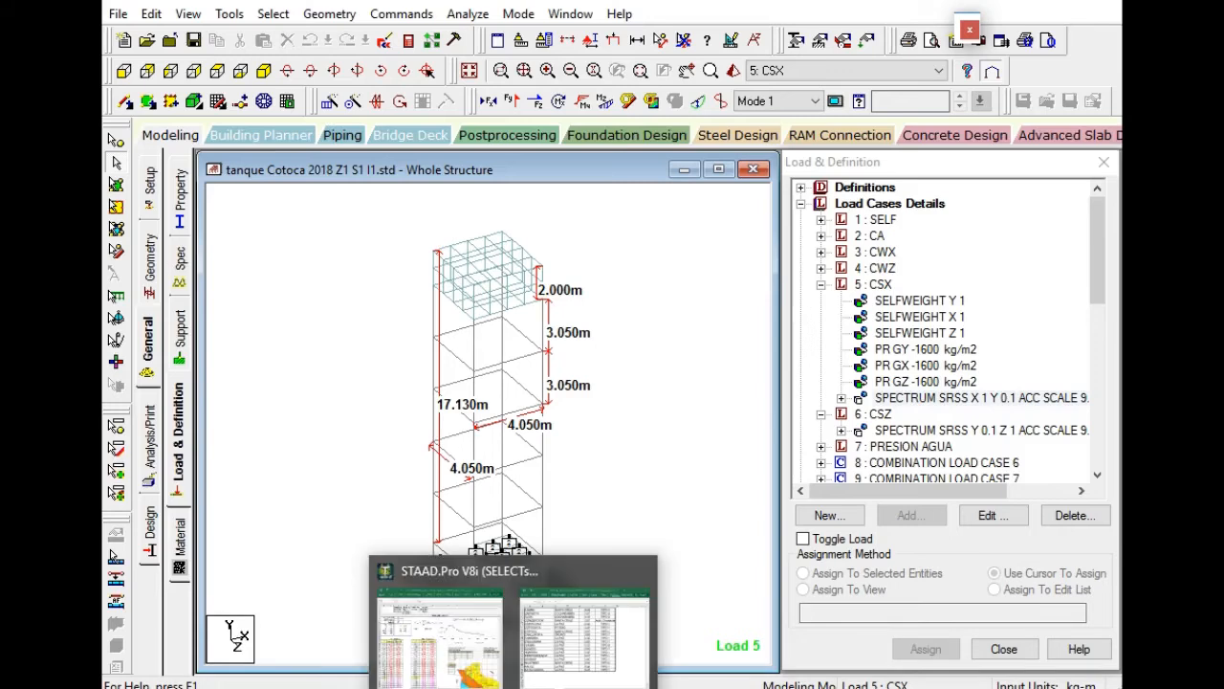
click(631, 685)
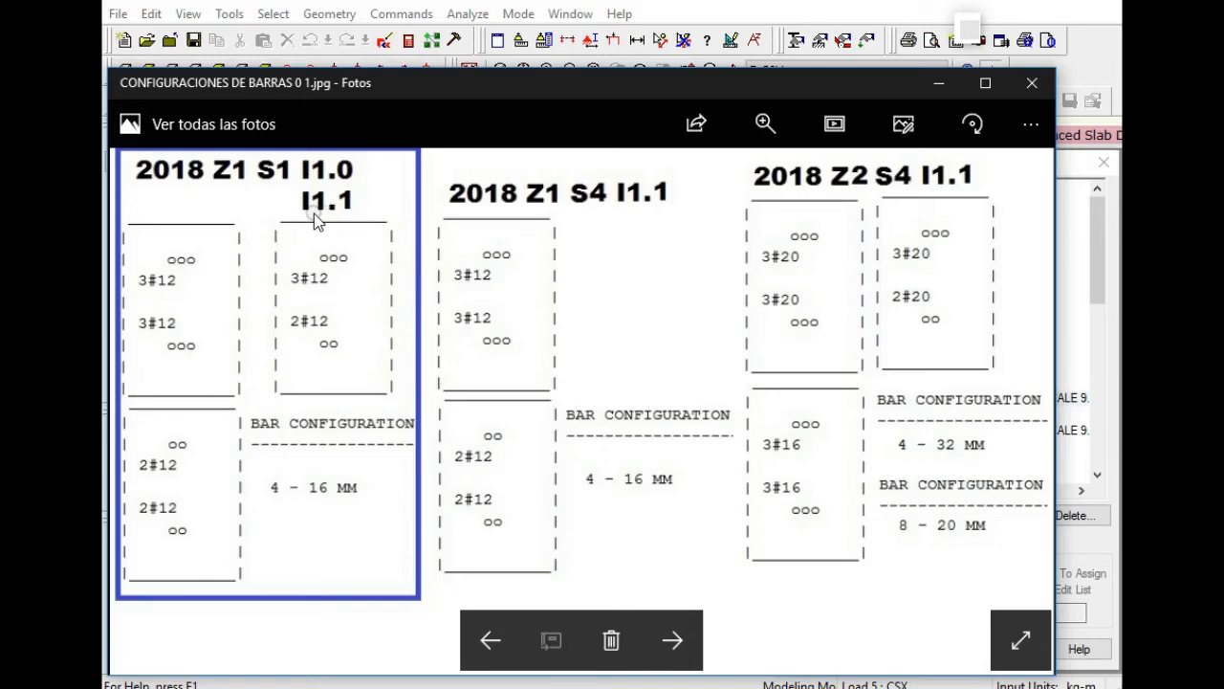
click(838, 24)
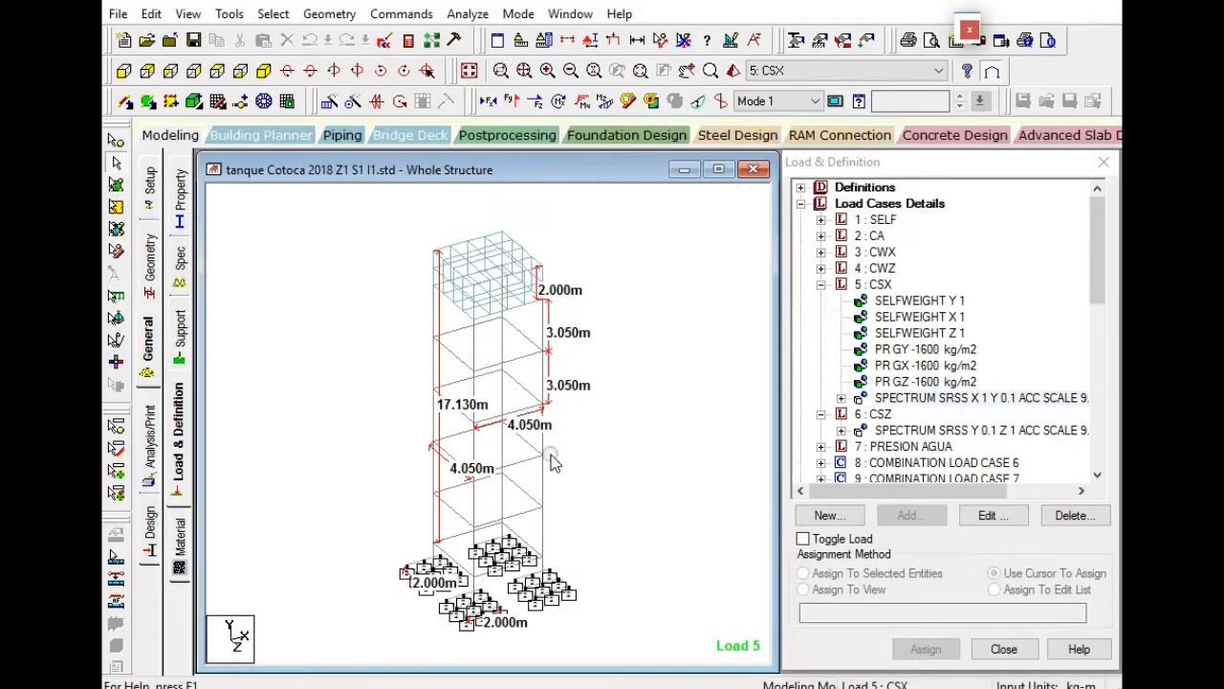
Switch to the 2018 design spectrum workbook in Excel and set the building category to B.
click(505, 653)
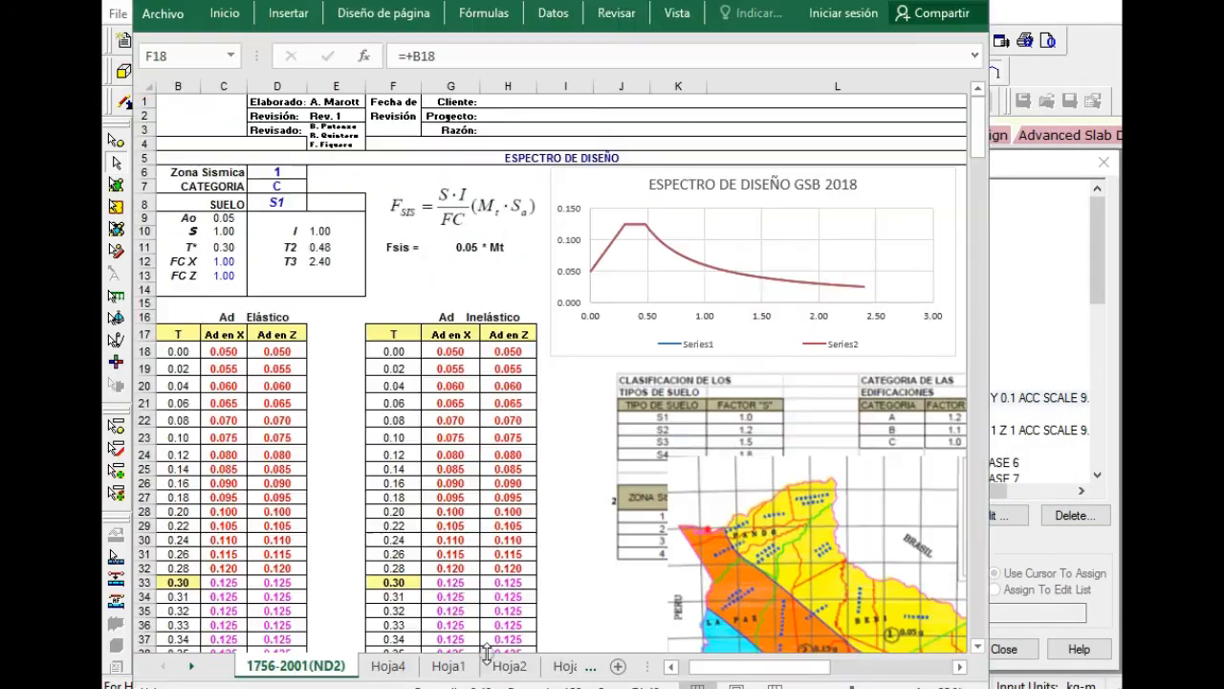
click(287, 185)
click(312, 186)
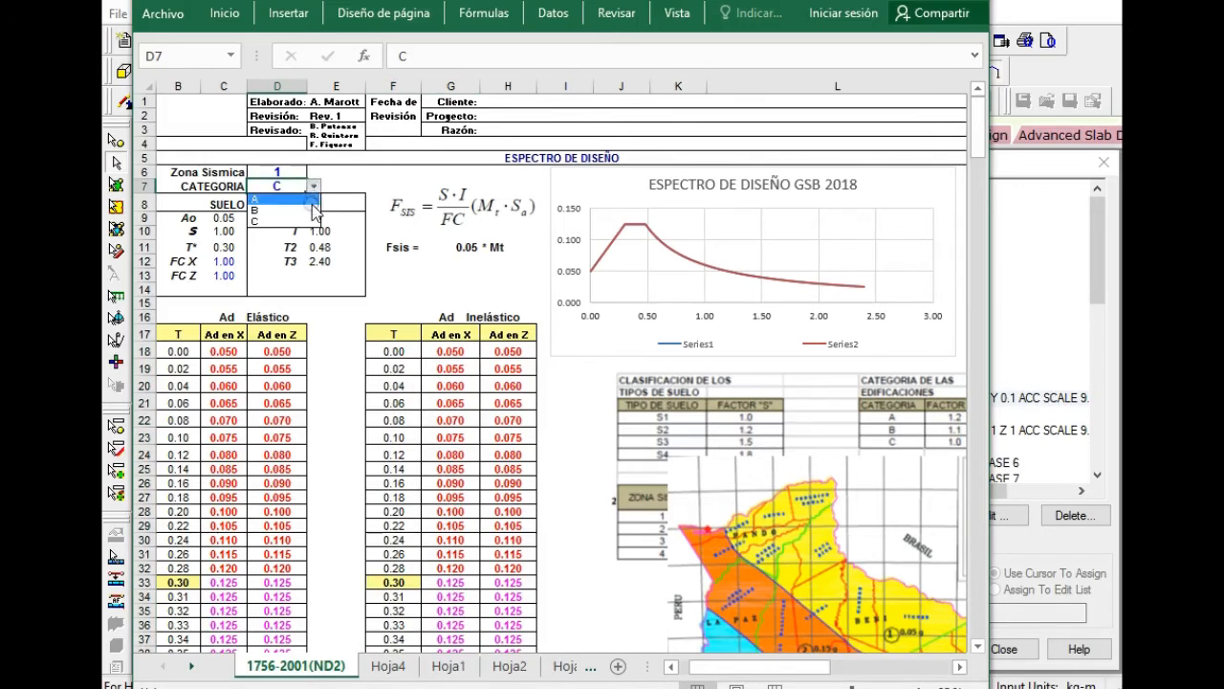
click(292, 207)
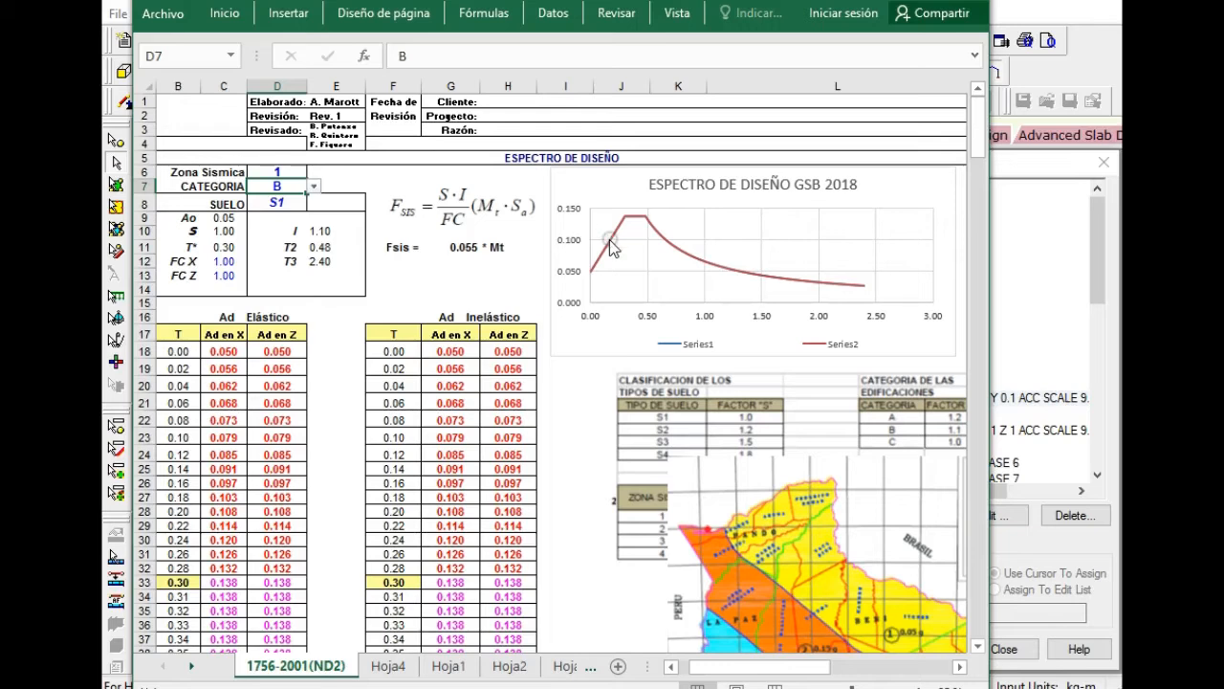
Try building category A in the 2018 design spectrum, then restore category B.
click(313, 185)
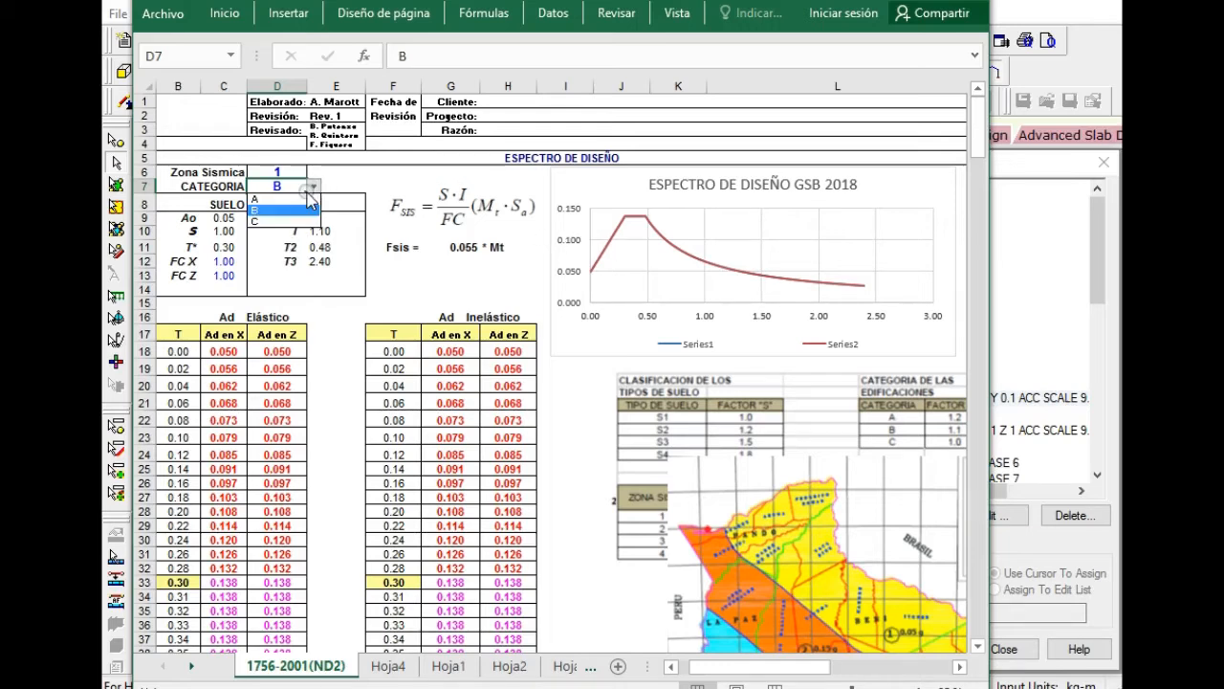
click(294, 196)
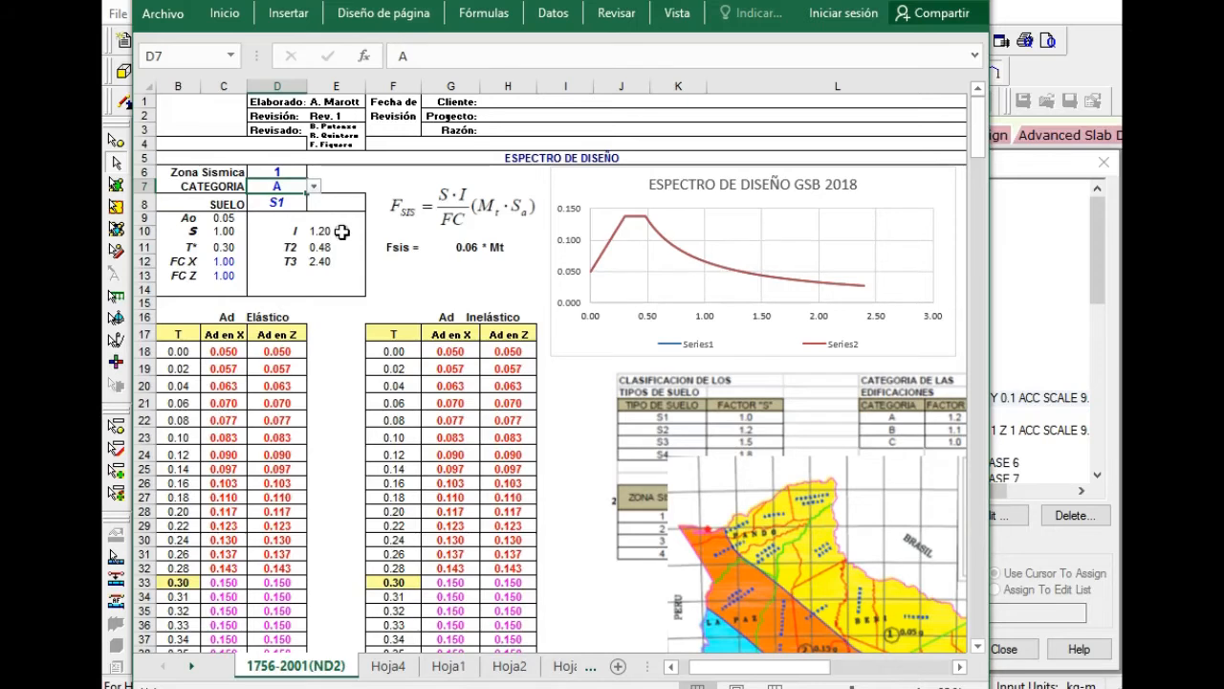
click(313, 186)
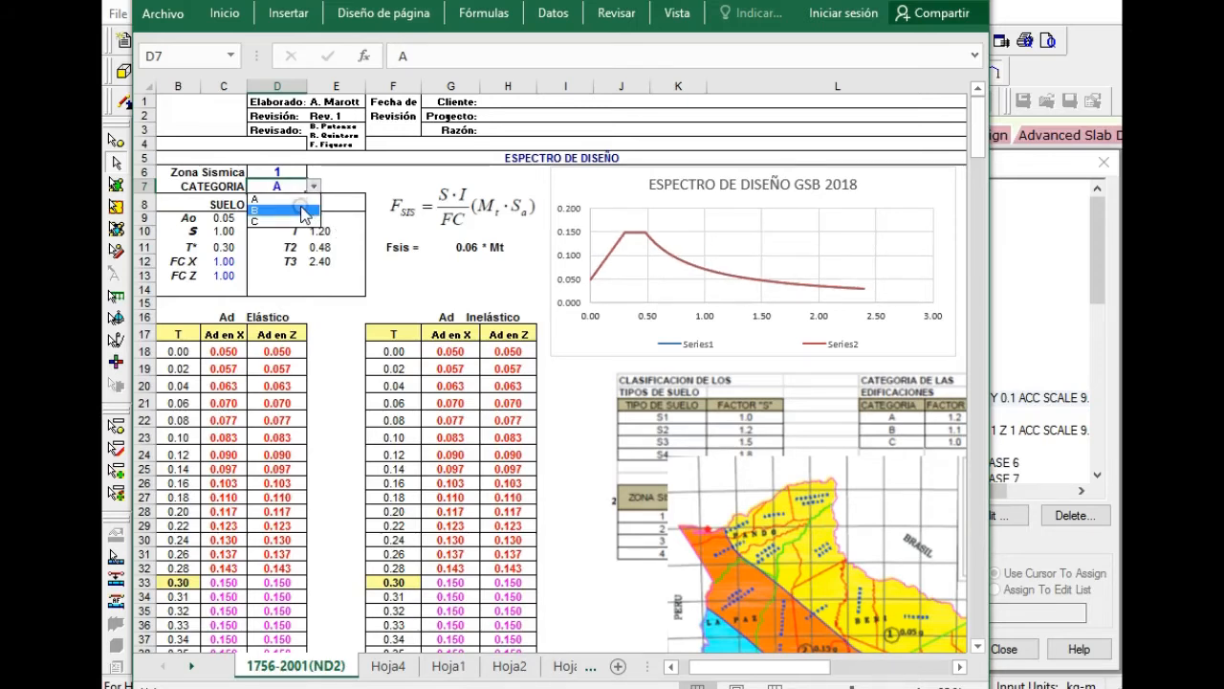
click(302, 211)
click(315, 187)
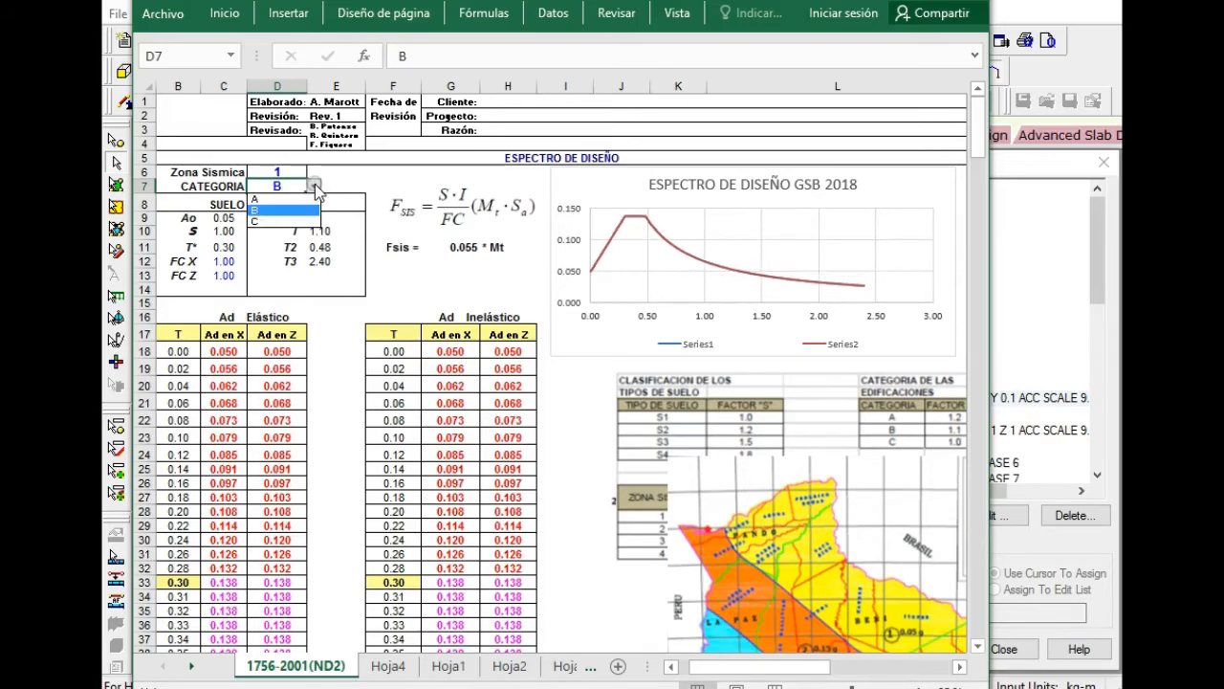
click(290, 210)
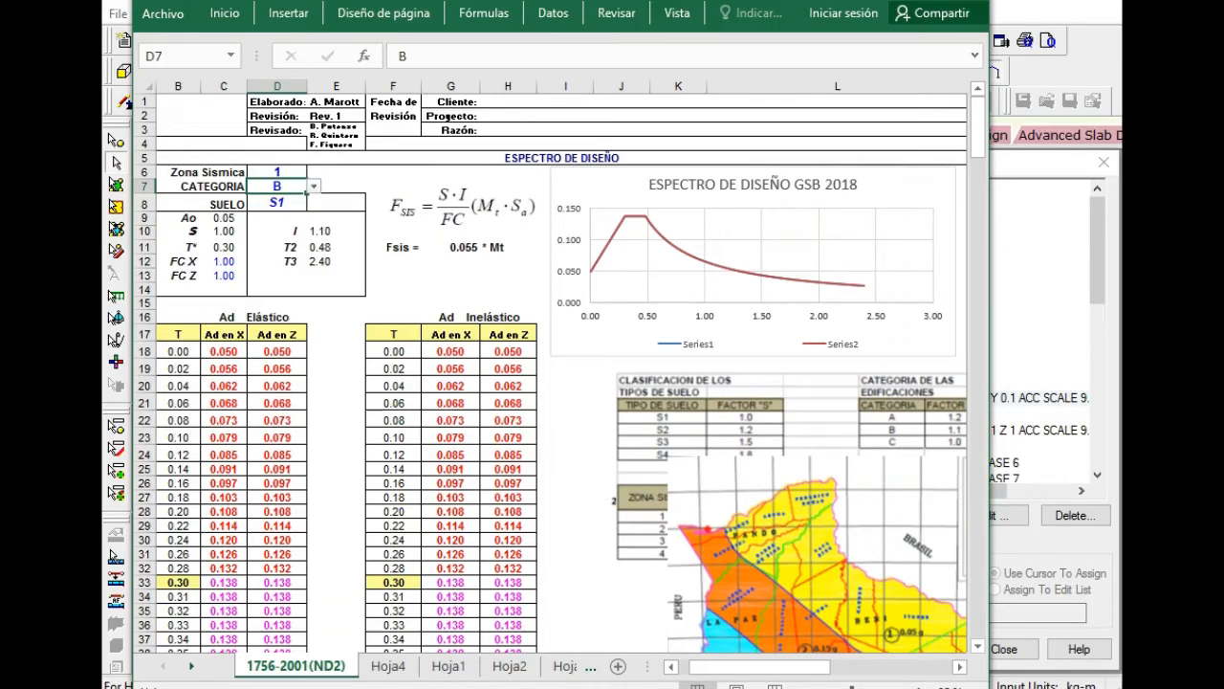
Switch to Photos and compare the bar configuration images for the 2018 Z1, Z2 and Z3 cases on S4 soil.
key(alt+Tab)
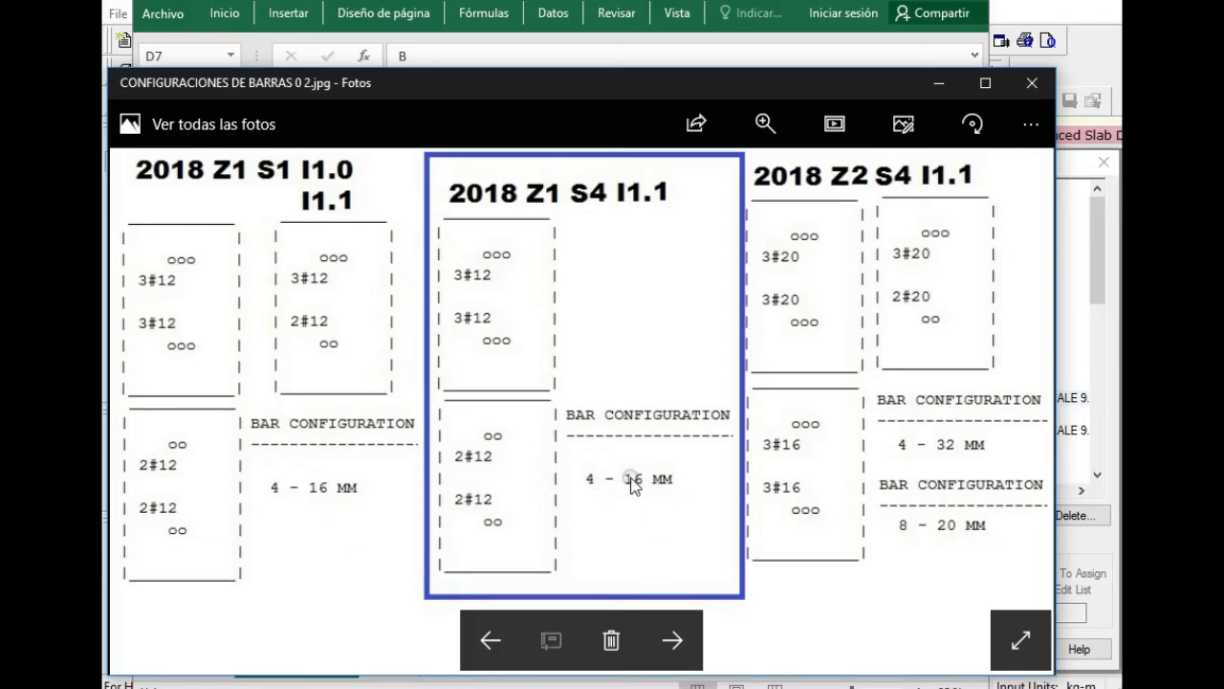
click(671, 639)
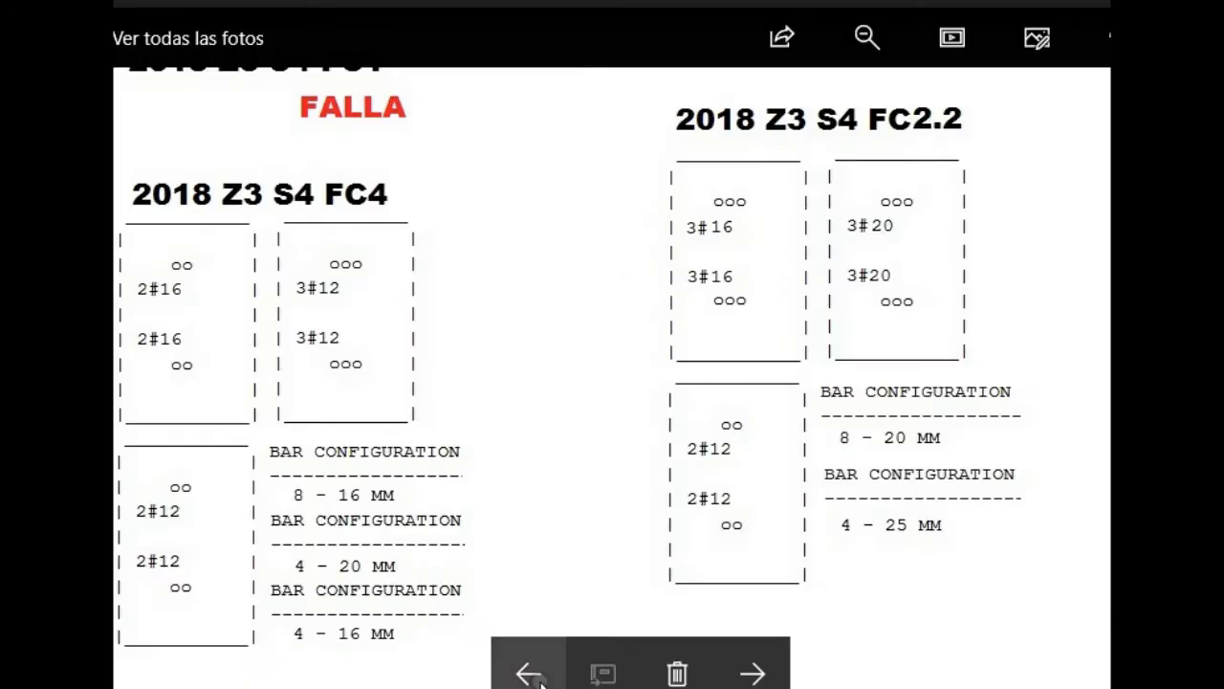
click(529, 674)
click(529, 674)
click(528, 673)
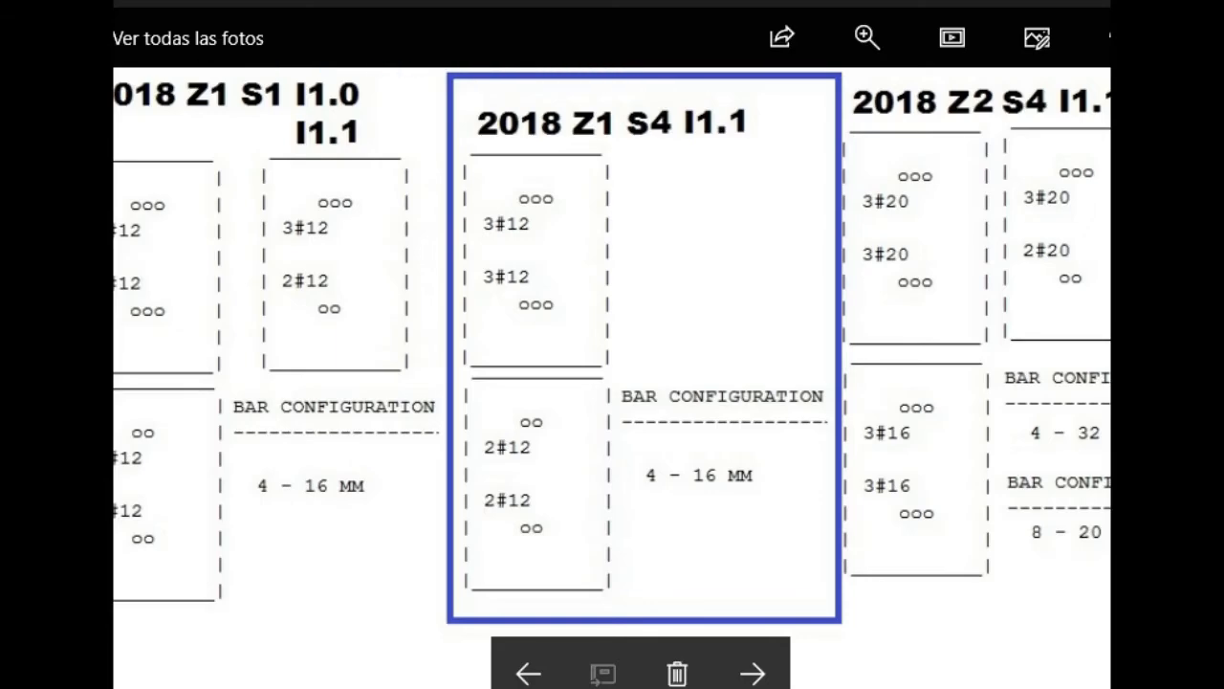
Return to the 2018 design spectrum in Excel and set the soil type to S4.
click(466, 627)
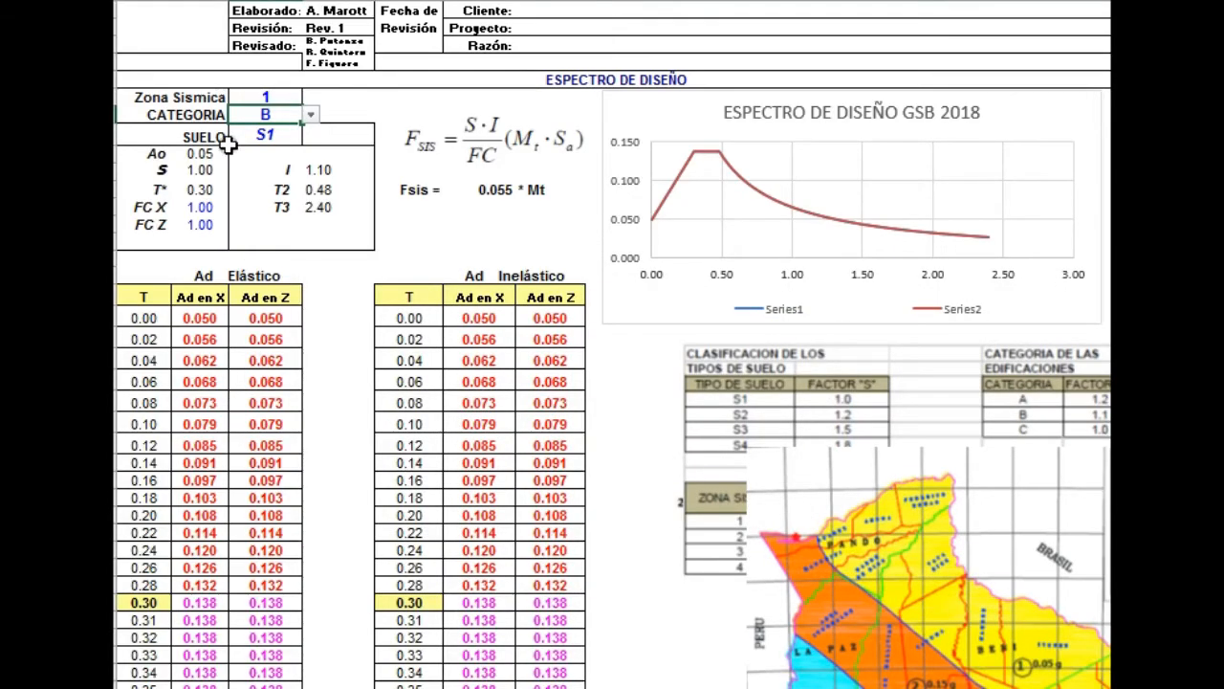
click(282, 136)
click(313, 136)
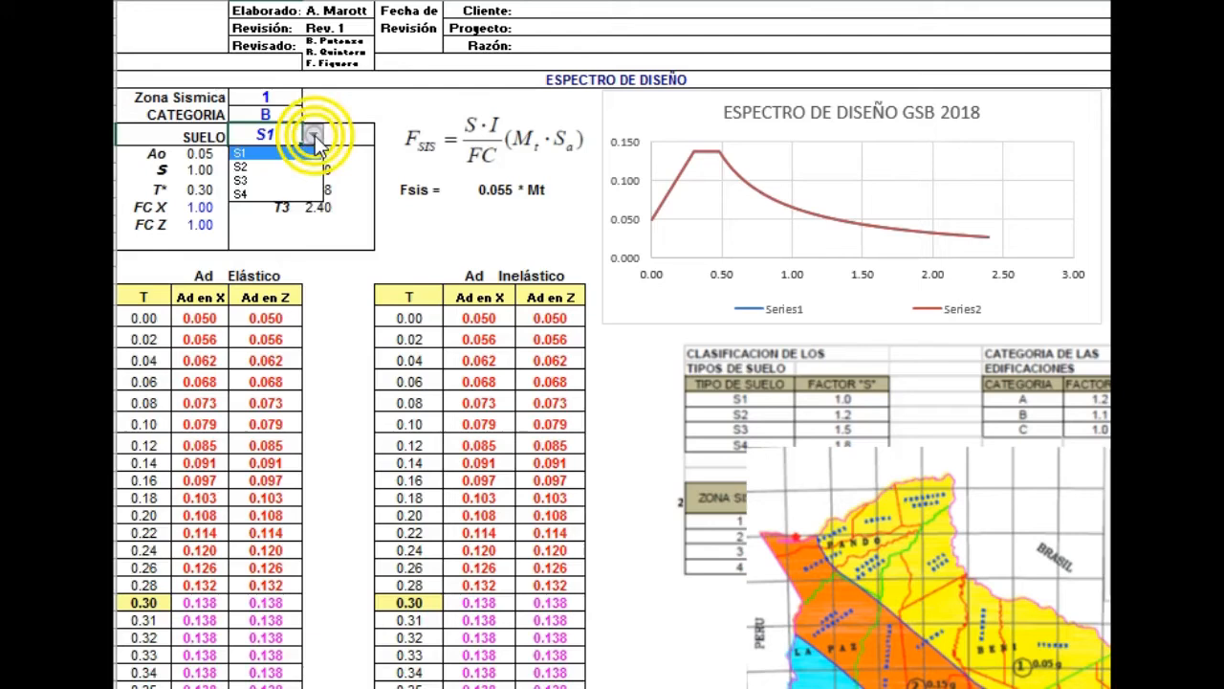
click(262, 195)
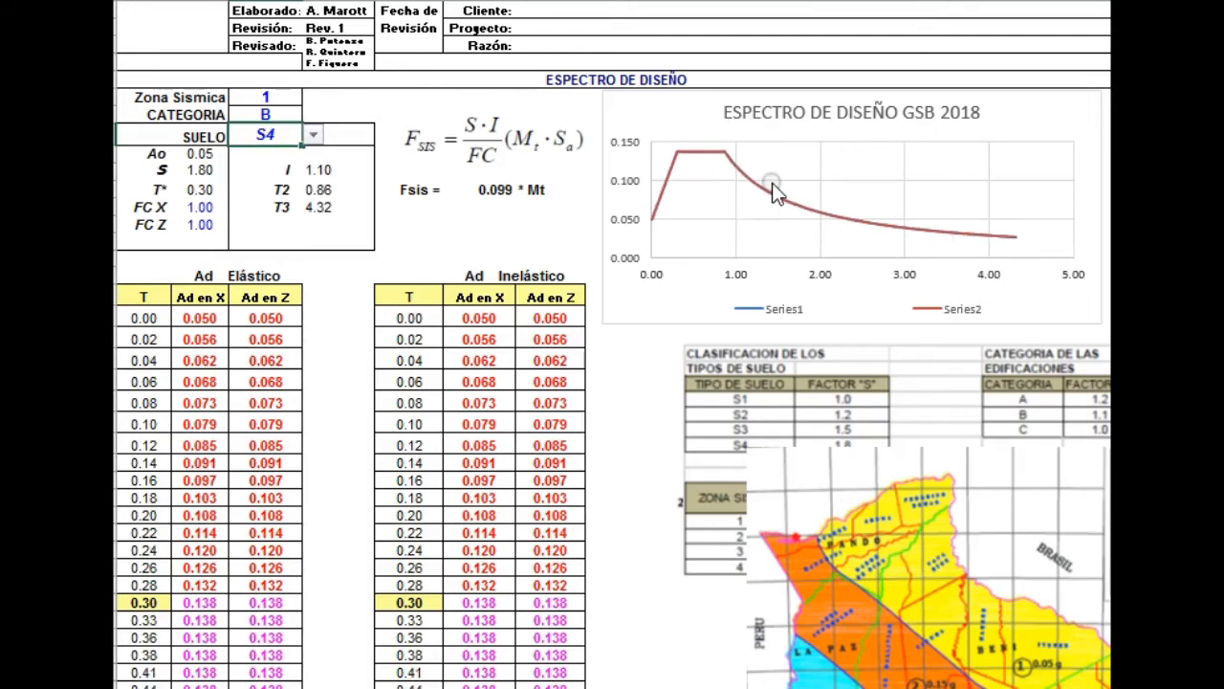
Change the soil type back to S1 to compare the spectrum curves, then restore S4.
click(313, 136)
click(273, 153)
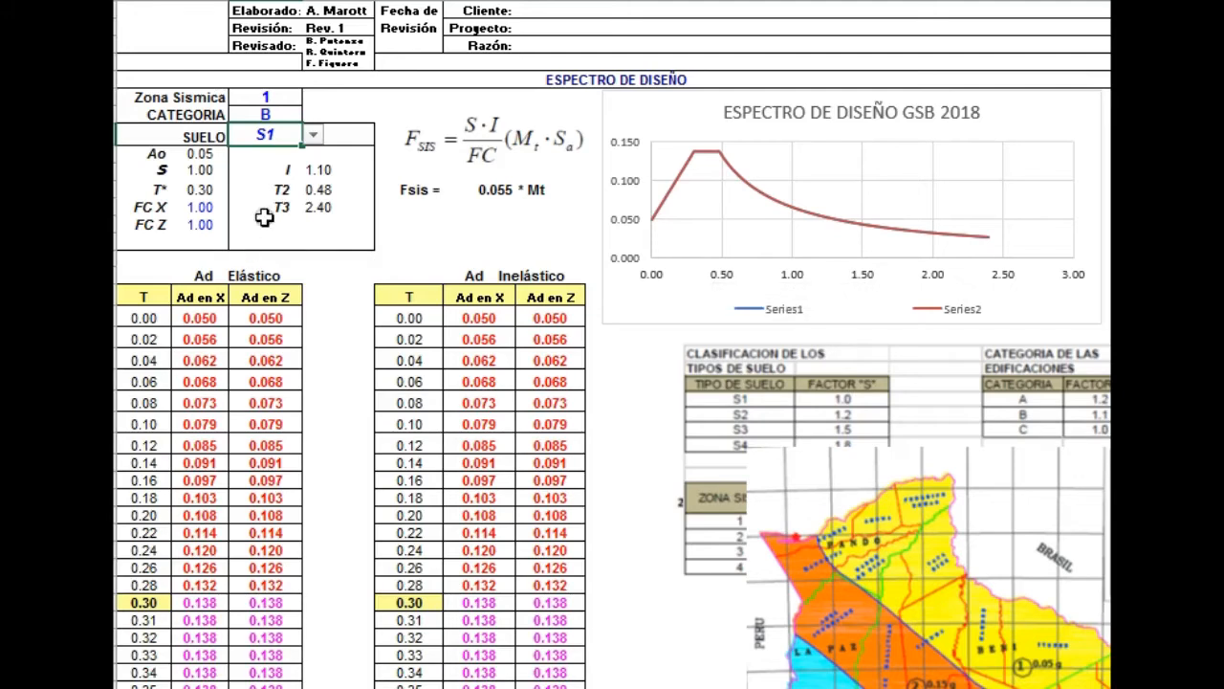
click(314, 136)
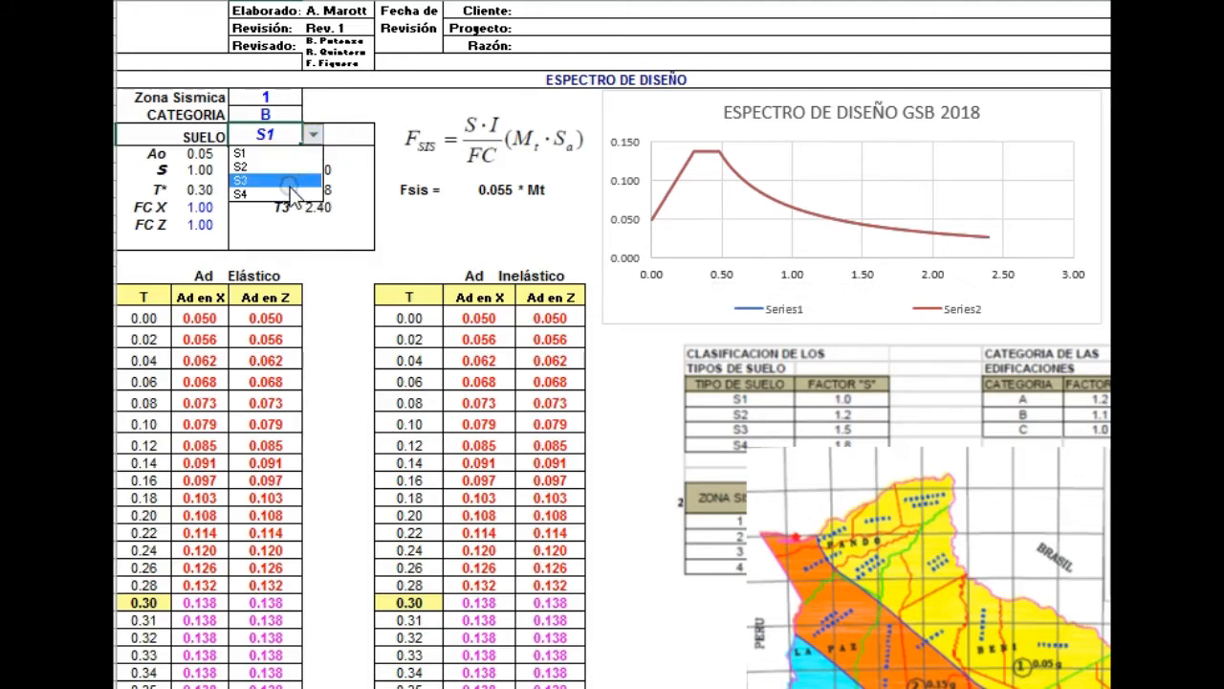
click(290, 194)
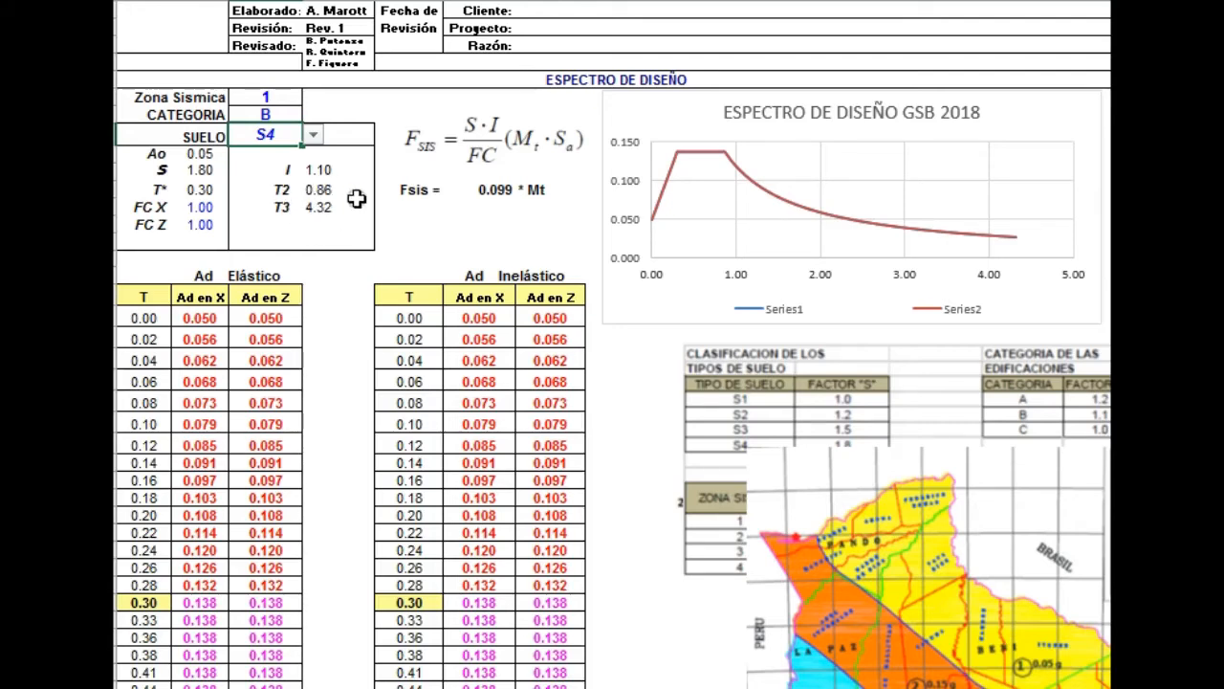
Set the seismic zone of the 2018 design spectrum to 2.
click(272, 99)
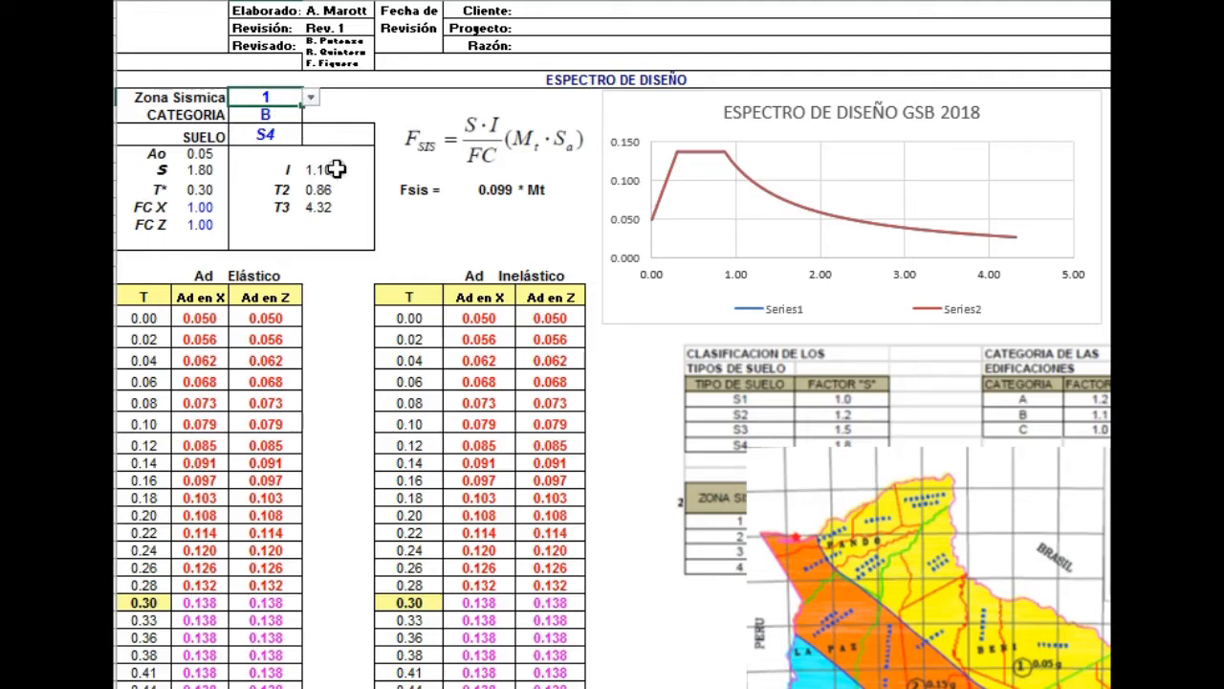
click(311, 98)
click(275, 127)
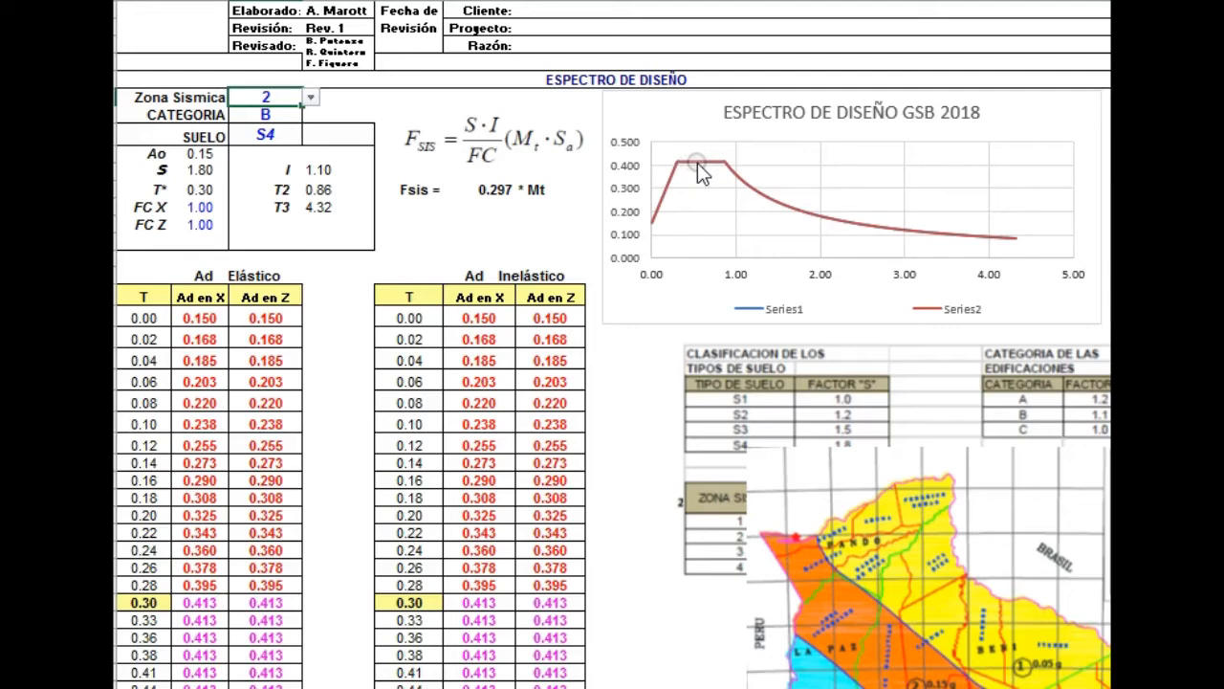
Reposition the seismic zoning map of Bolivia on the sheet to show its zones and legend.
mouse_move(697, 165)
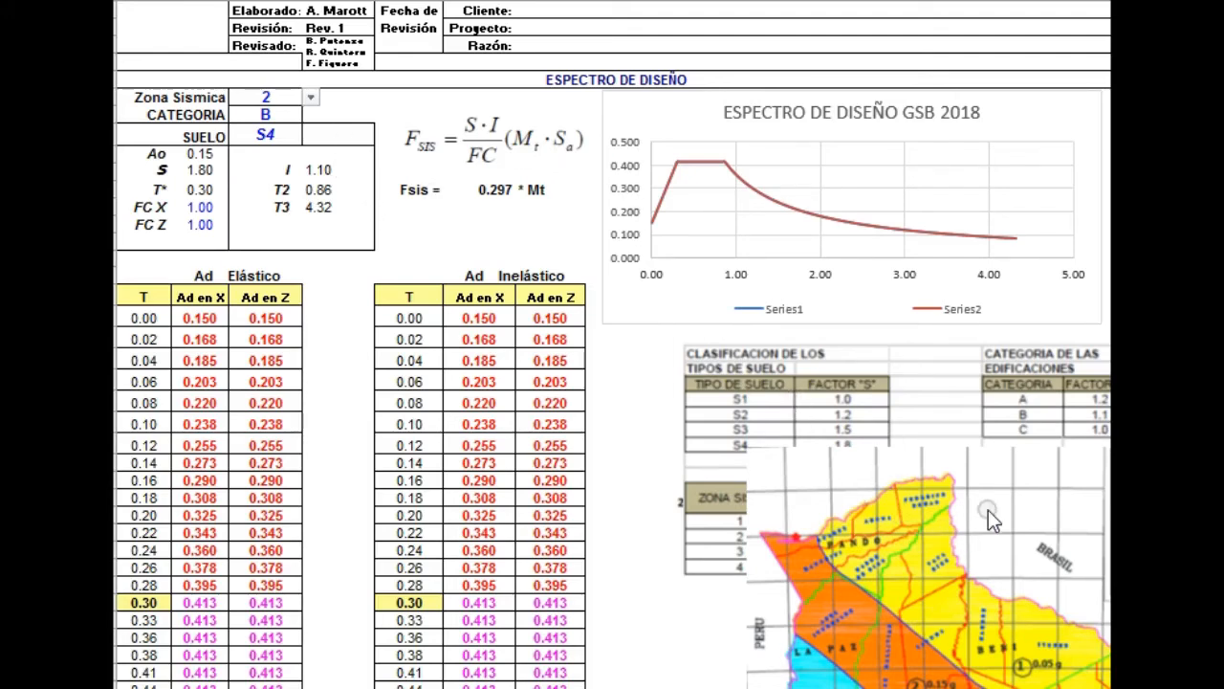
drag(862, 482, 673, 425)
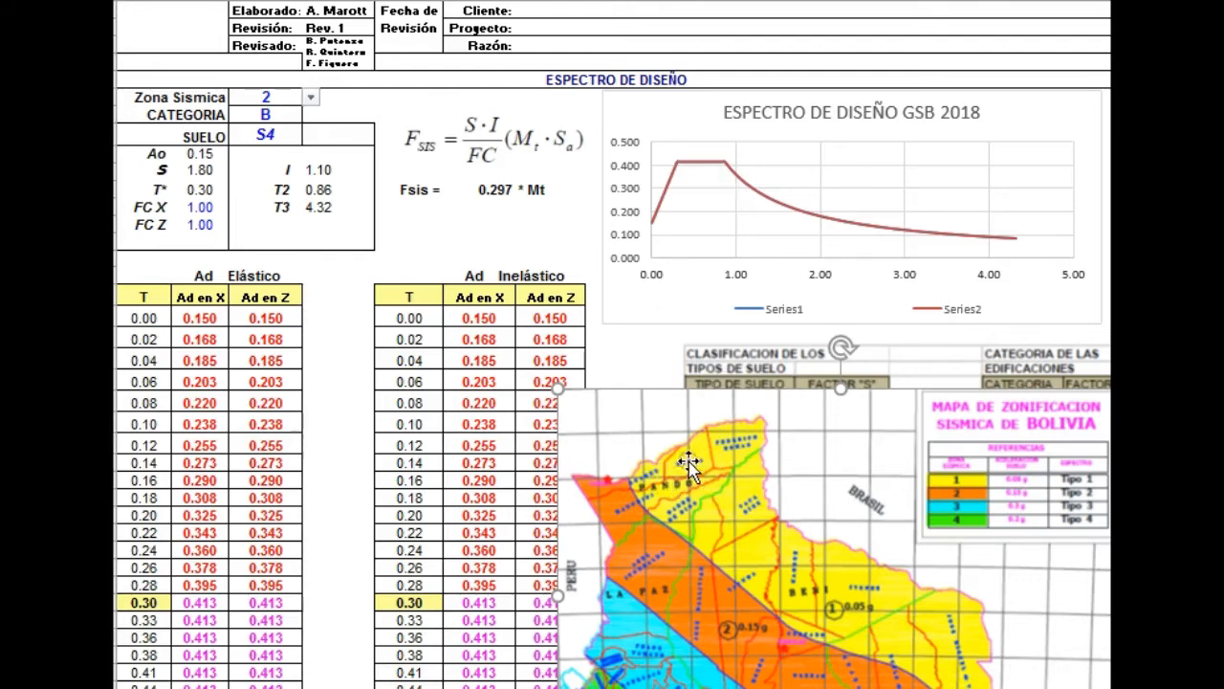
drag(688, 463, 797, 467)
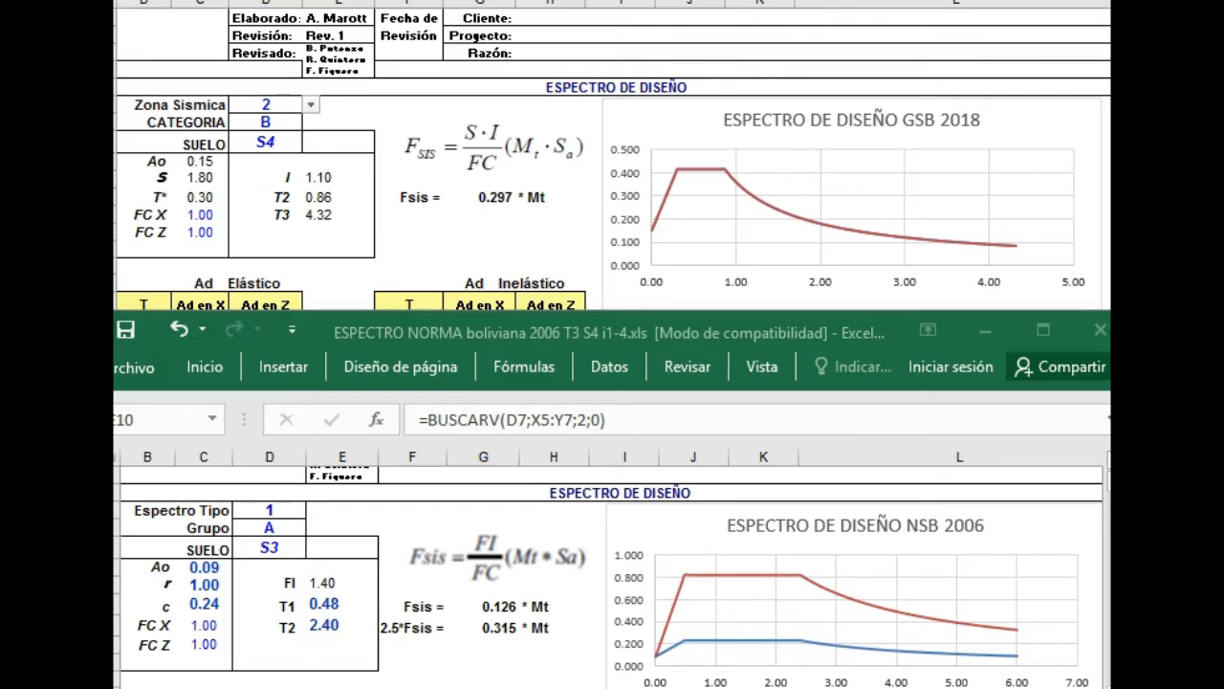
Switch to the 2006 Bolivian norm spectrum workbook and look up Cotoca's acceleration and spectrum type in the city table.
key(alt+Tab)
key(ctrl+Page_Down)
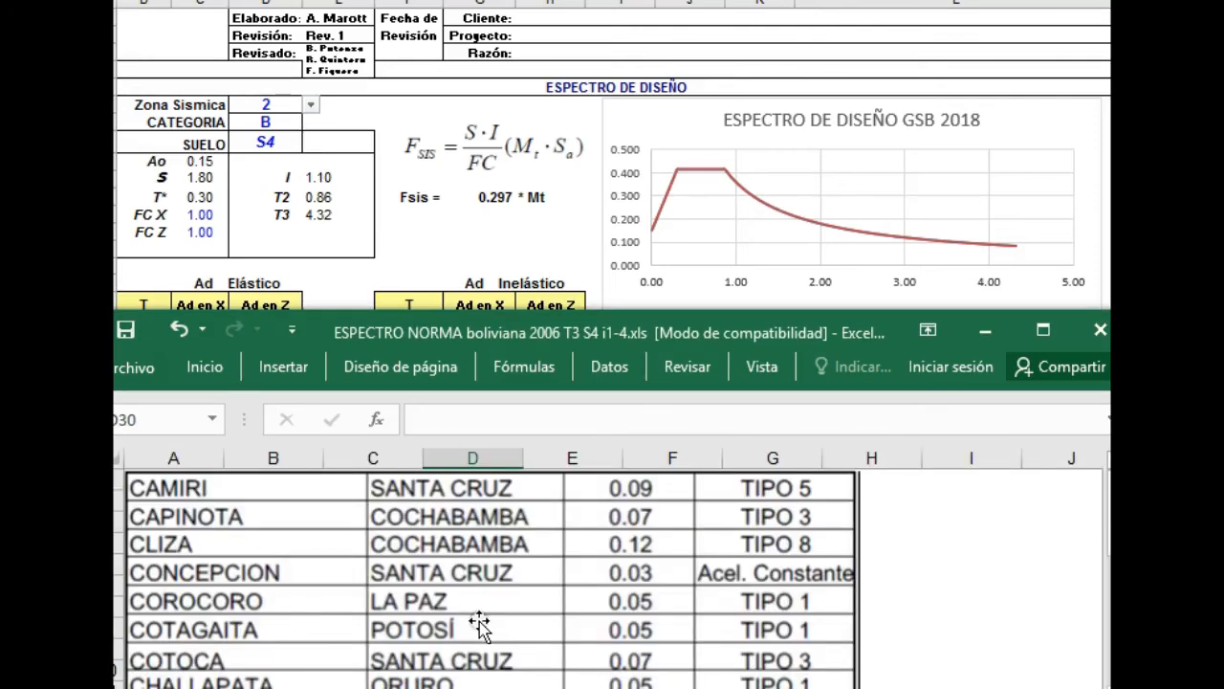
scroll(235, 598, down, 1)
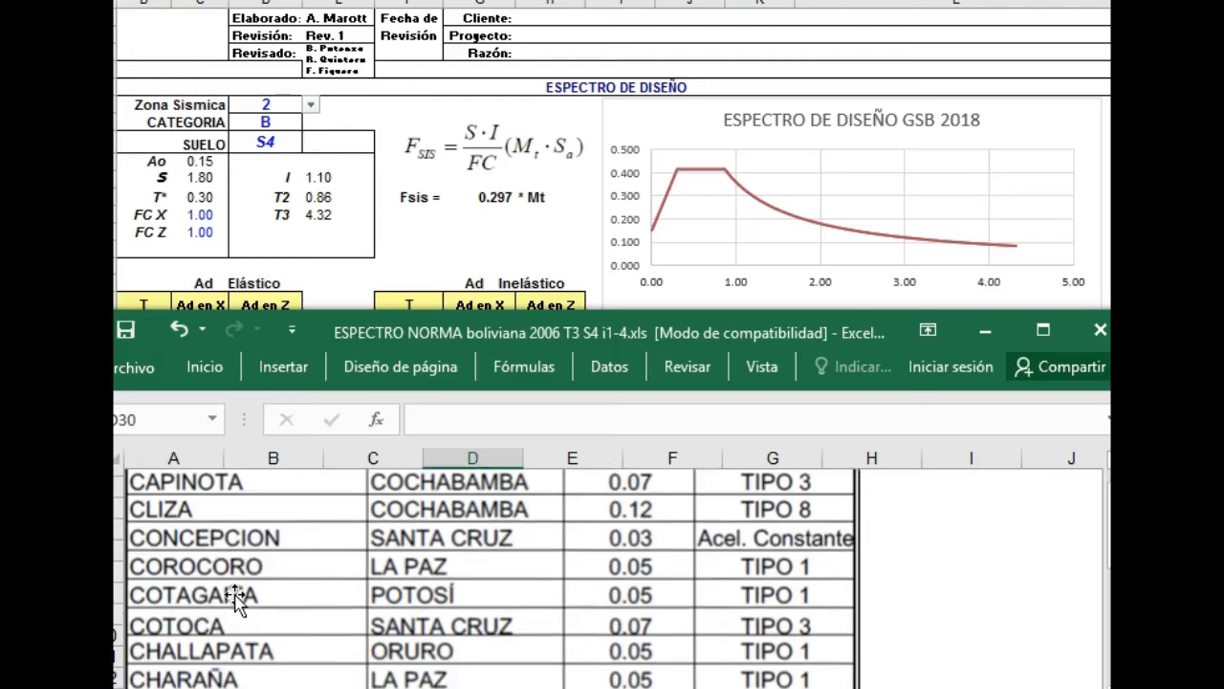
scroll(235, 598, down, 1)
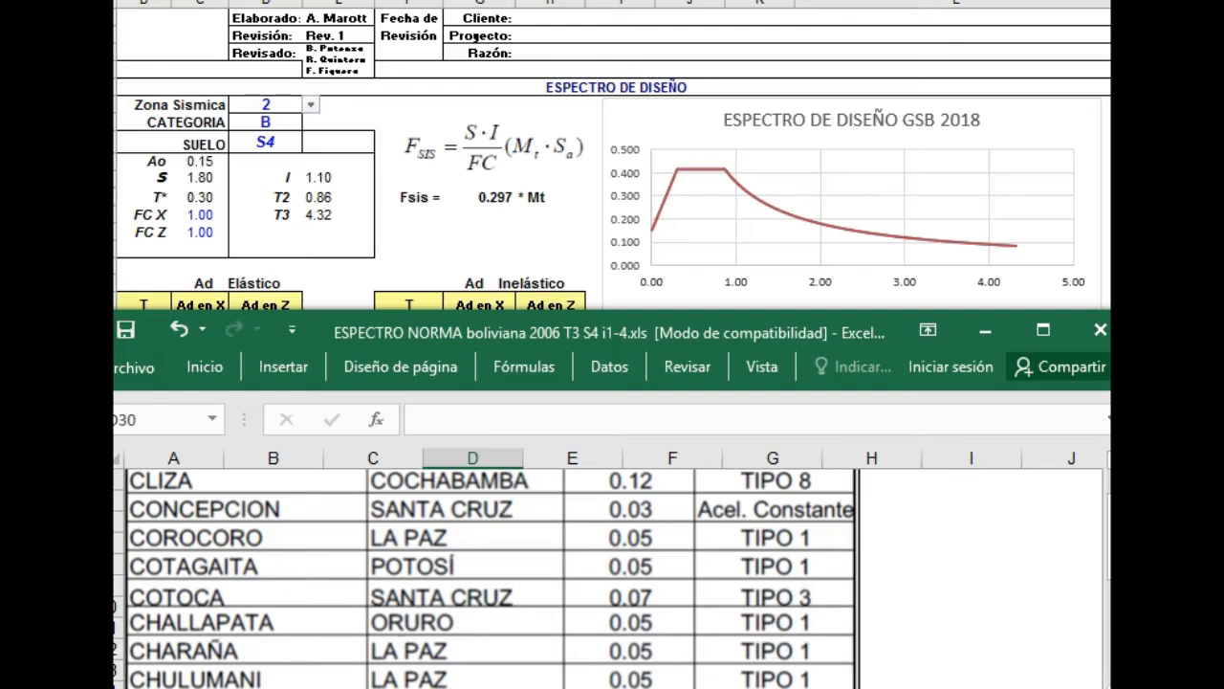
Switch to the norm PDF and examine the type 3 spectra for firm, intermediate and soft soil on page 78.
mouse_move(620, 687)
click(739, 636)
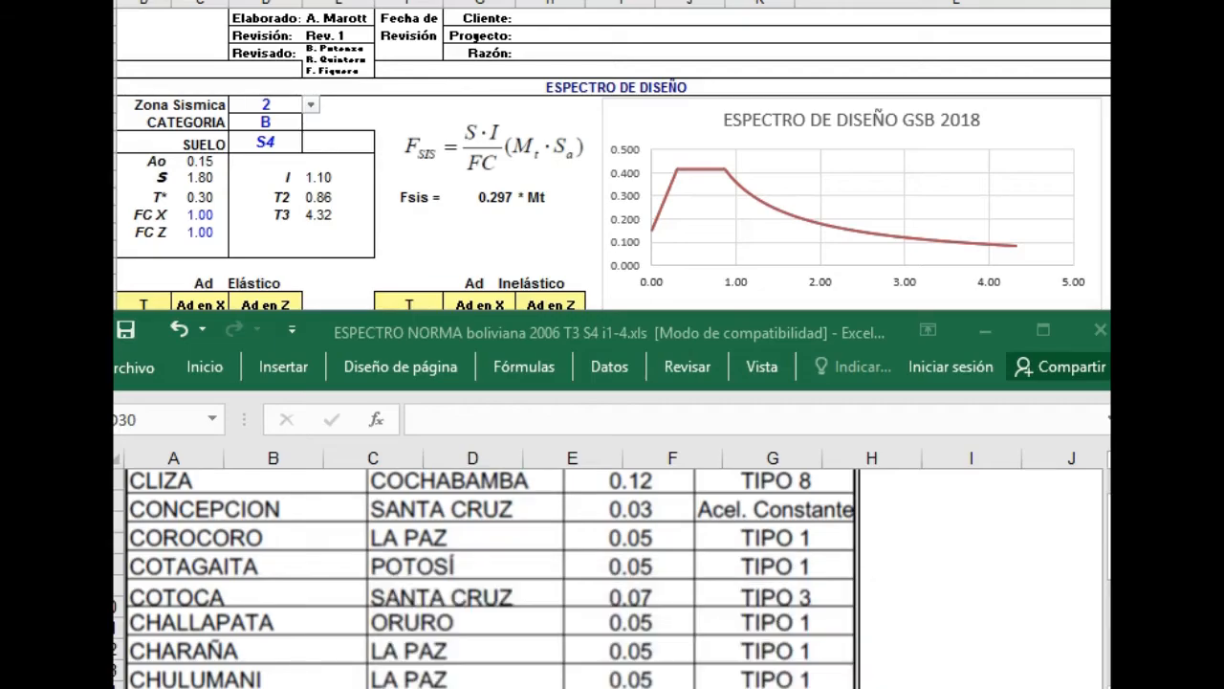
scroll(823, 520, up, 10)
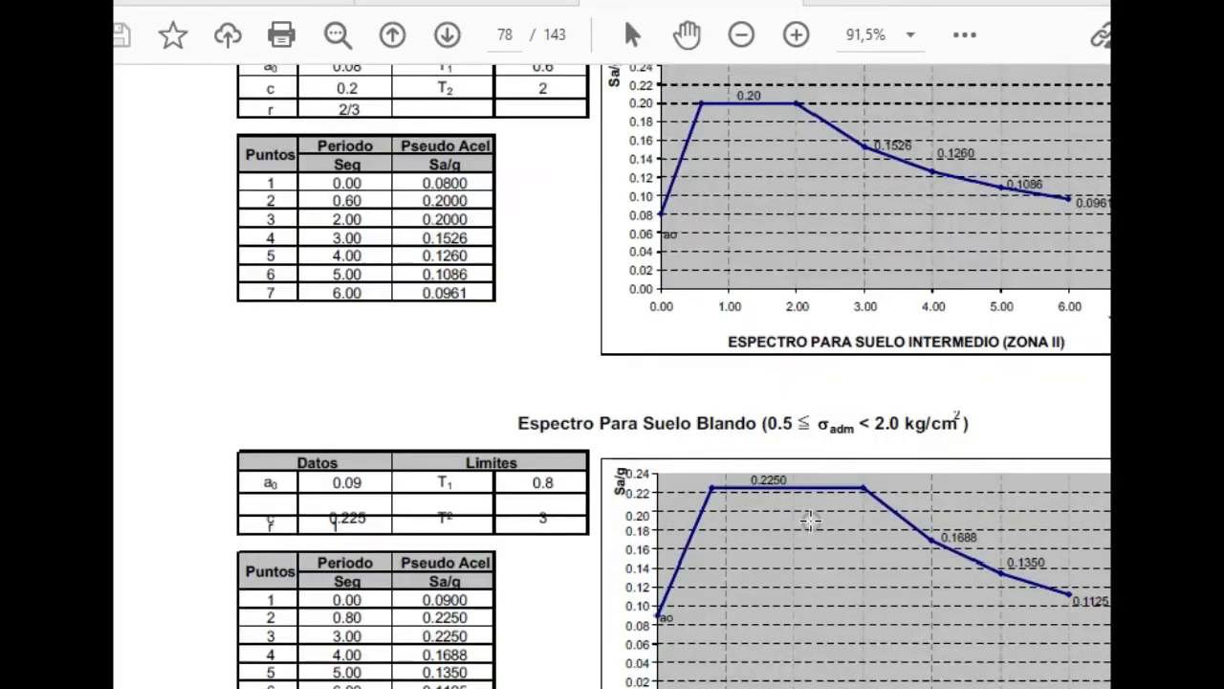
scroll(690, 362, down, 10)
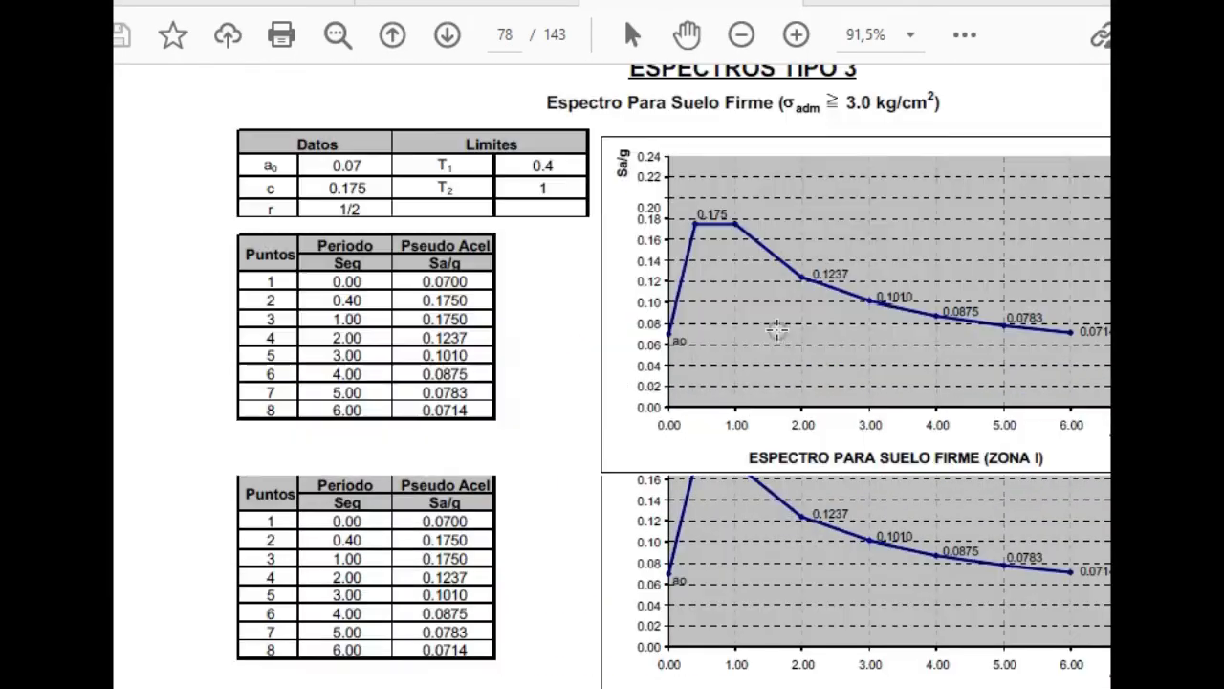
scroll(796, 453, down, 2)
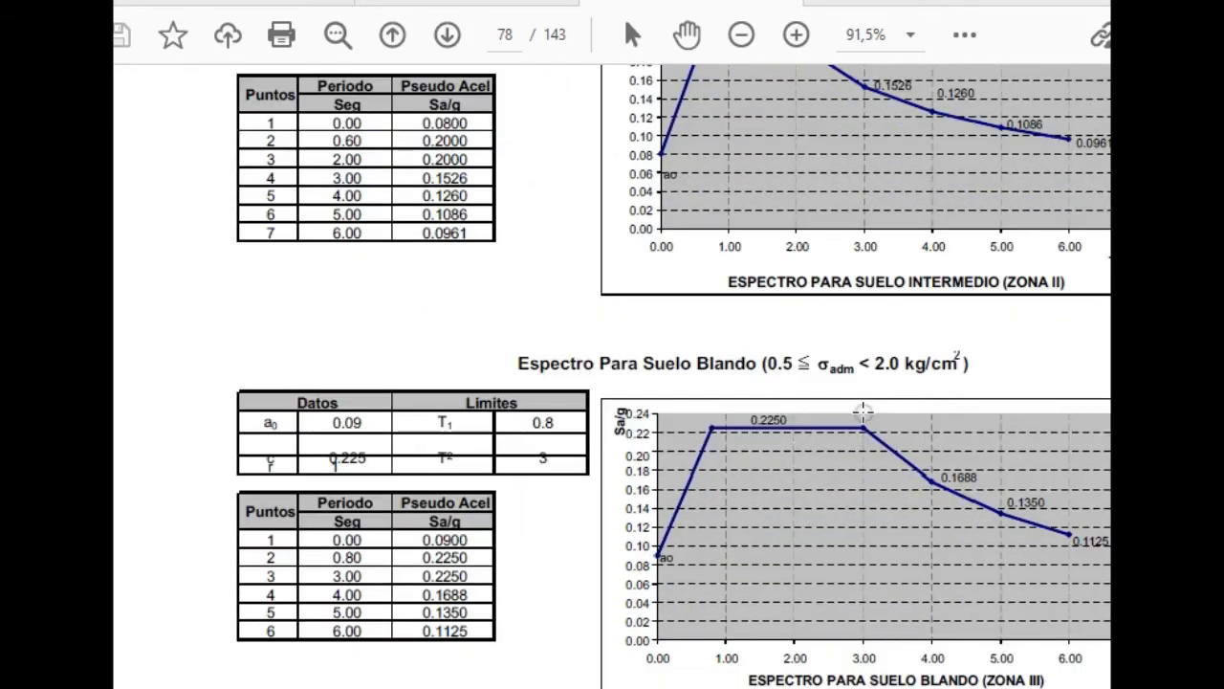
scroll(800, 417, down, 2)
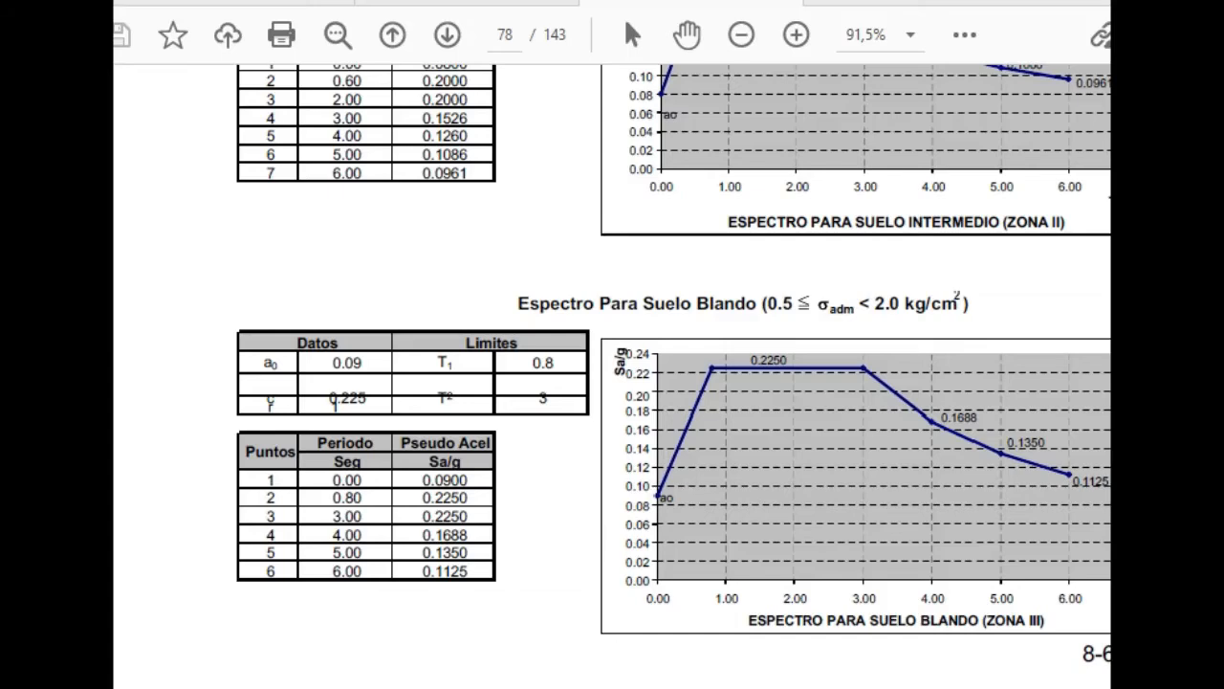
Return to the spectrum workbooks and set the spectrum type of the NSB 2006 design spectrum to 3.
key(alt+Tab)
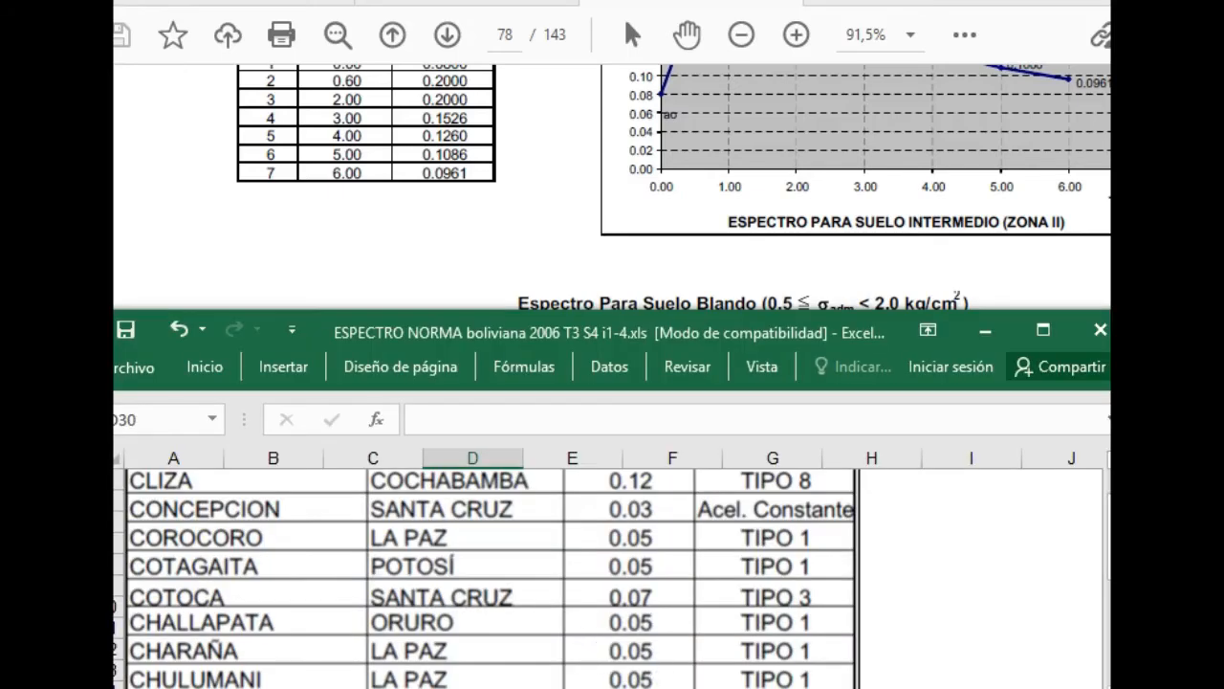
key(alt+Tab)
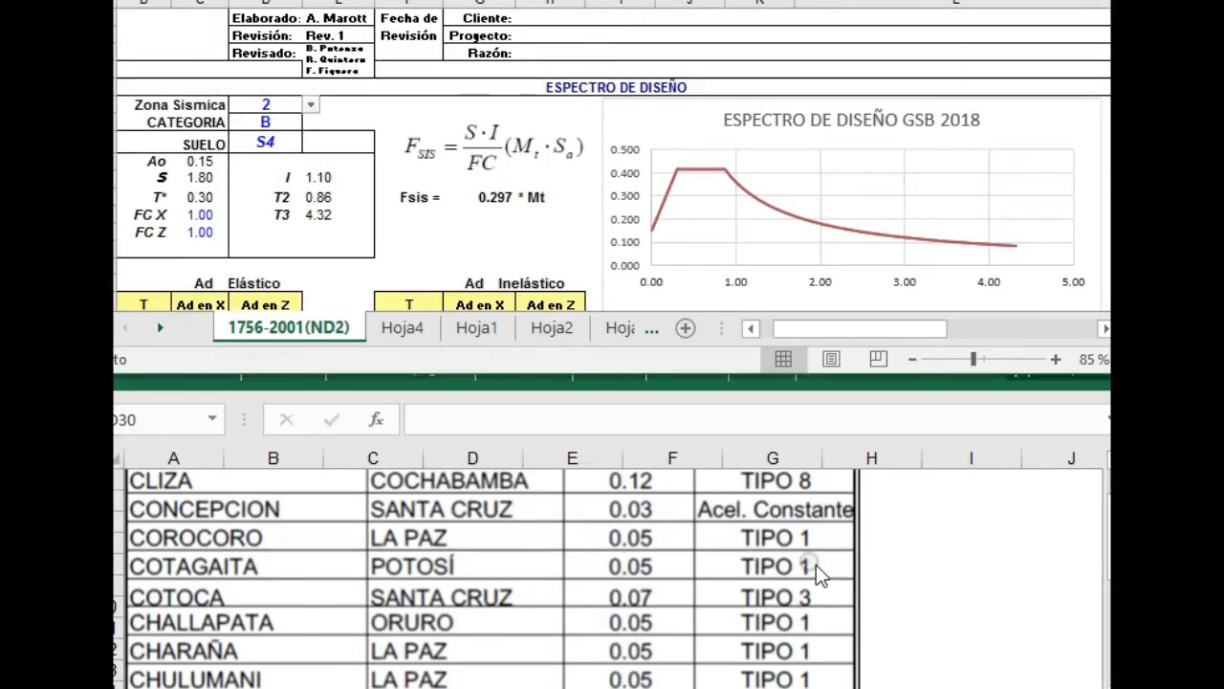
click(912, 589)
click(333, 688)
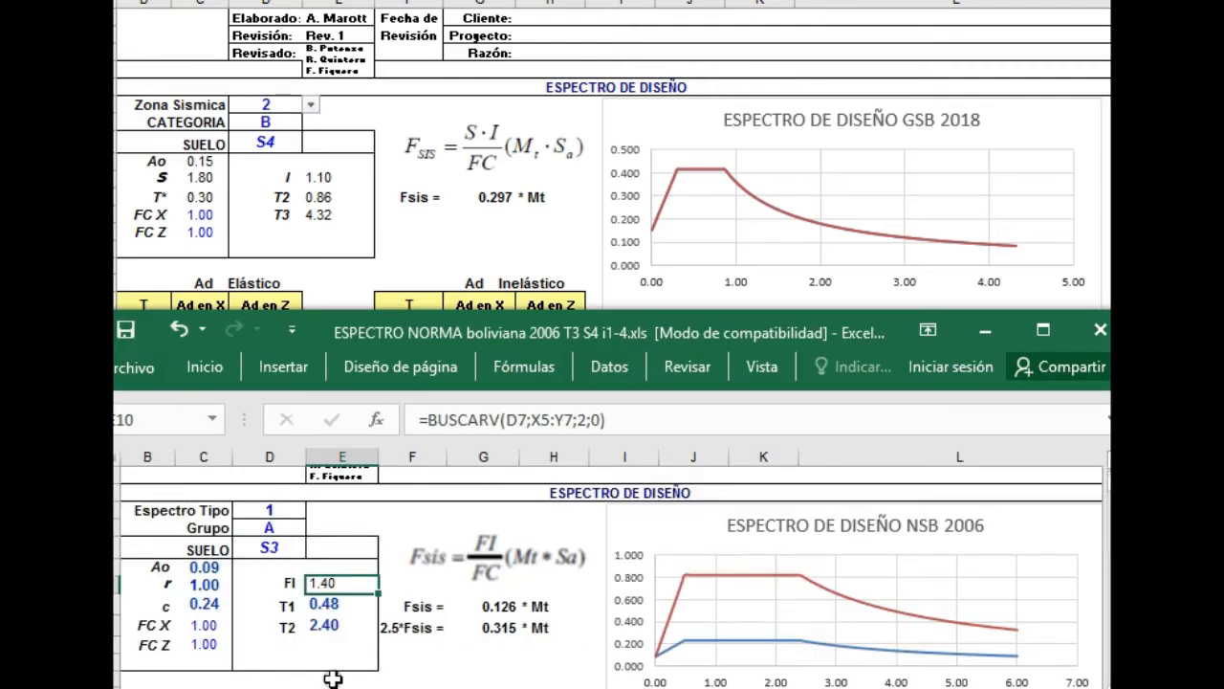
click(286, 516)
click(316, 511)
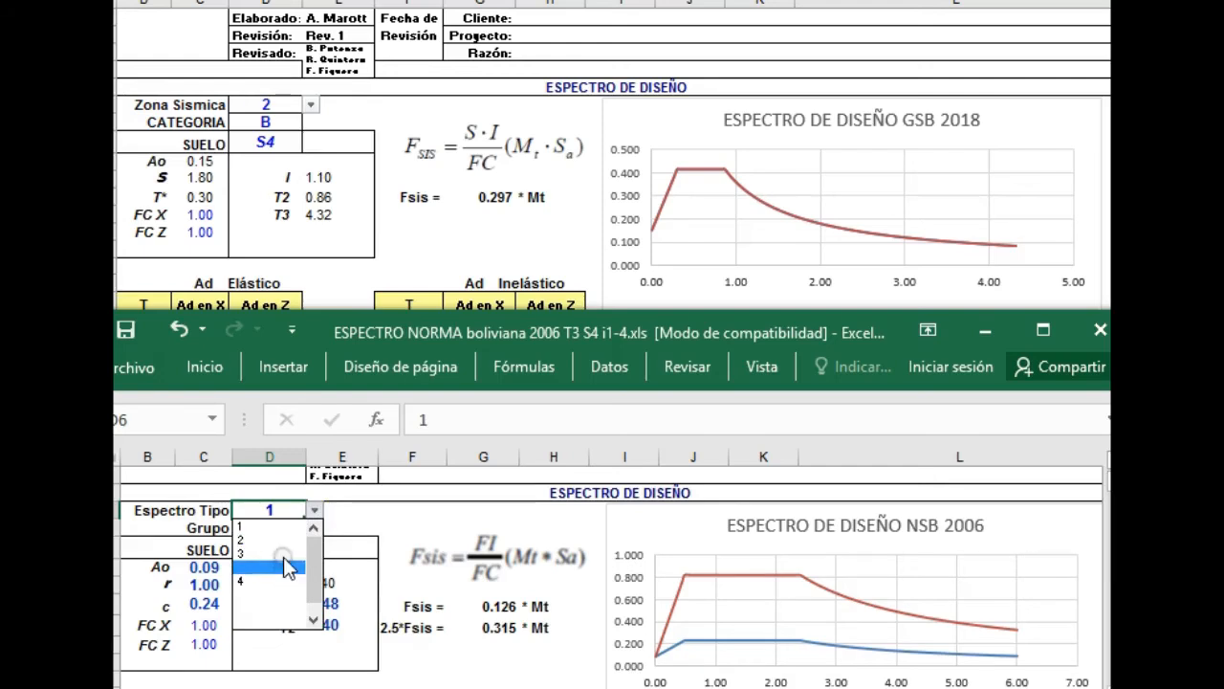
click(284, 555)
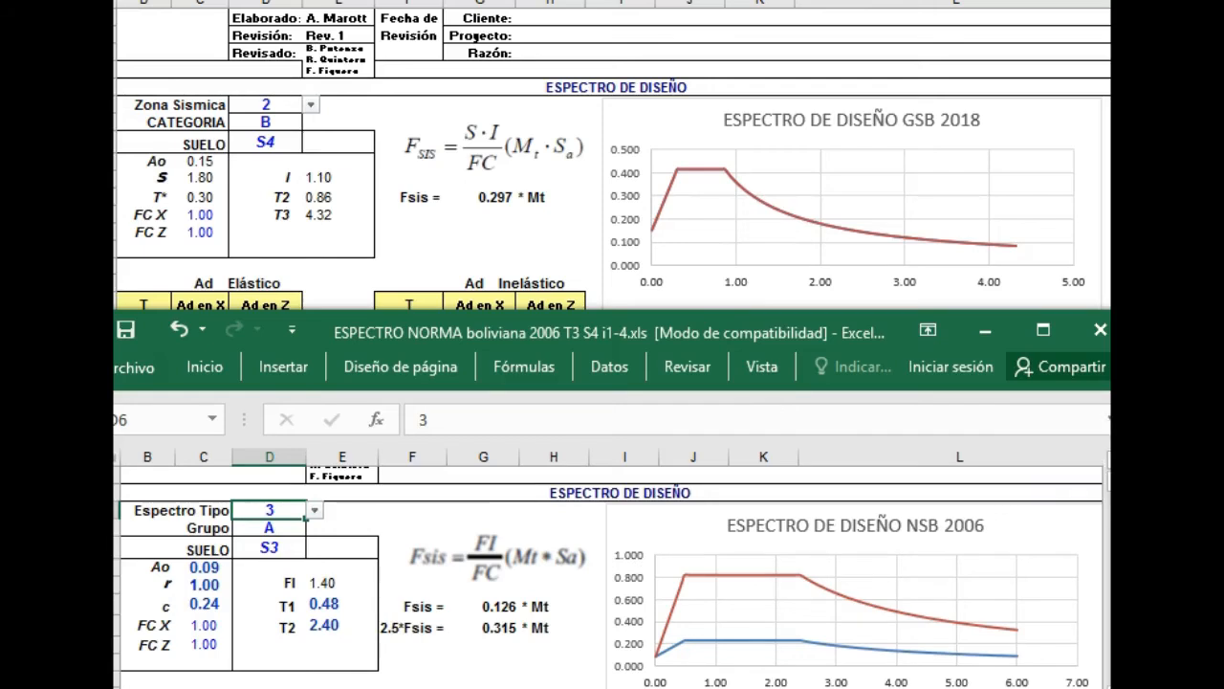
Rearrange the zoning map, classification tables and theoretical spectrum figure on the 2018 sheet so they no longer cover each other.
click(1107, 201)
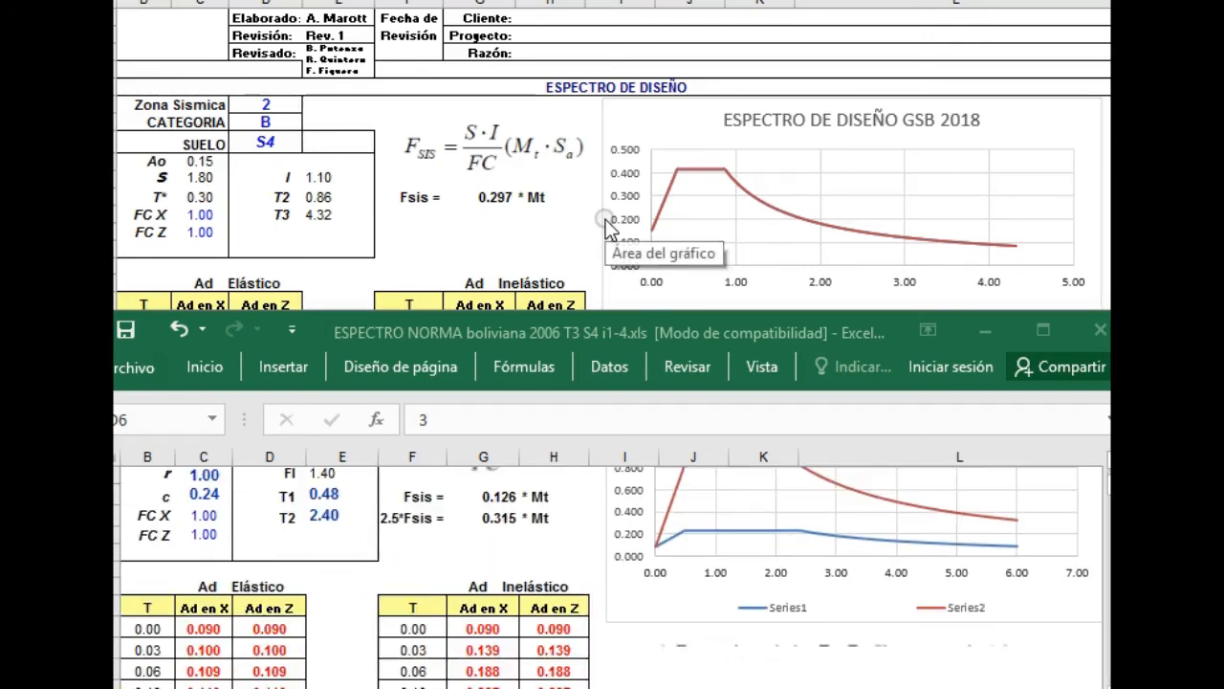
click(602, 219)
scroll(602, 219, down, 7)
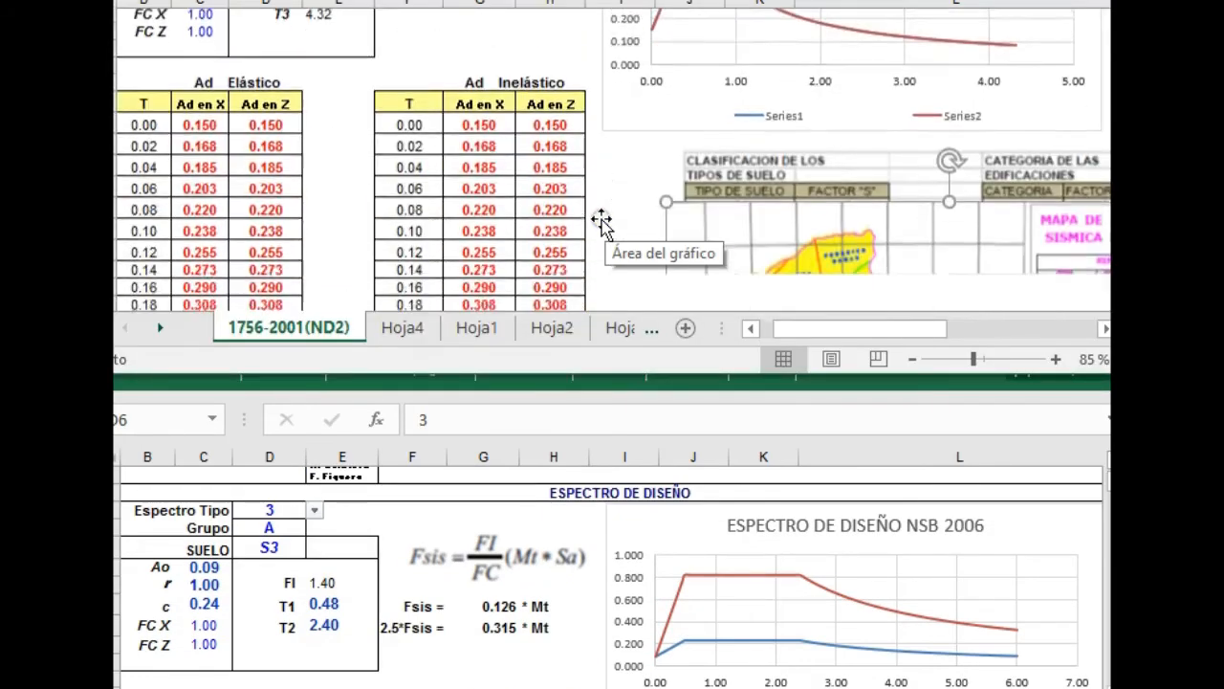
scroll(653, 146, up, 3)
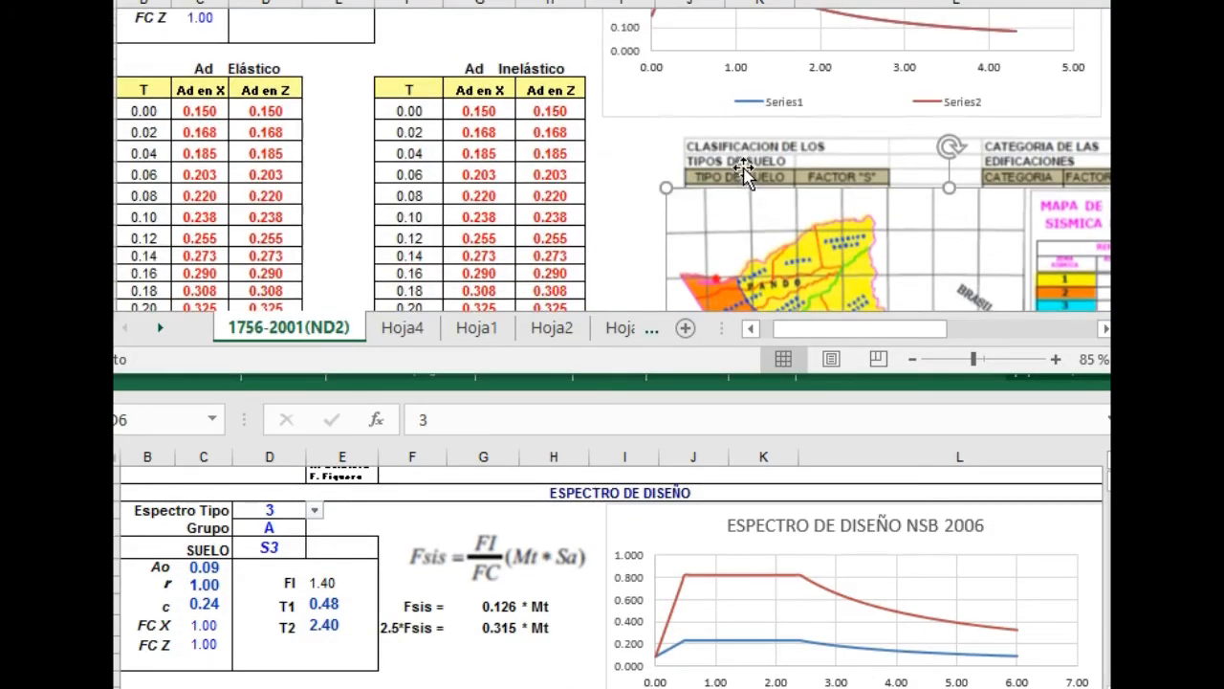
drag(806, 229, 1031, 264)
drag(781, 265, 765, 164)
scroll(768, 256, down, 1)
drag(768, 260, 275, 134)
scroll(398, 236, up, 1)
scroll(421, 216, down, 2)
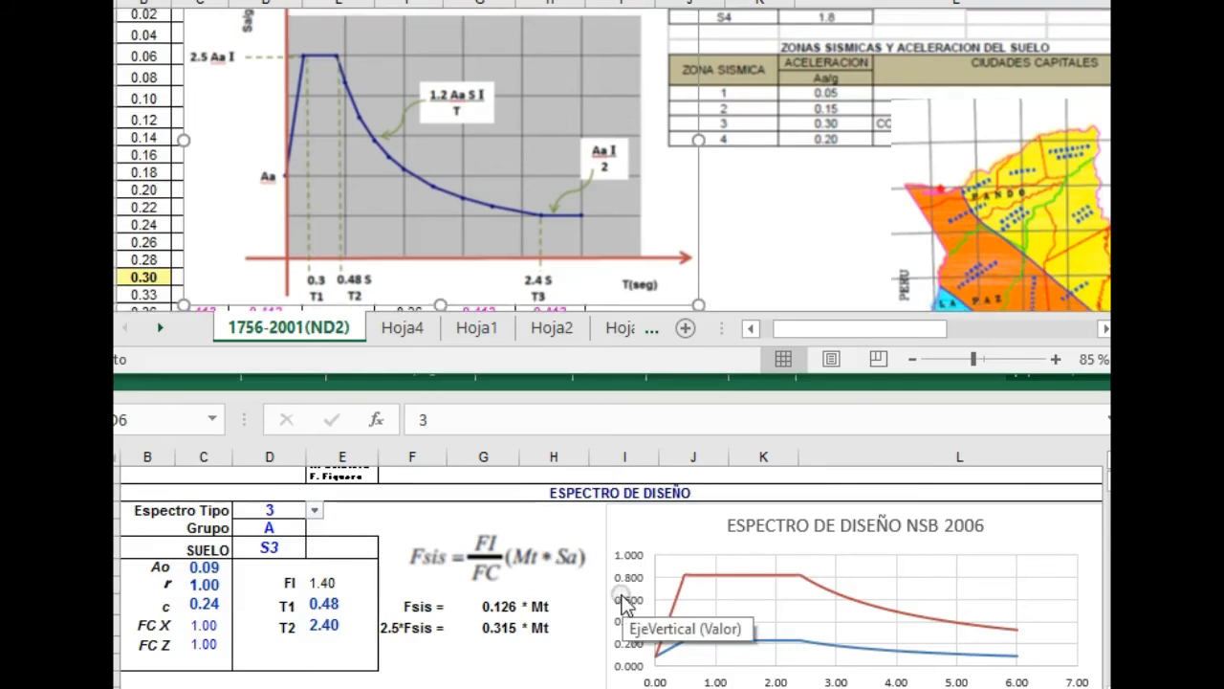
Check the 2006 spectrum sheet, then shift the soil, category and zone tables on the 2018 sheet below the spectrum chart.
click(541, 605)
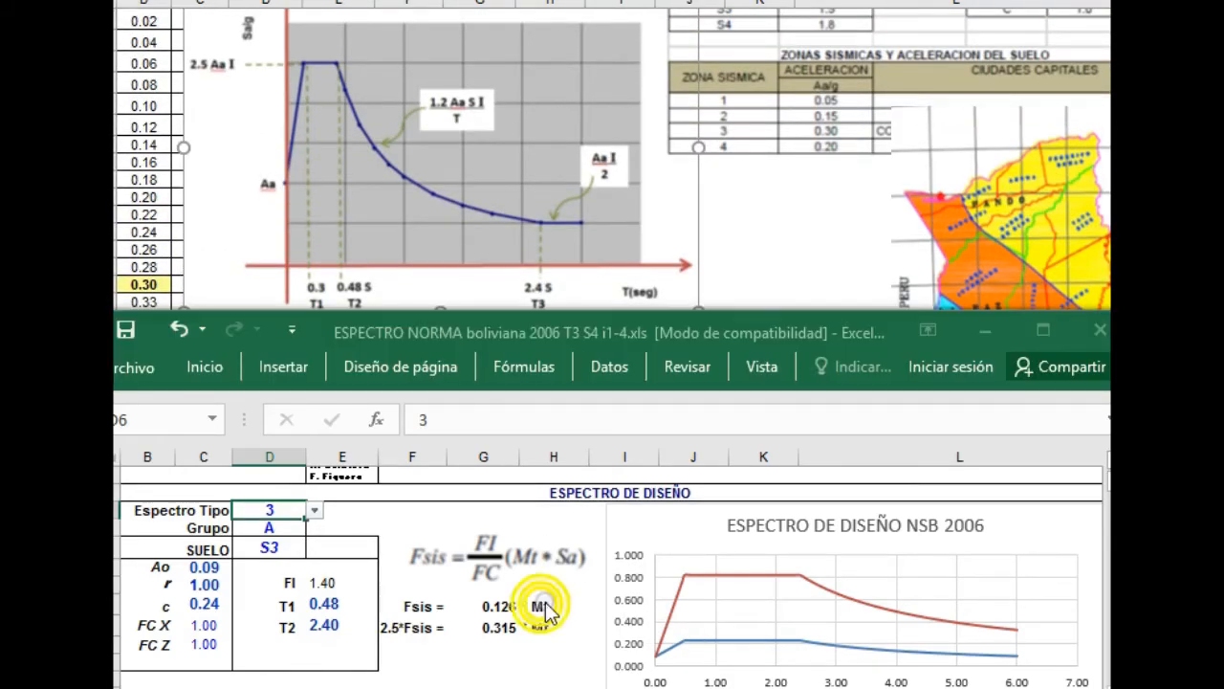
scroll(869, 572, down, 2)
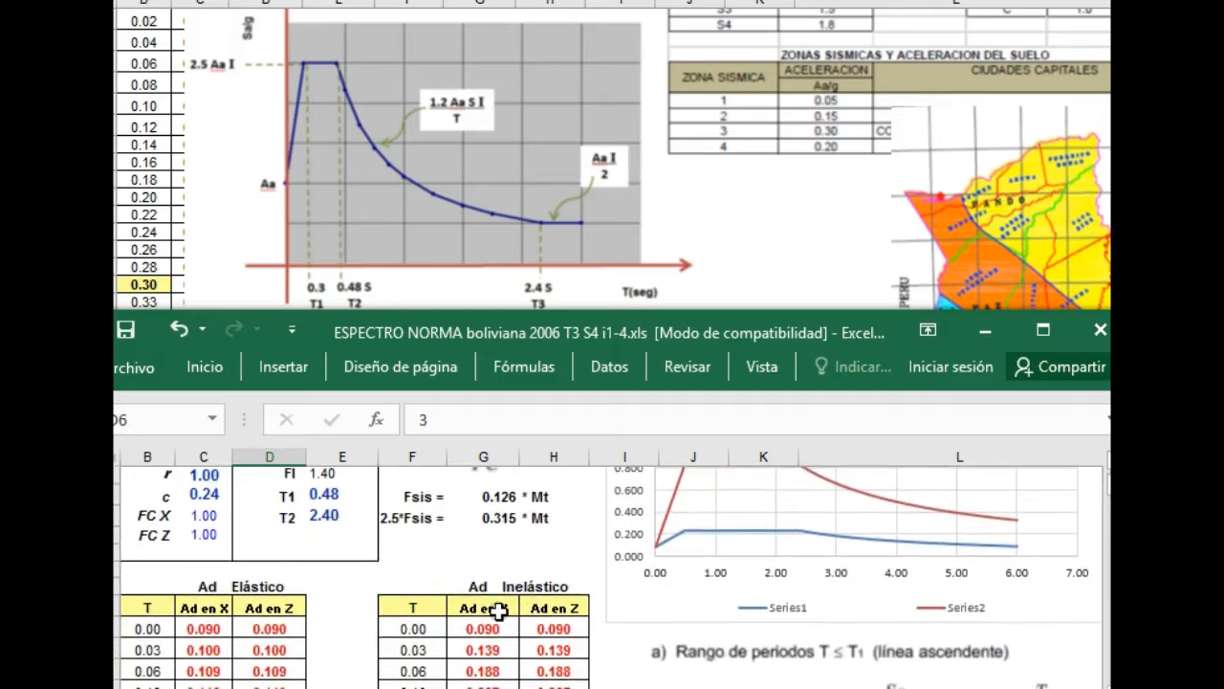
scroll(765, 564, up, 1)
scroll(727, 574, up, 3)
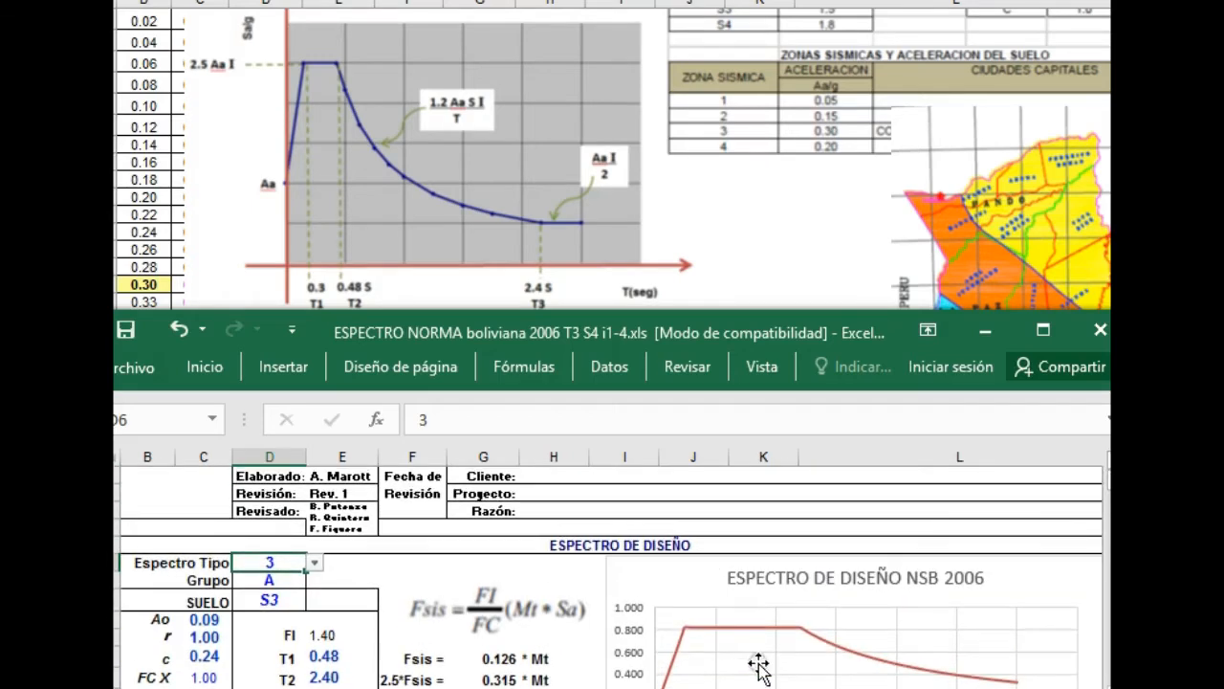
click(821, 294)
scroll(803, 230, up, 5)
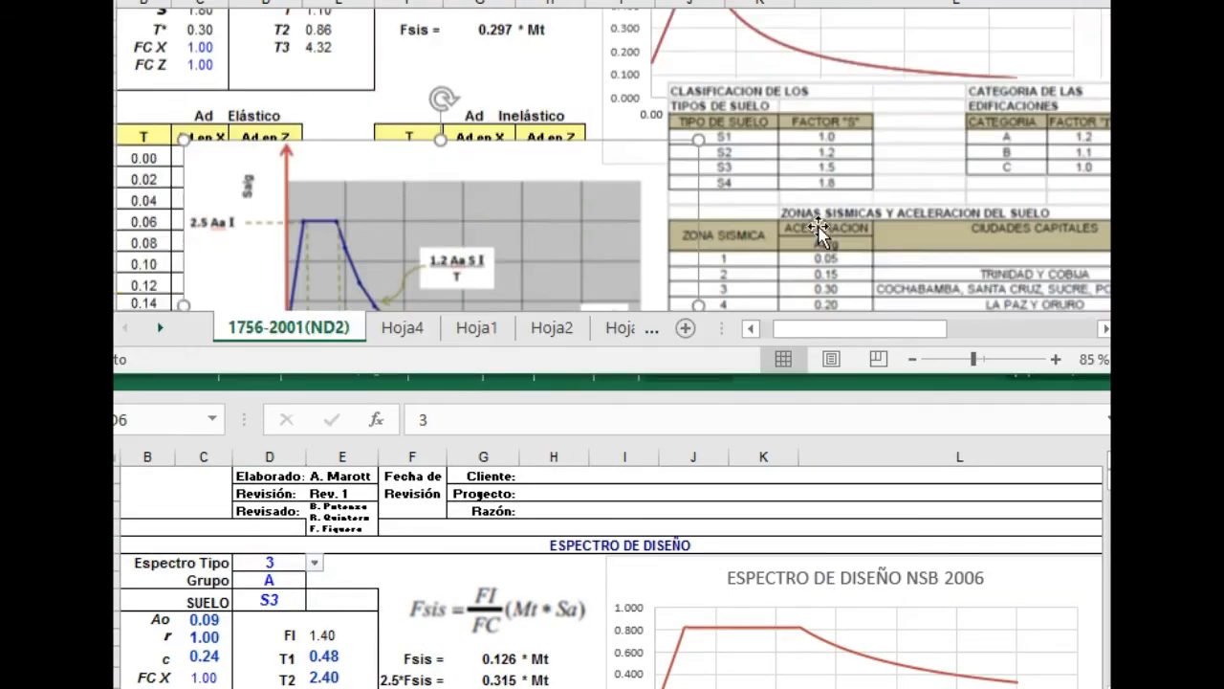
scroll(811, 241, down, 1)
drag(811, 238, 874, 286)
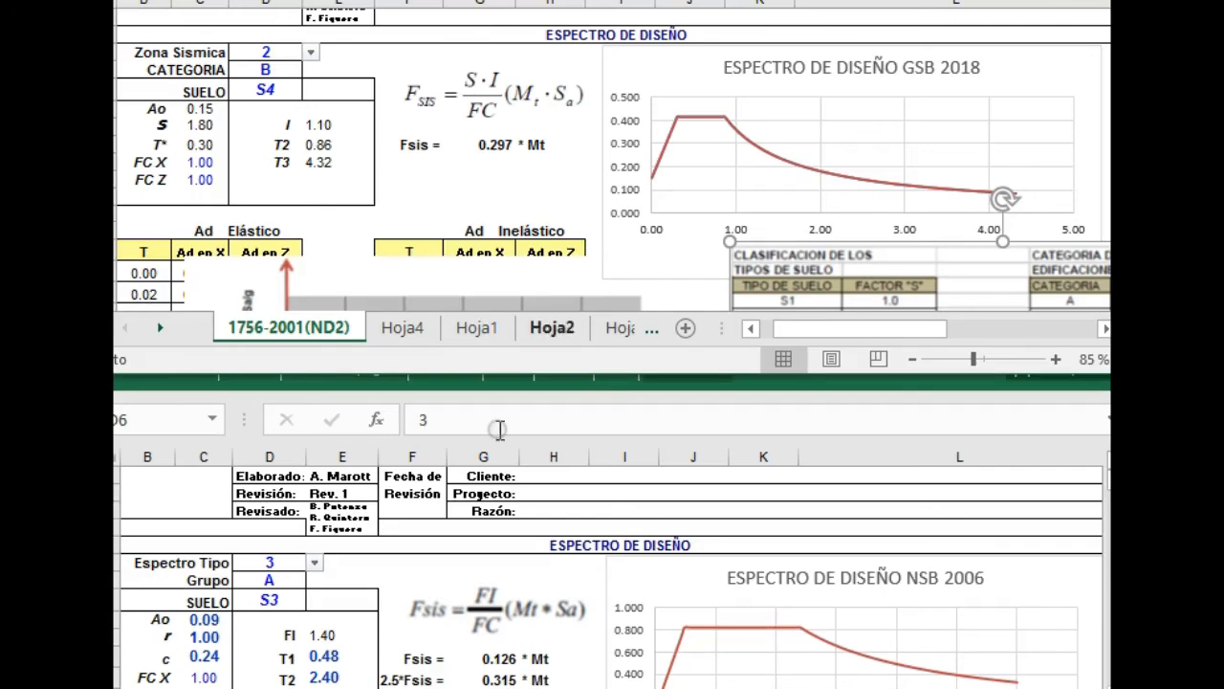
scroll(493, 599, down, 2)
scroll(493, 598, up, 1)
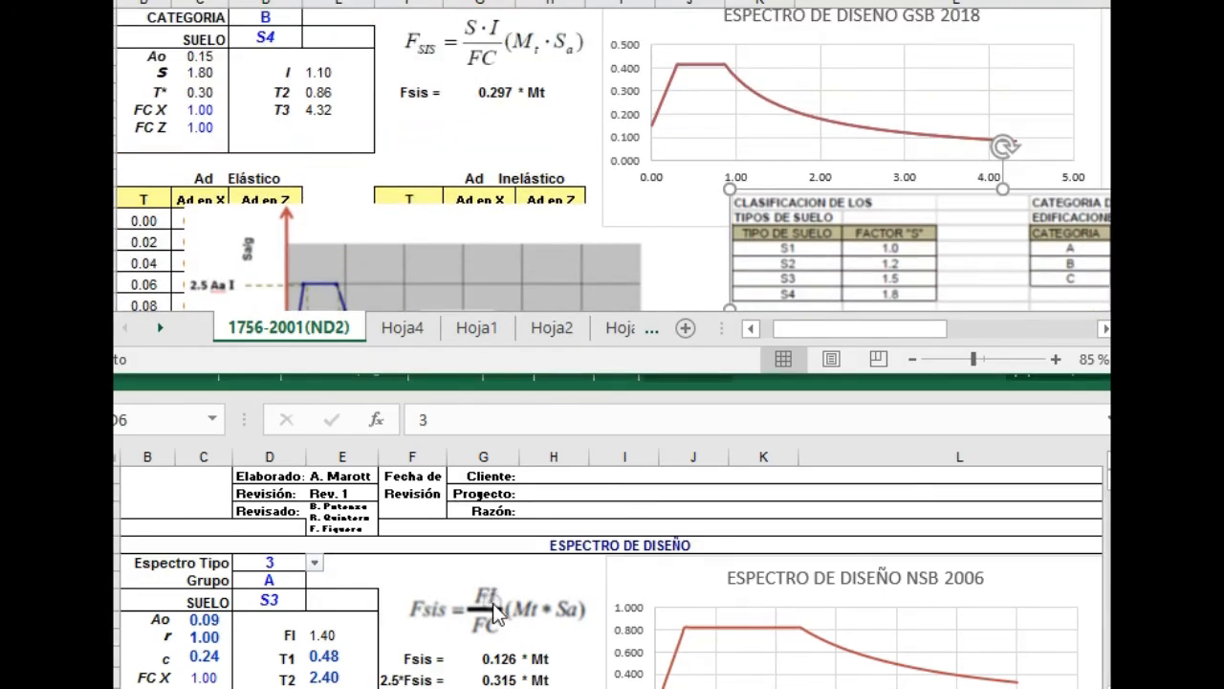
Examine the 2006 sheet's seismic force coefficients and NSB 2006 design spectrum curves against the 2018 spectrum.
click(507, 652)
scroll(510, 636, down, 1)
scroll(509, 636, down, 2)
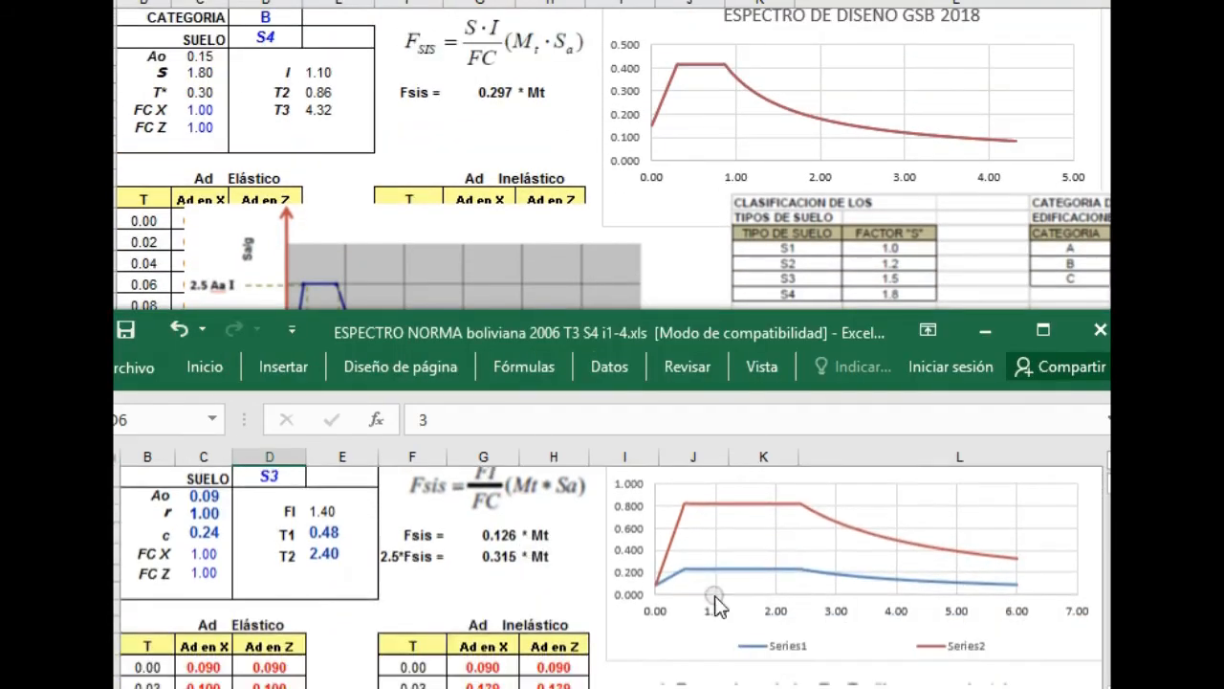
scroll(717, 588, up, 2)
scroll(545, 620, down, 1)
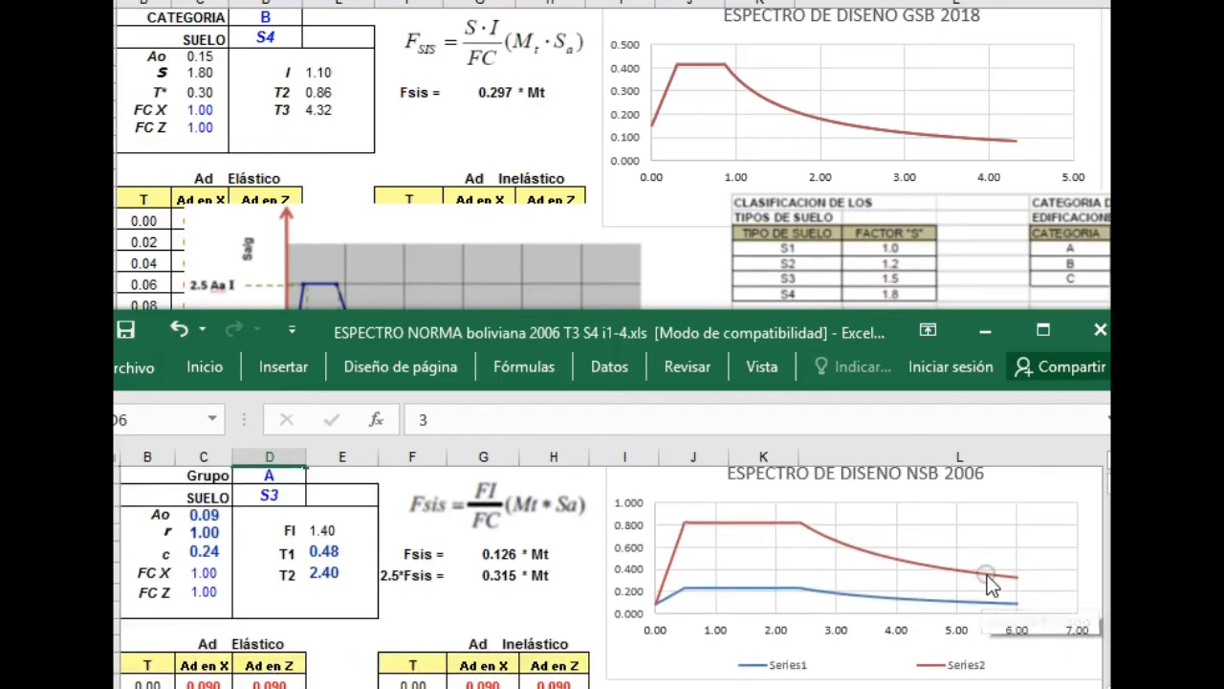
mouse_move(990, 583)
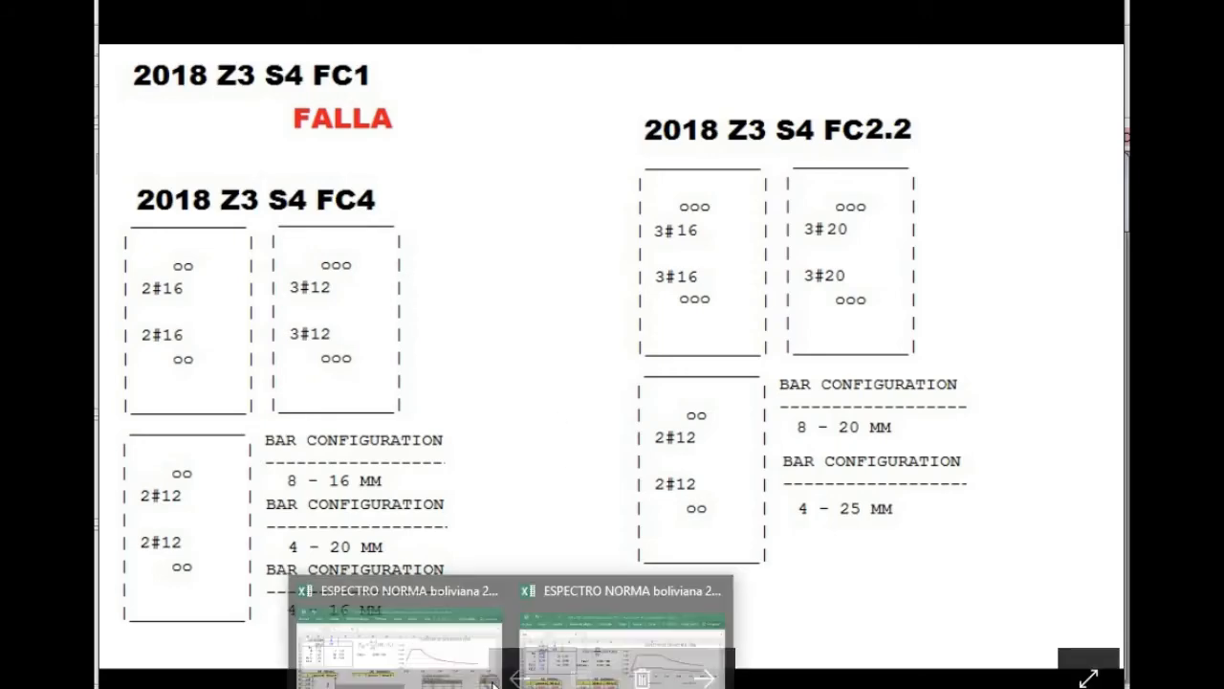
Bring up the 2018 spectrum workbook and enlarge its window to show the spectrum, tables and zoning map together.
click(443, 637)
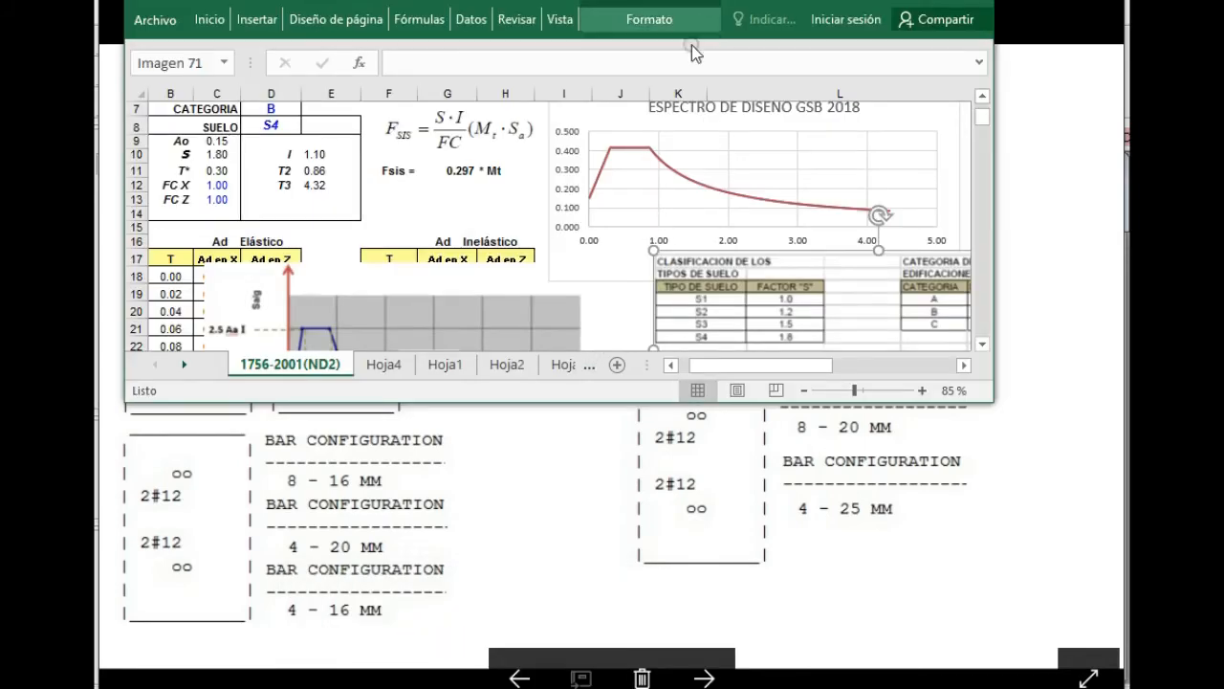
drag(643, 406, 675, 688)
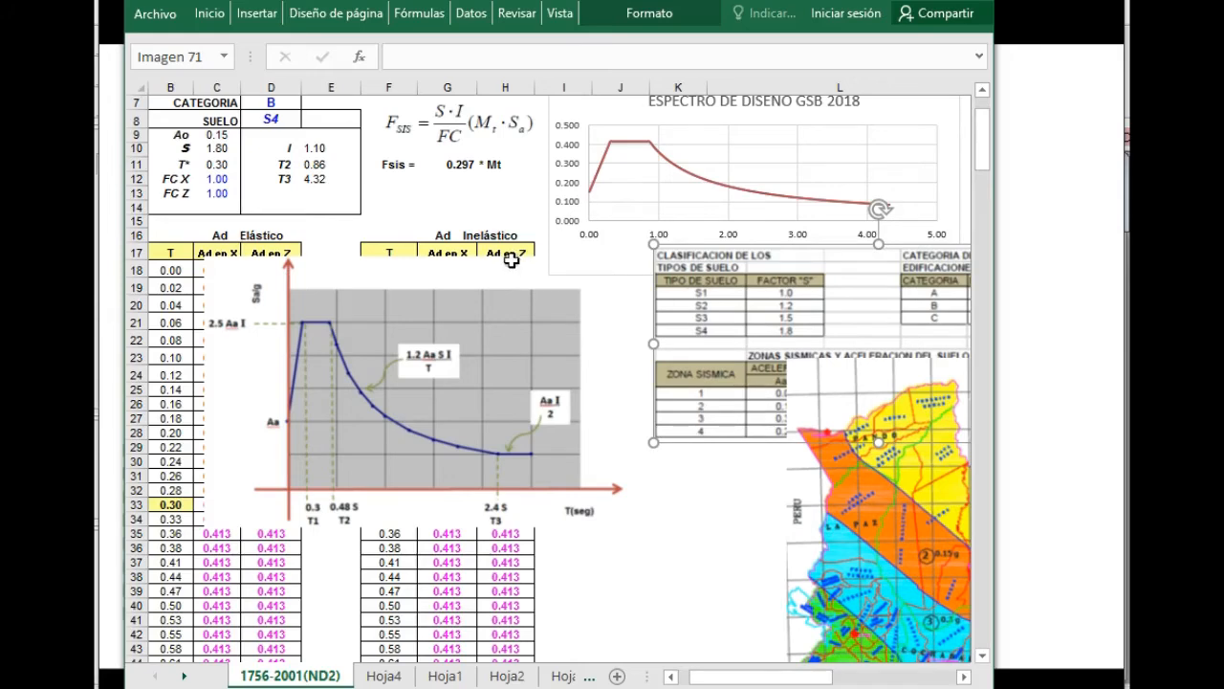
scroll(522, 257, up, 1)
Review the 2018 Z3 S4 reinforcement images for FC1, FC4 and FC2.2 in the photo viewer, alongside the STAAD.Pro tank model.
click(1045, 132)
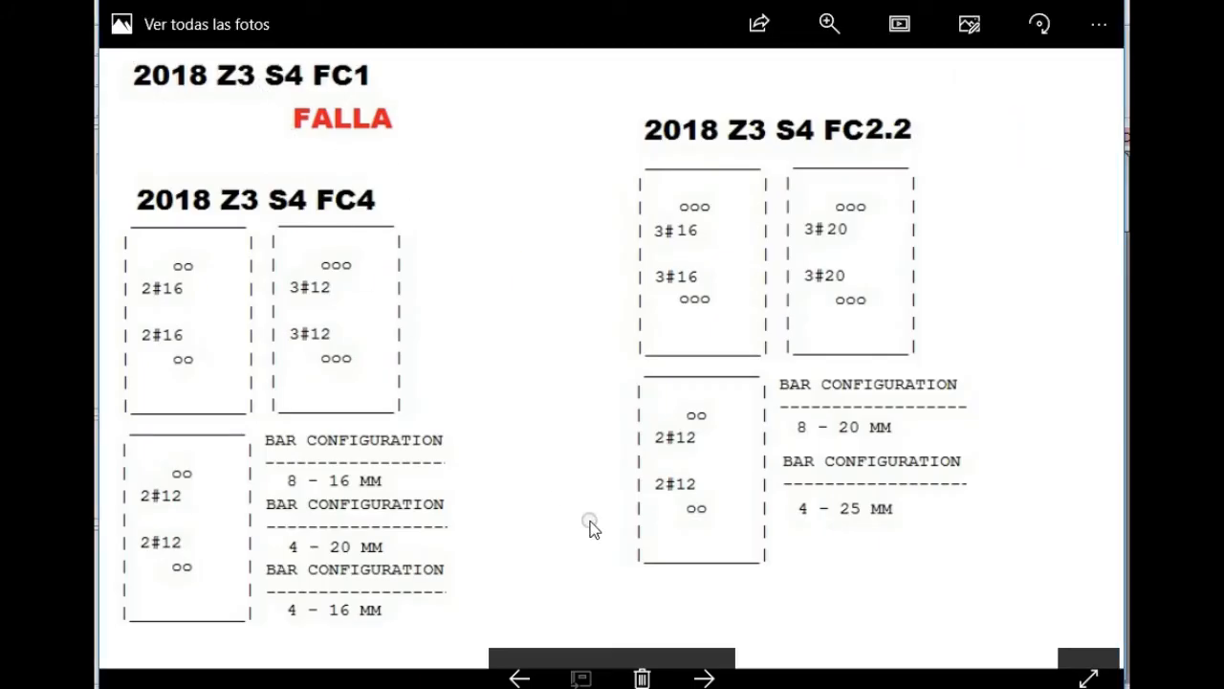
click(705, 677)
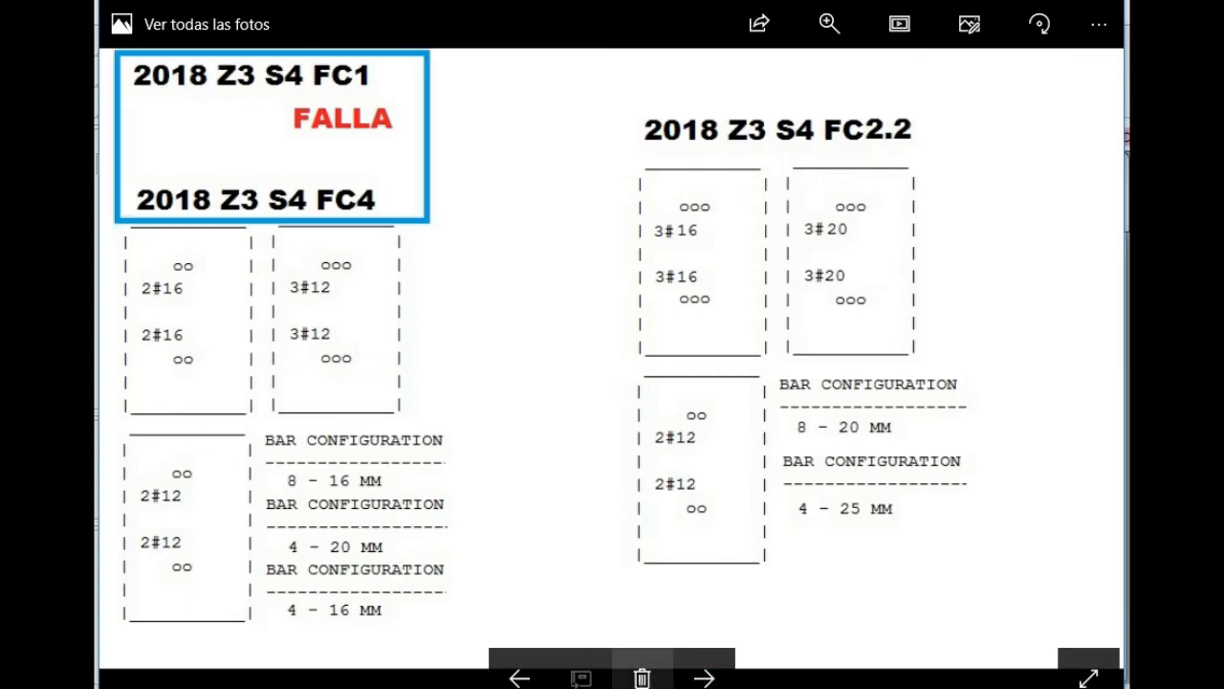
key(alt+Tab)
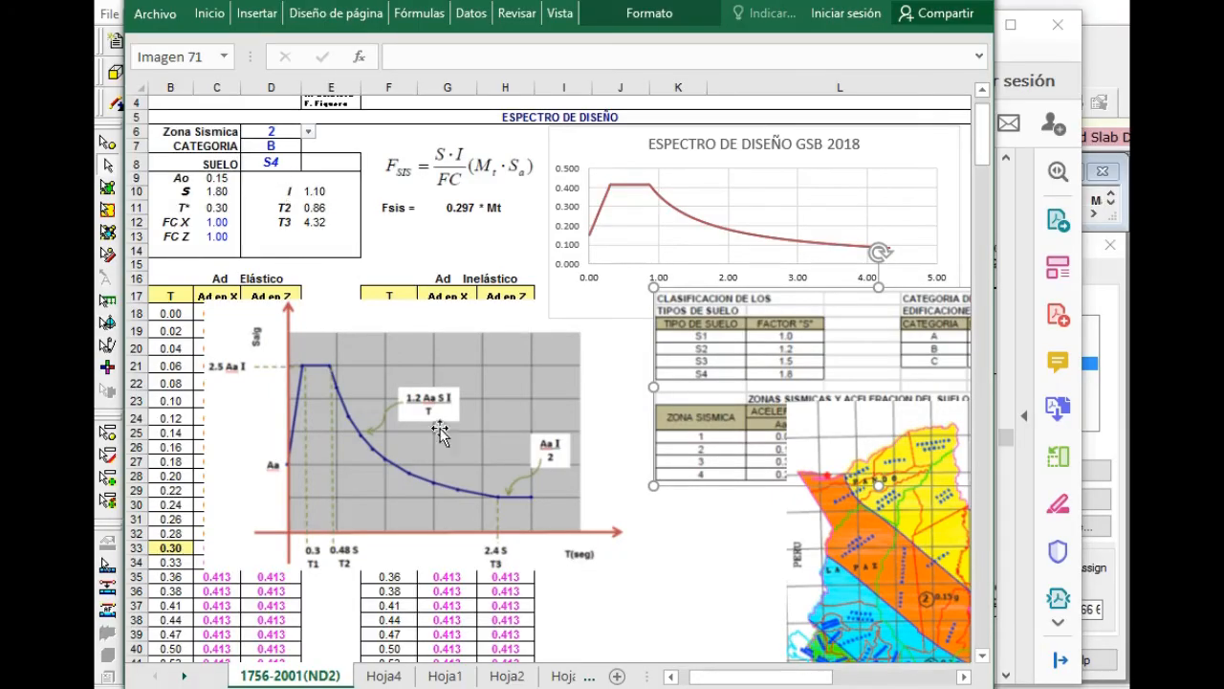
key(alt+Tab)
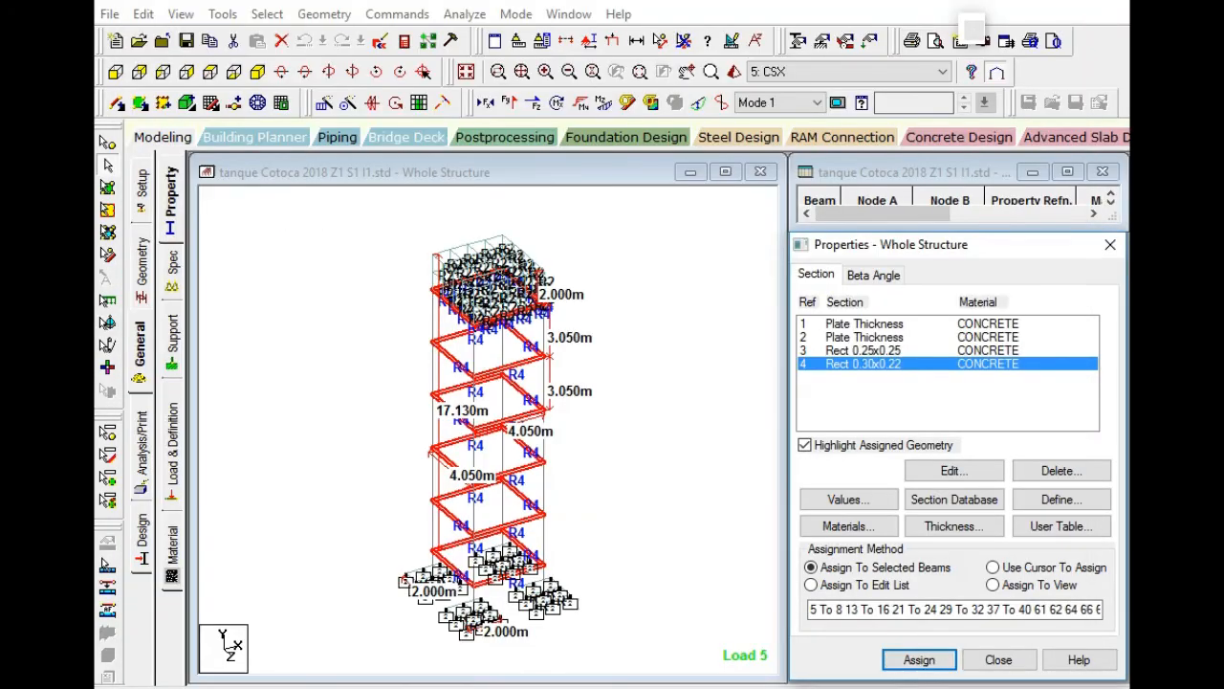
key(alt+Tab)
key(alt+Tab)
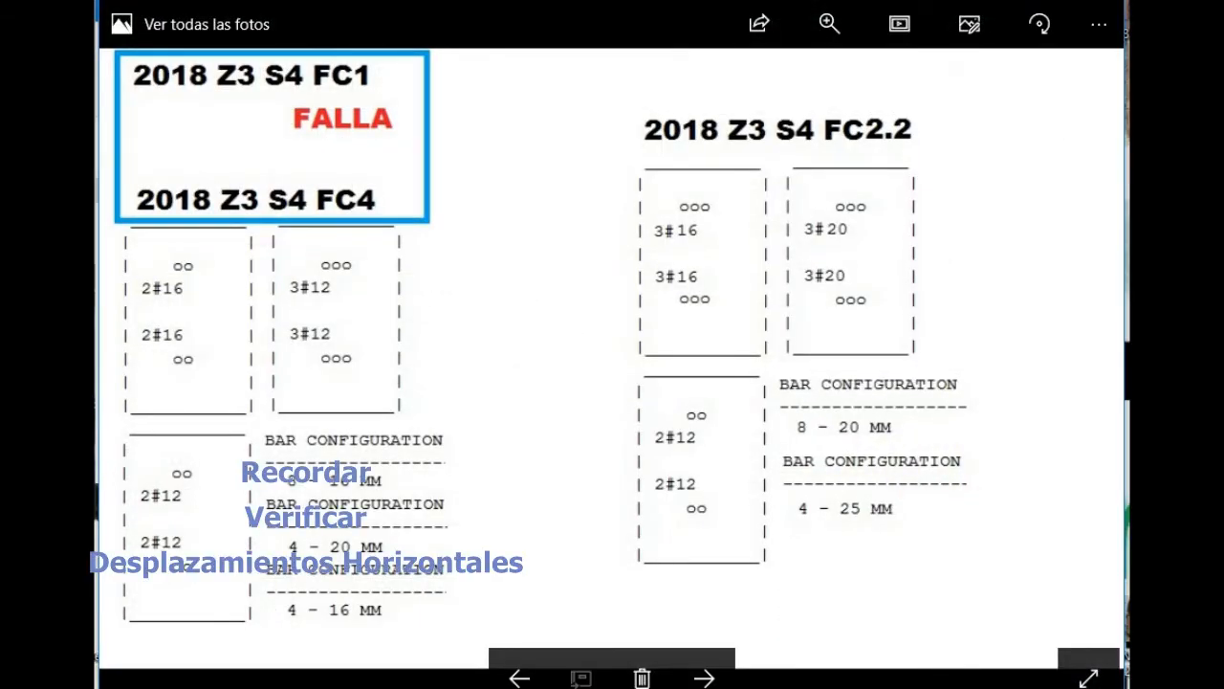
Switch to the 2018 spectrum workbook and set its seismic zone to 3.
key(alt+Tab)
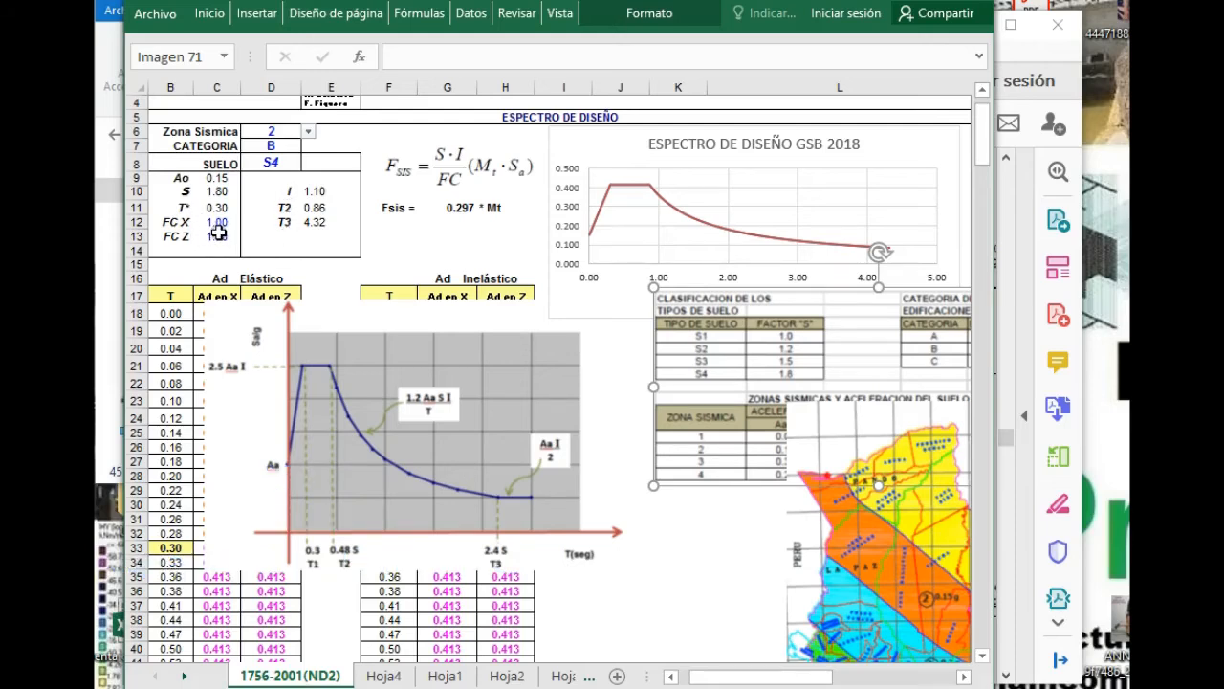
click(307, 132)
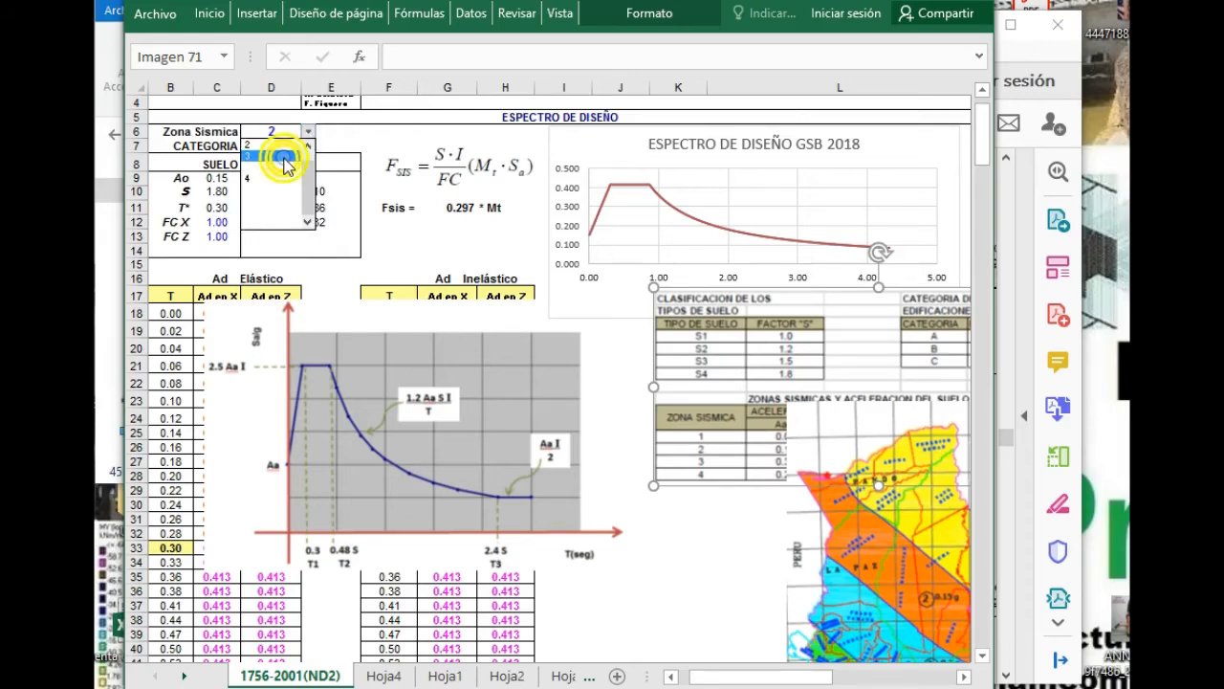
click(284, 158)
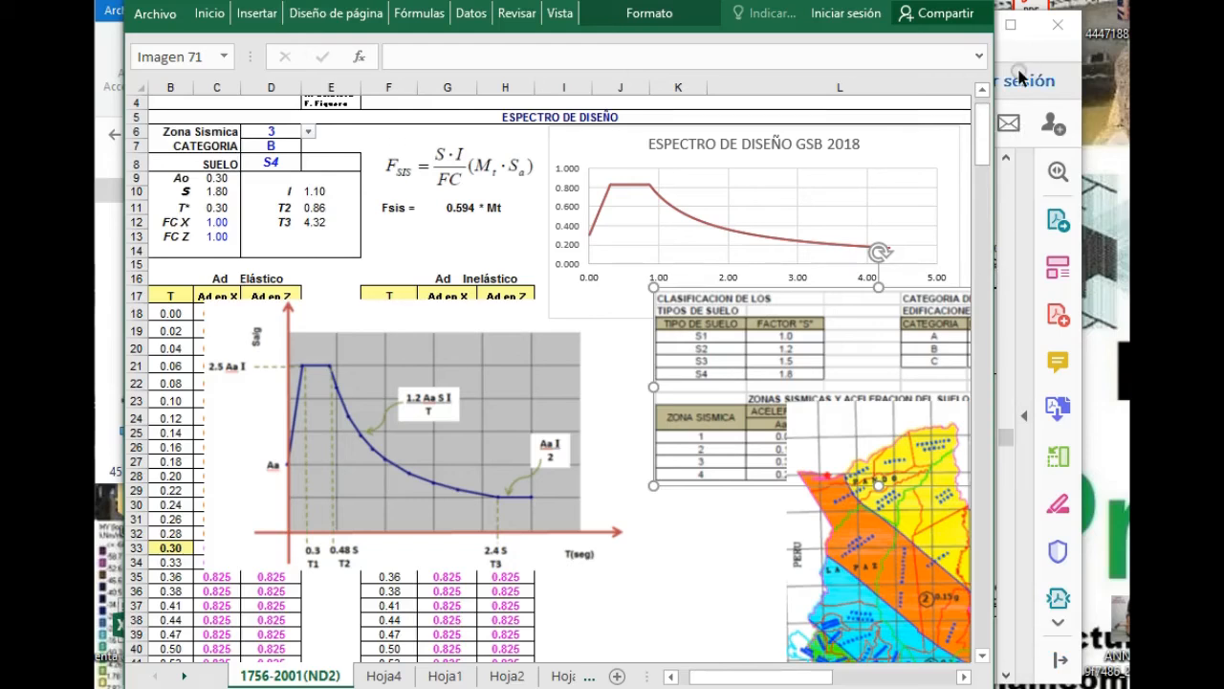
Check the reinforcement image, then set the FC X factor of the 2018 design spectrum to 4.
key(alt+Tab)
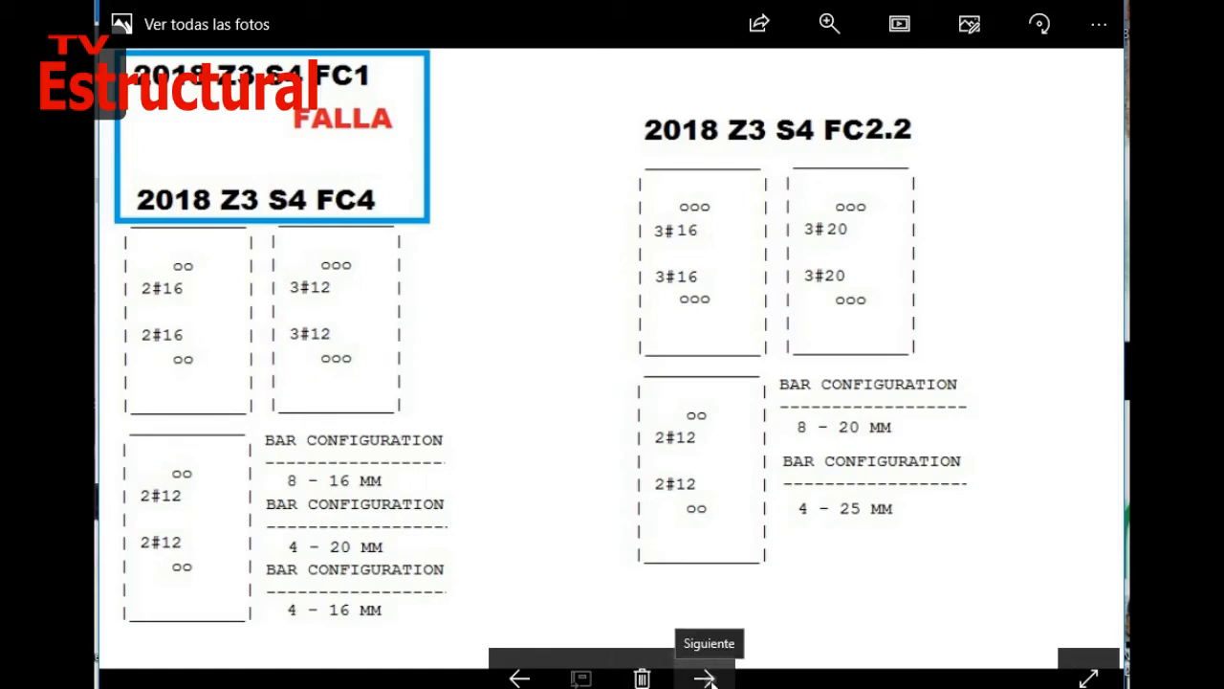
click(511, 687)
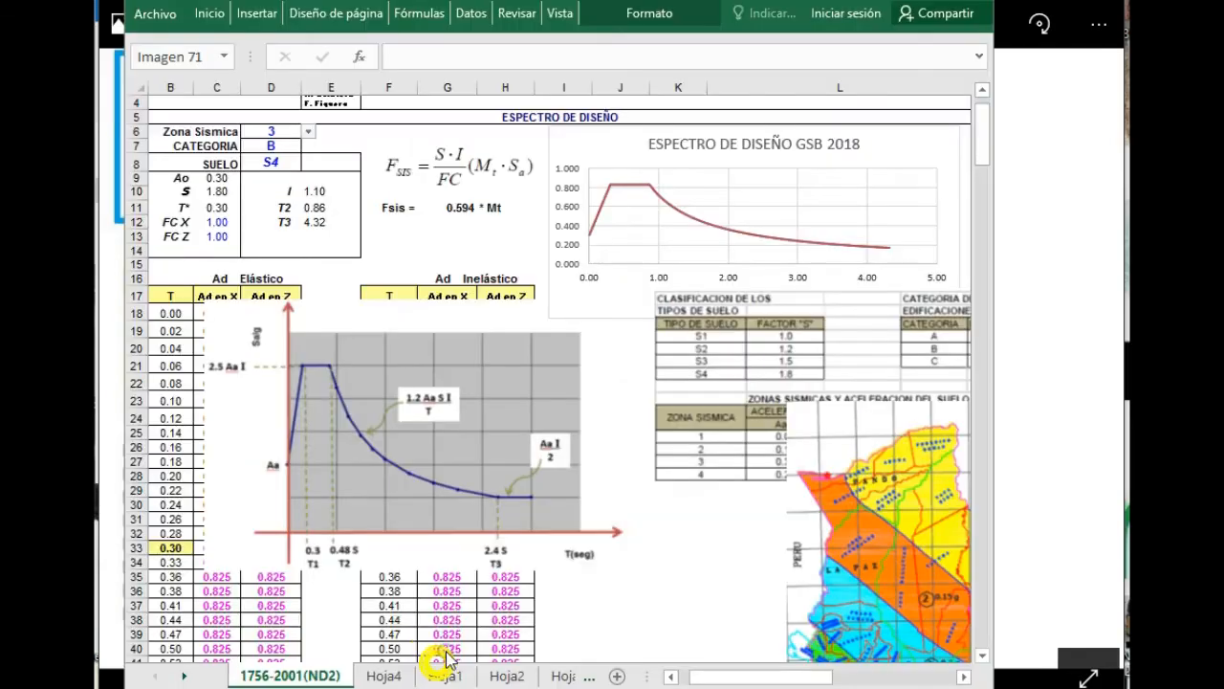
click(411, 639)
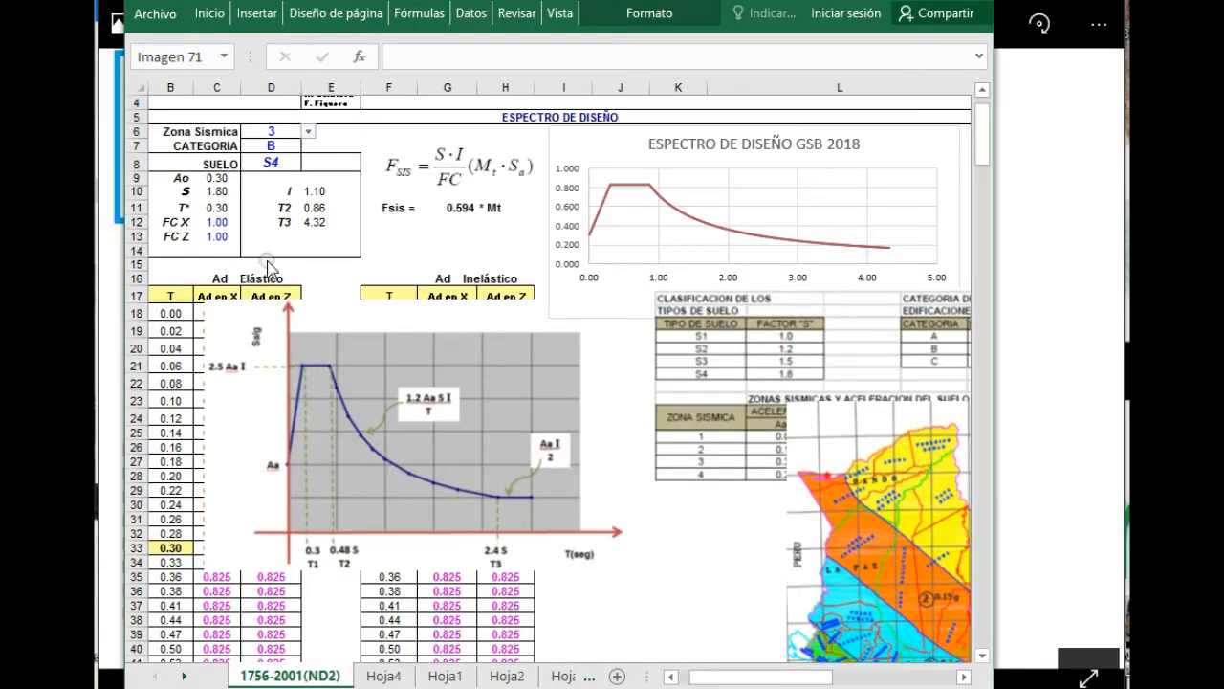
click(217, 222)
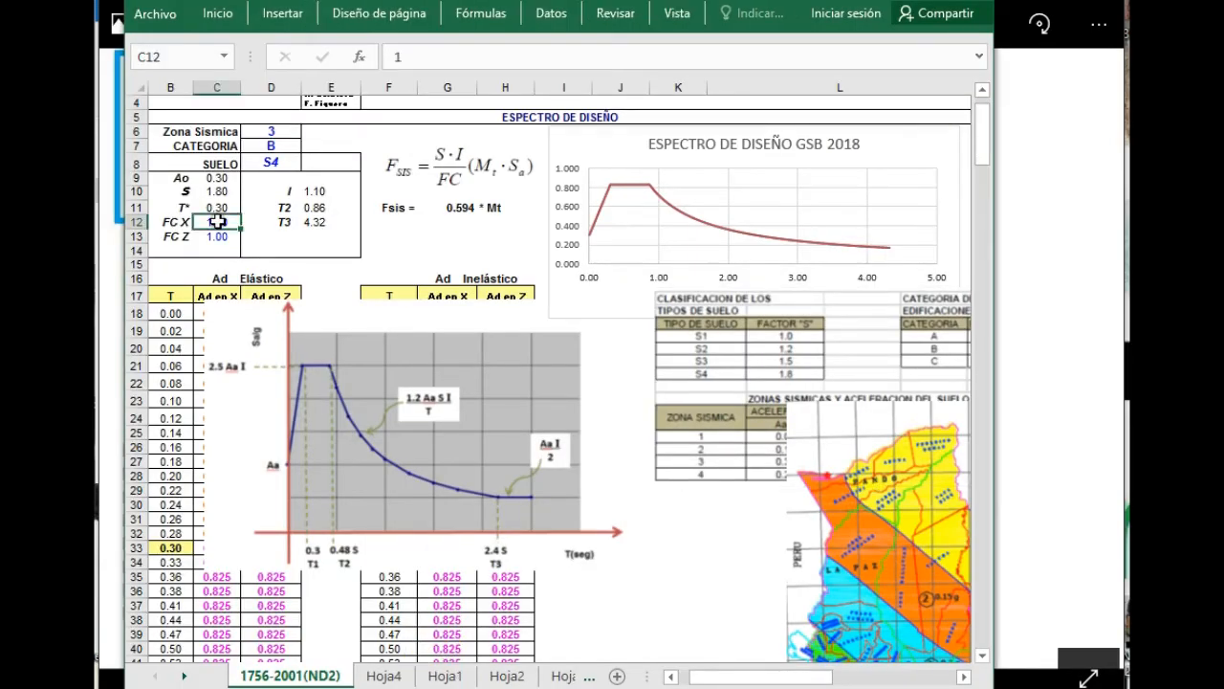
text(4)
key(Return)
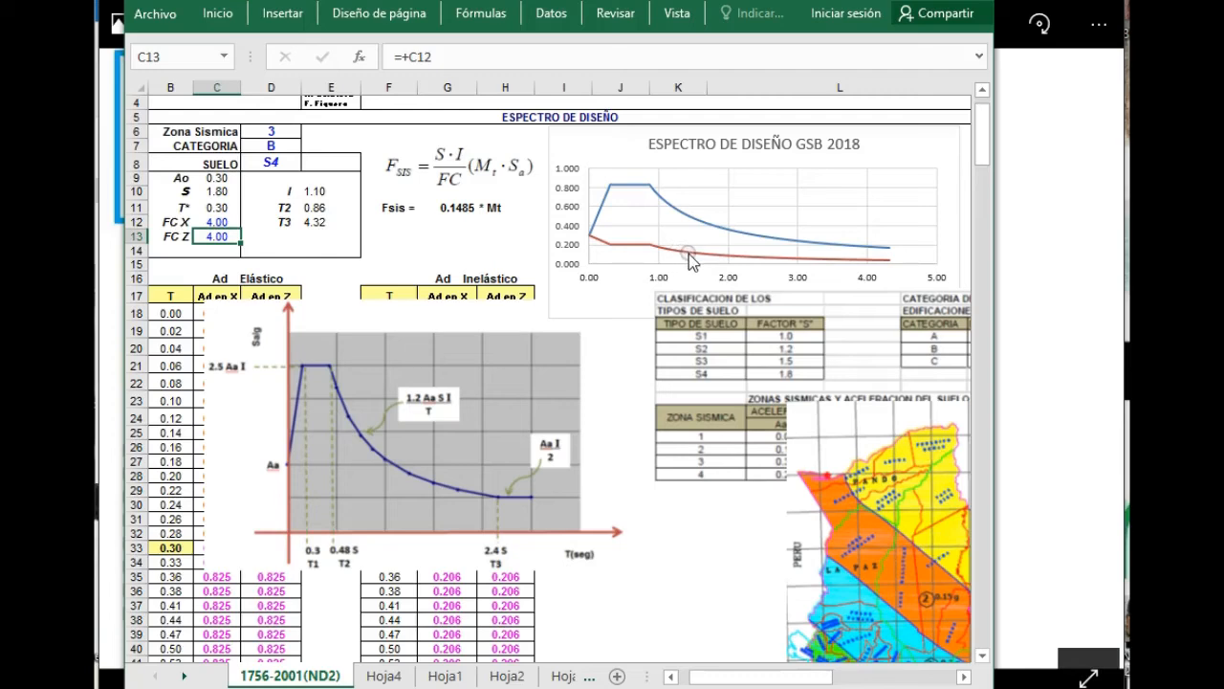
Look at the Z3 S4 reinforcement image again, then set the FC X factor of the 2018 design spectrum to 2.2.
mouse_move(849, 267)
click(1035, 203)
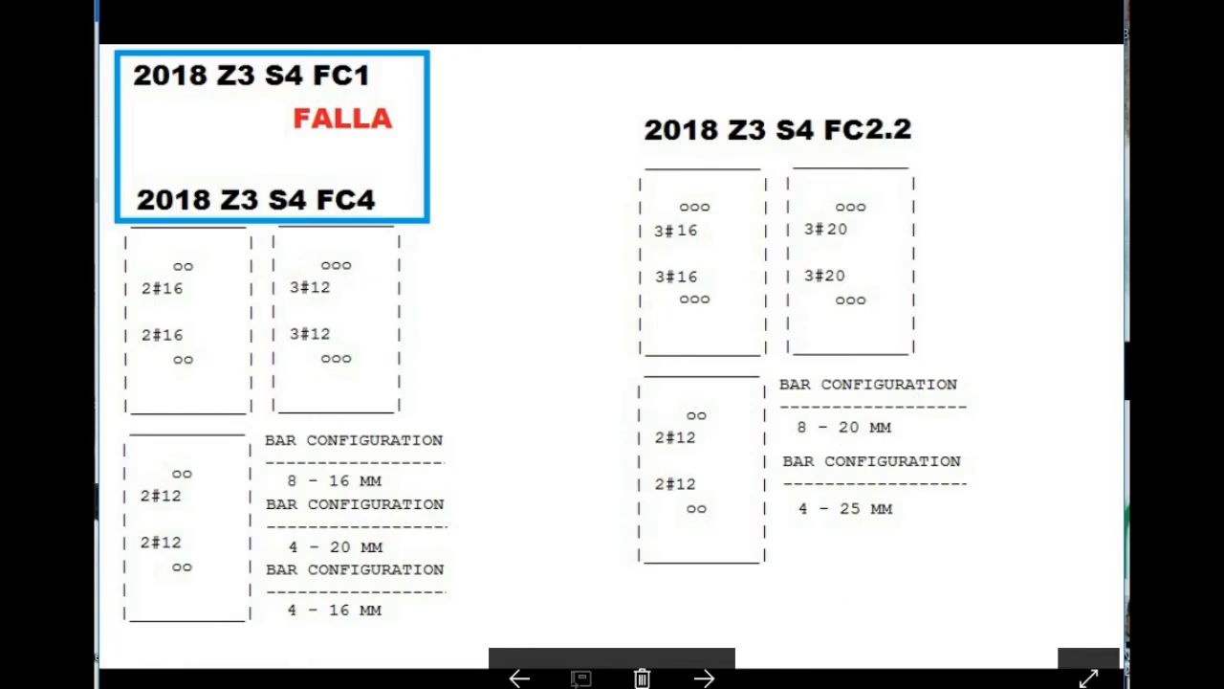
mouse_move(511, 684)
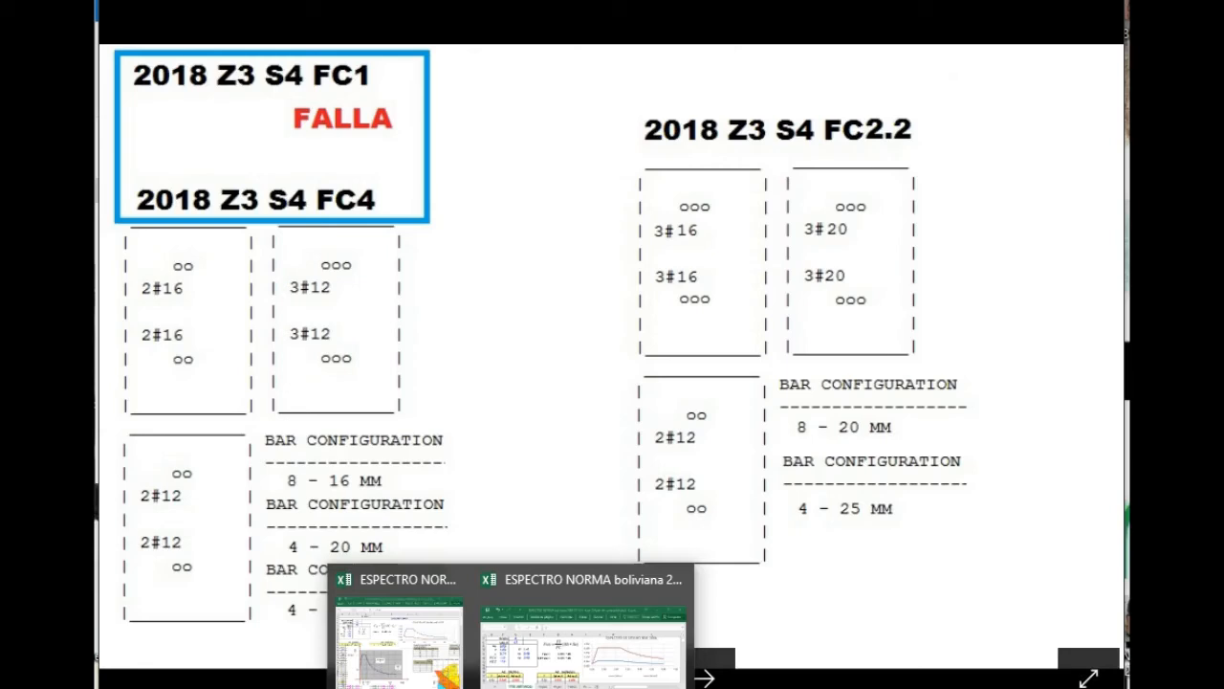
click(563, 654)
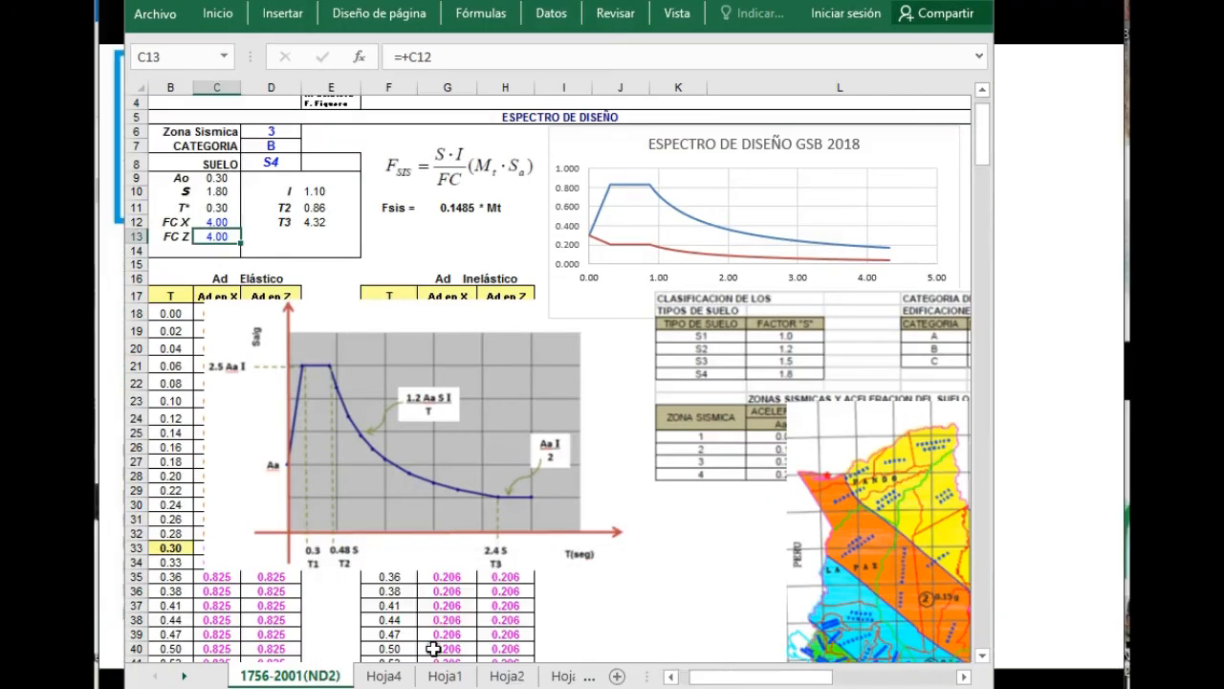
click(217, 223)
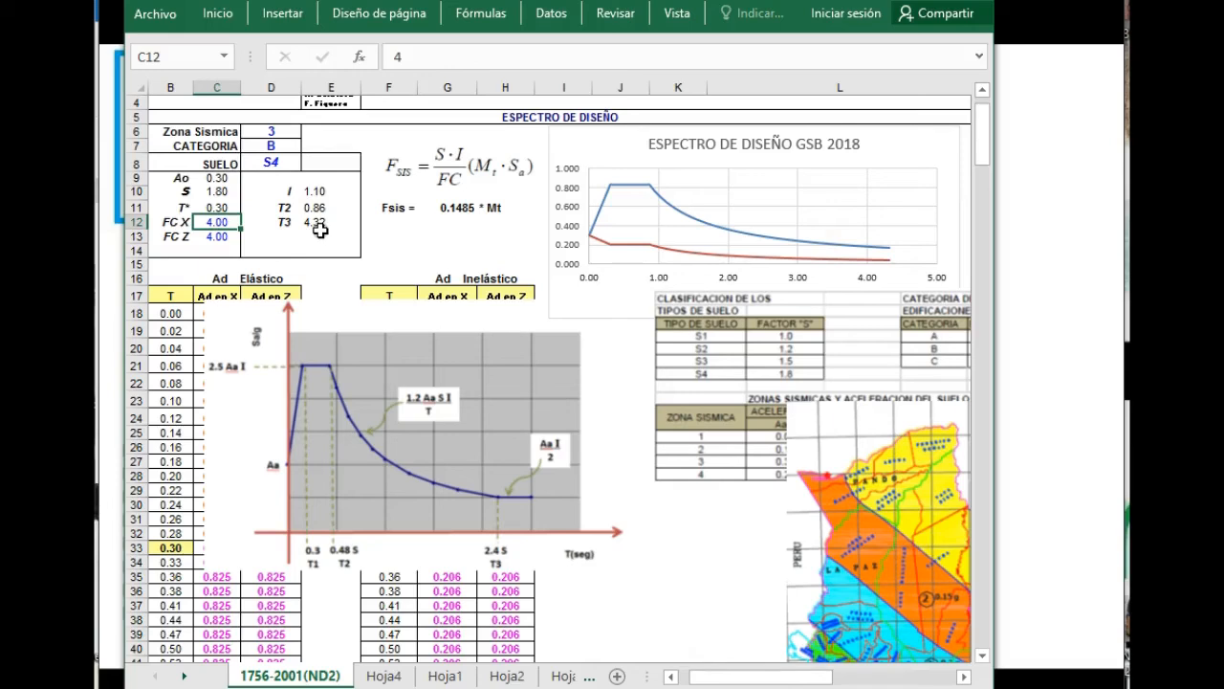
text(2.2)
key(Return)
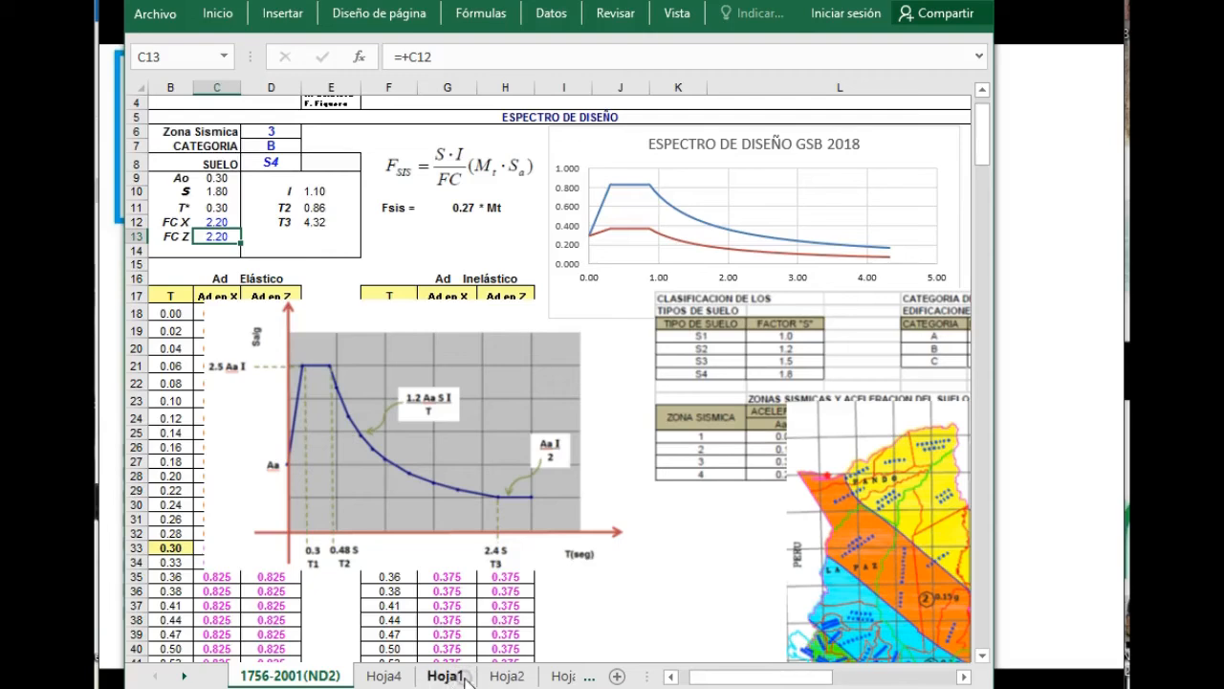
Examine the R coefficients for the structural systems in UBC 1997 Table 16-N on sheet Hoja2.
click(507, 677)
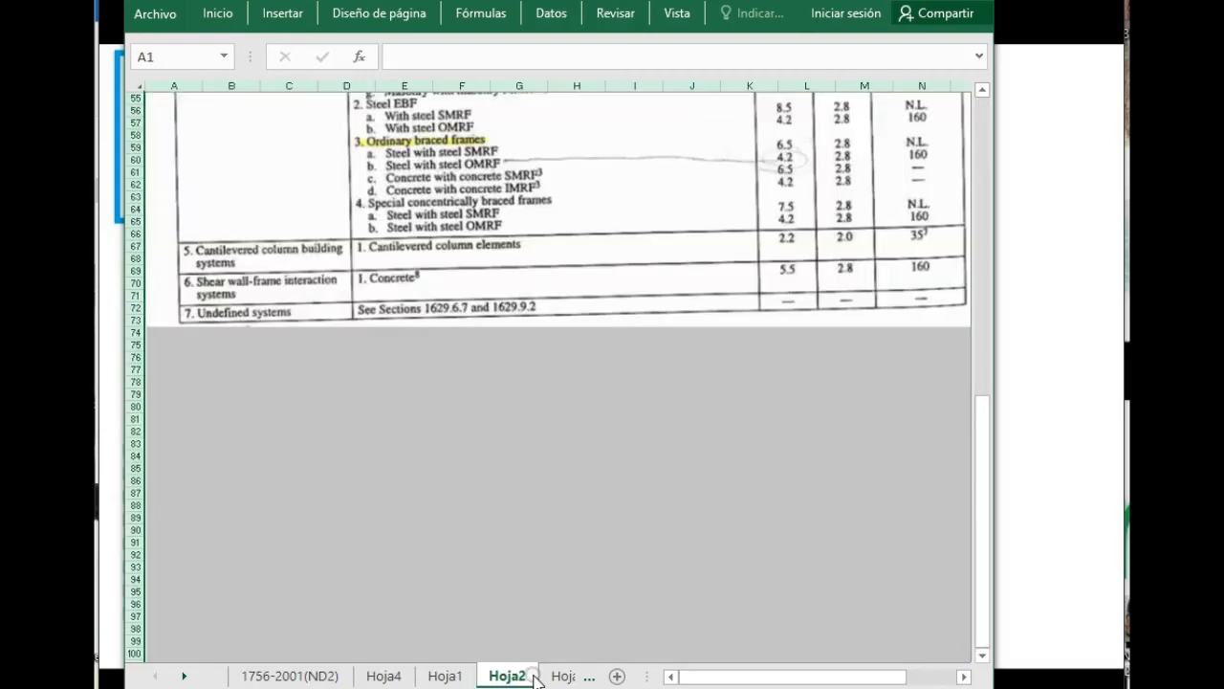
scroll(559, 531, up, 11)
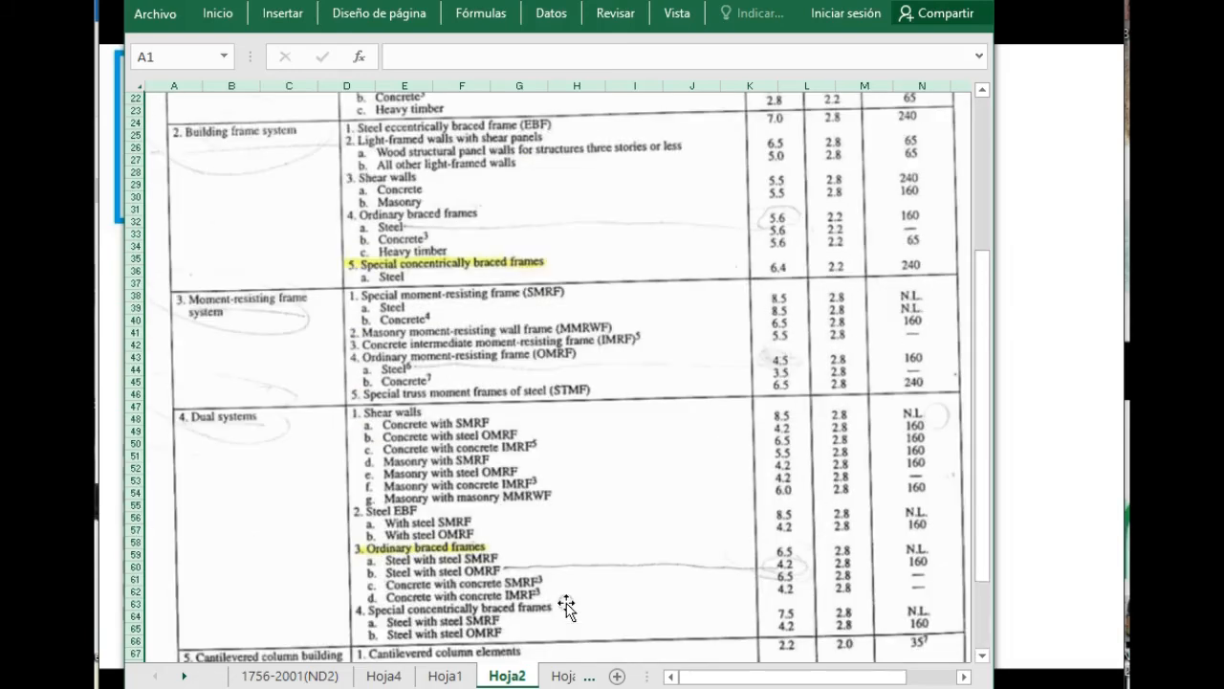
scroll(567, 605, up, 3)
scroll(567, 606, up, 4)
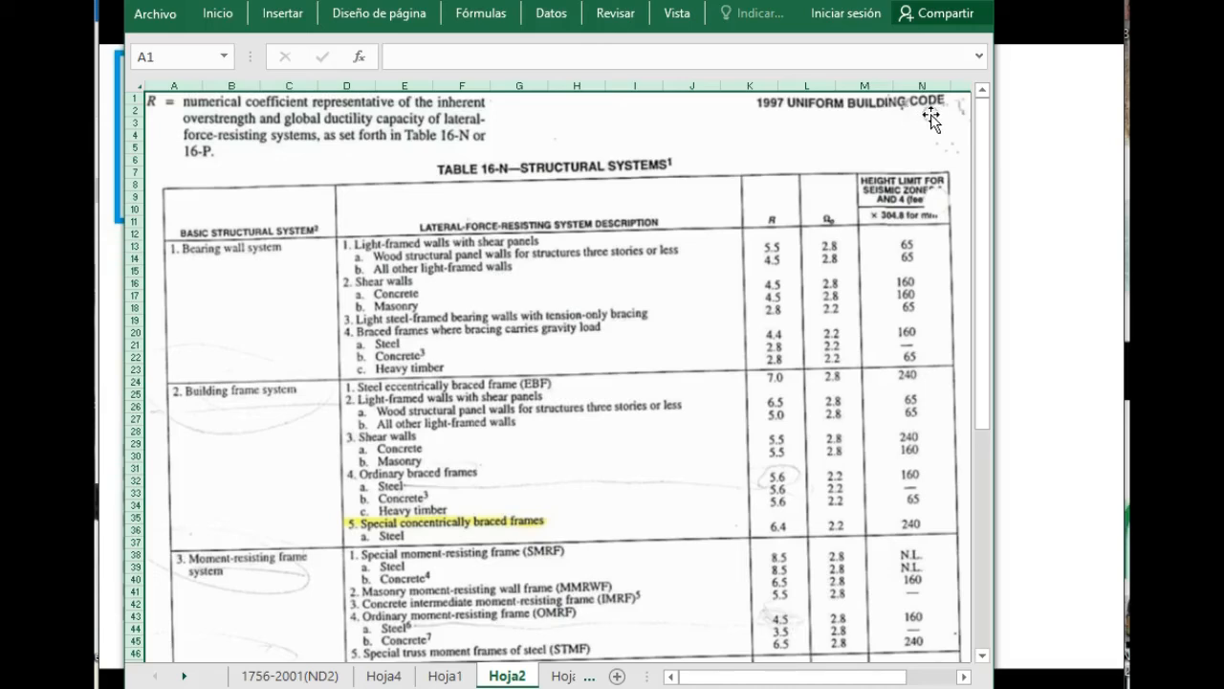
scroll(397, 428, down, 1)
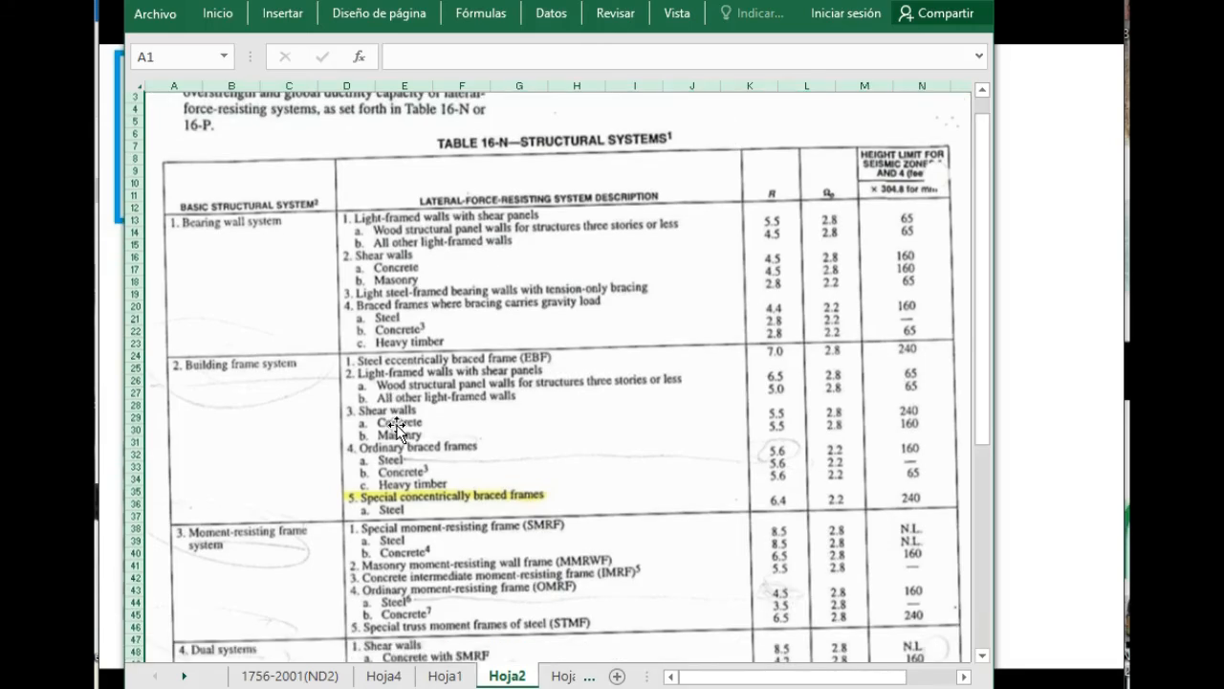
scroll(397, 427, down, 1)
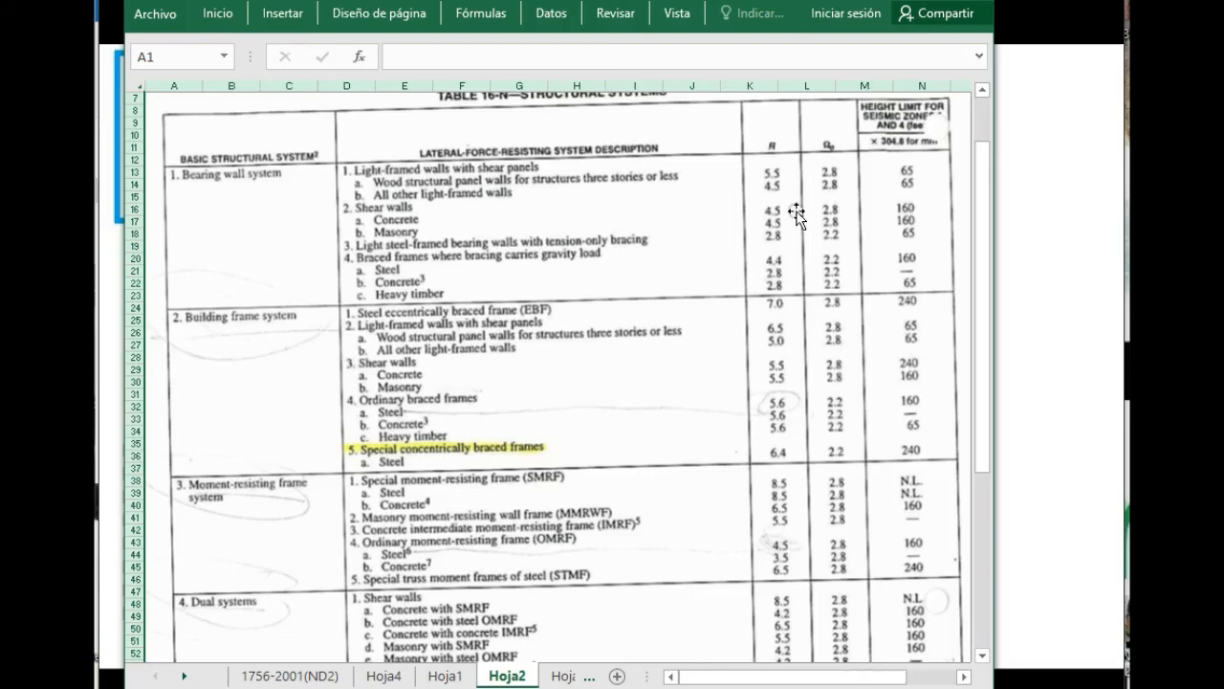
scroll(792, 442, down, 2)
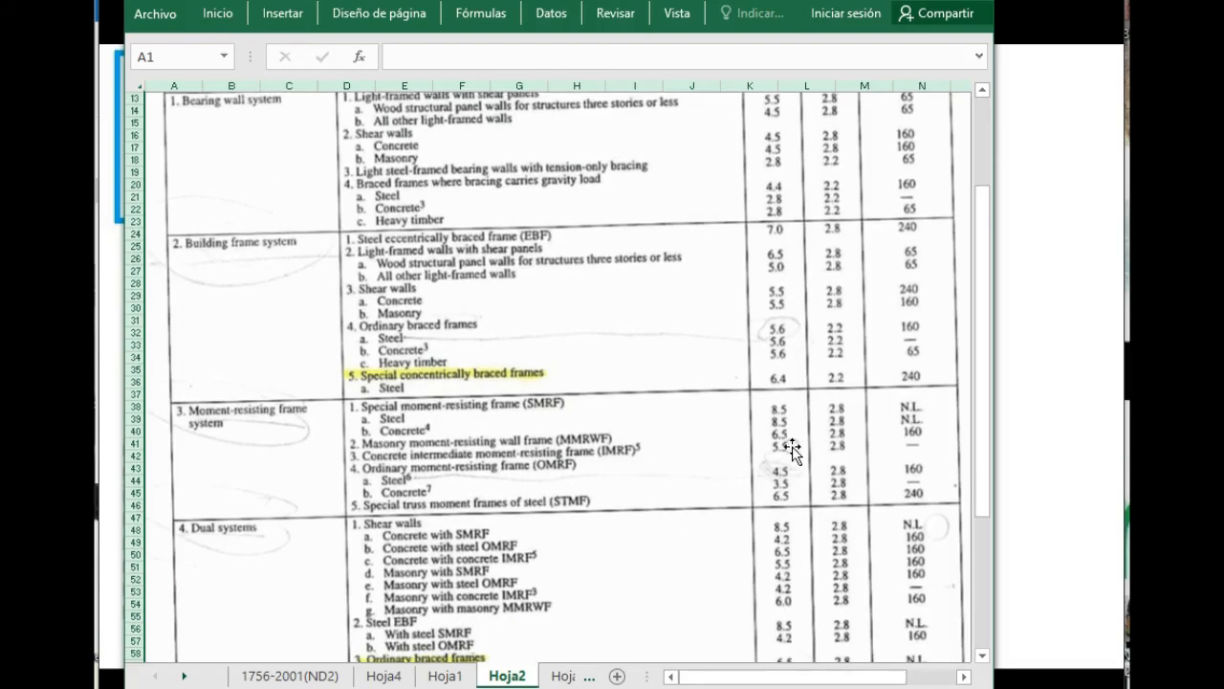
scroll(770, 143, up, 2)
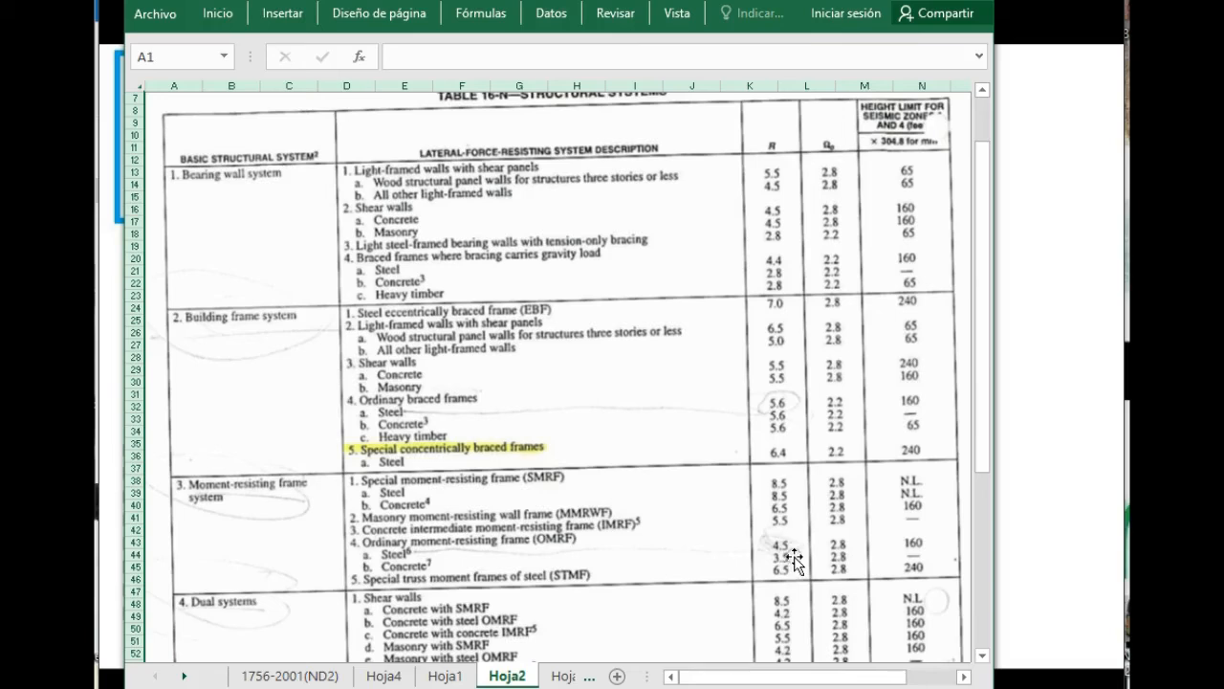
scroll(794, 562, down, 1)
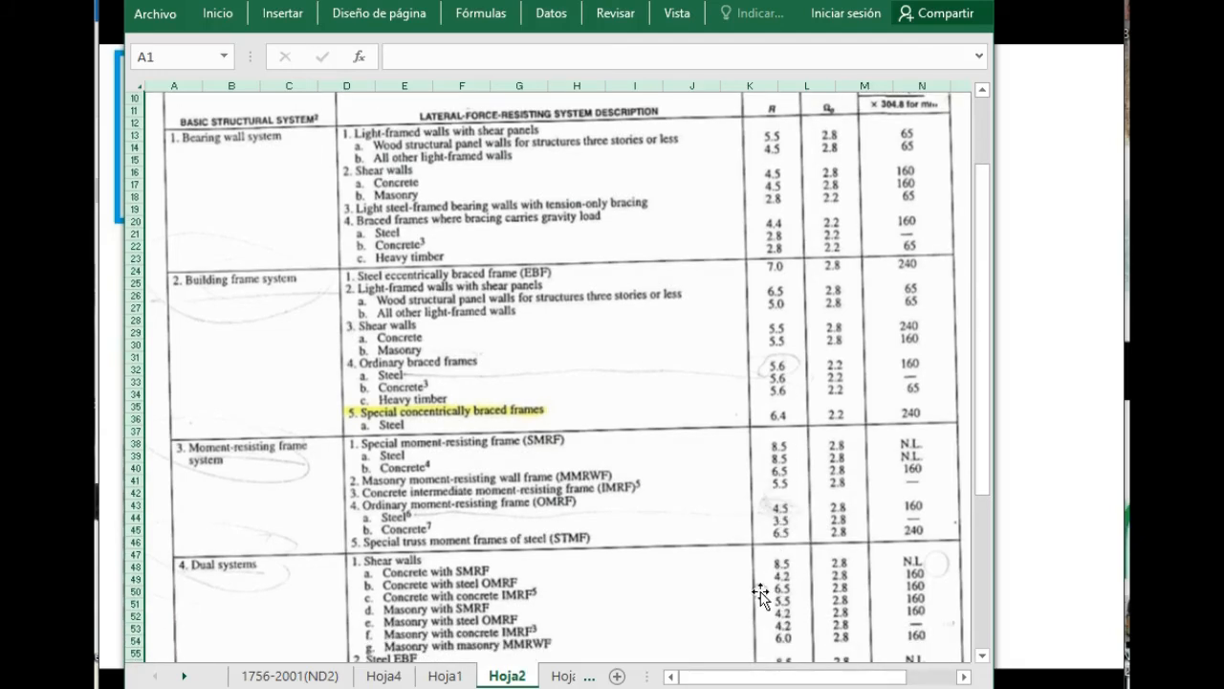
scroll(768, 571, down, 2)
scroll(769, 572, down, 5)
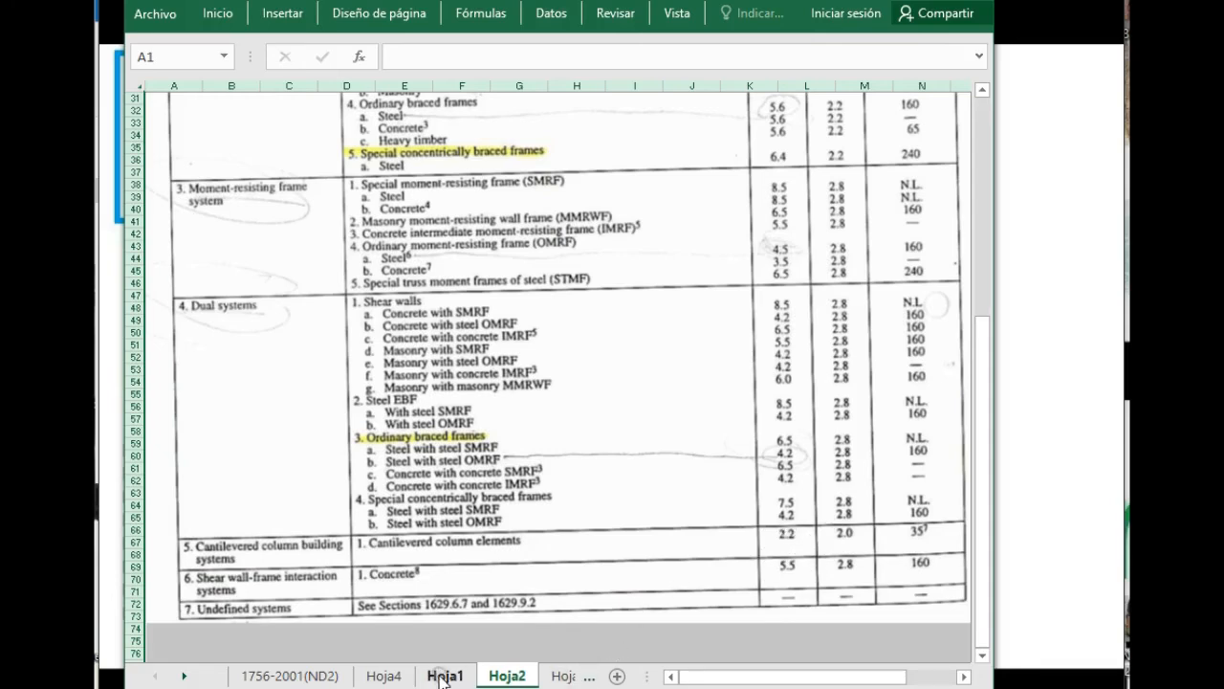
Check the R factors for nonbuilding structures in Table 16-P on sheet Hoja3, then return to the 1756-2001(ND2) spectrum sheet.
click(563, 675)
key(ctrl+v)
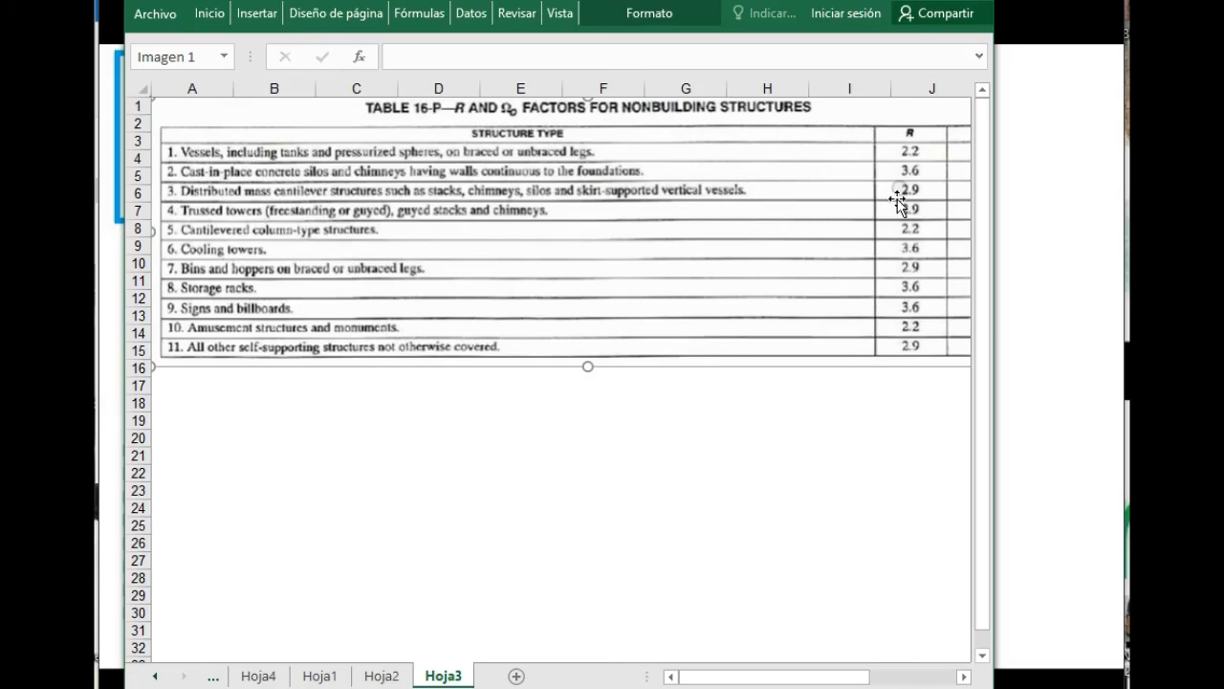
click(212, 676)
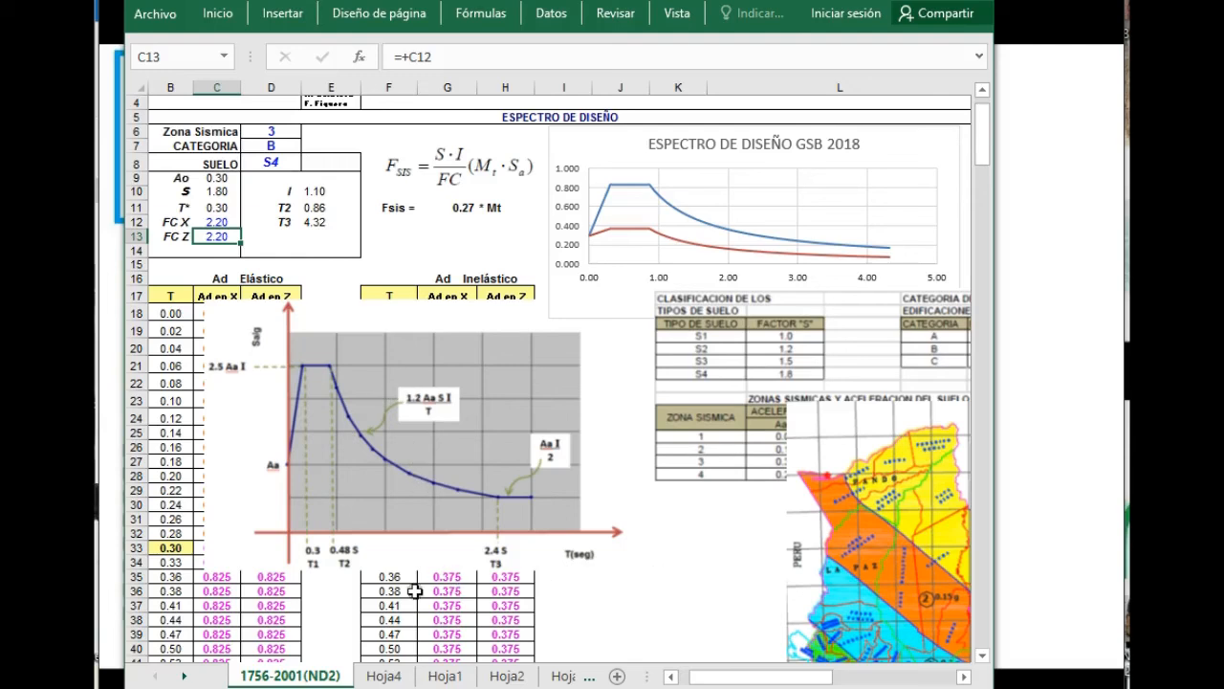
Switch to the photo viewer and browse to the image that outlines the complete 2018 Z3 S4 FC4 reinforcement.
click(1073, 170)
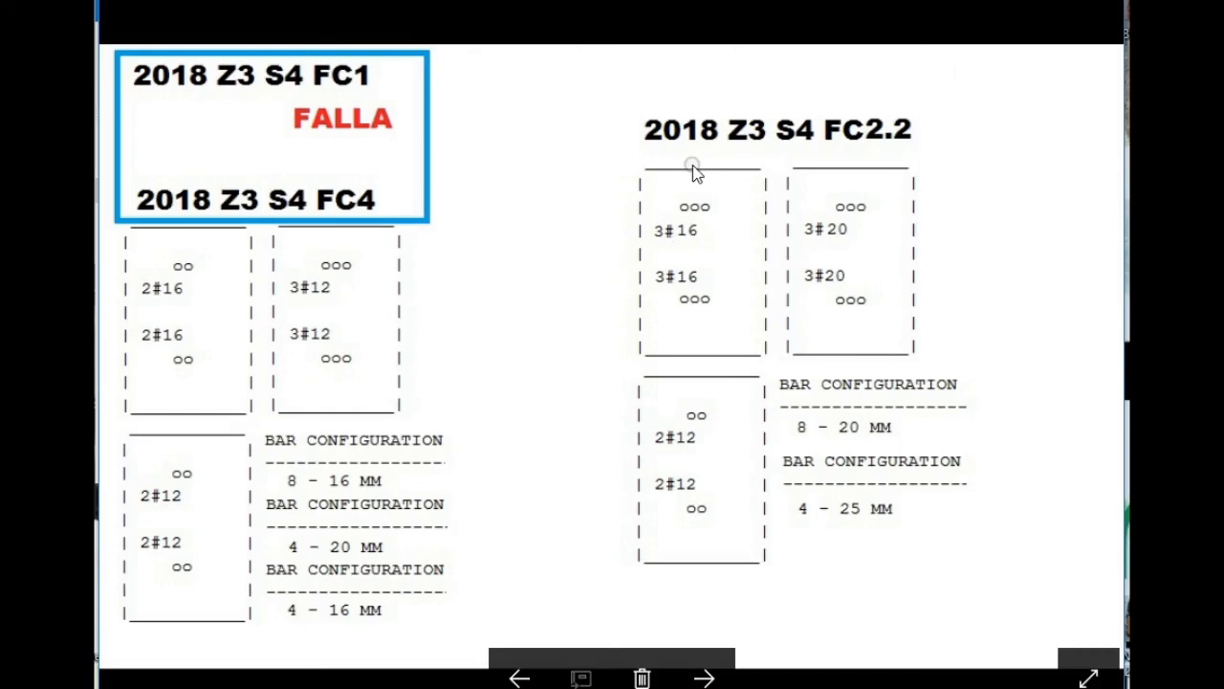
click(704, 677)
click(704, 678)
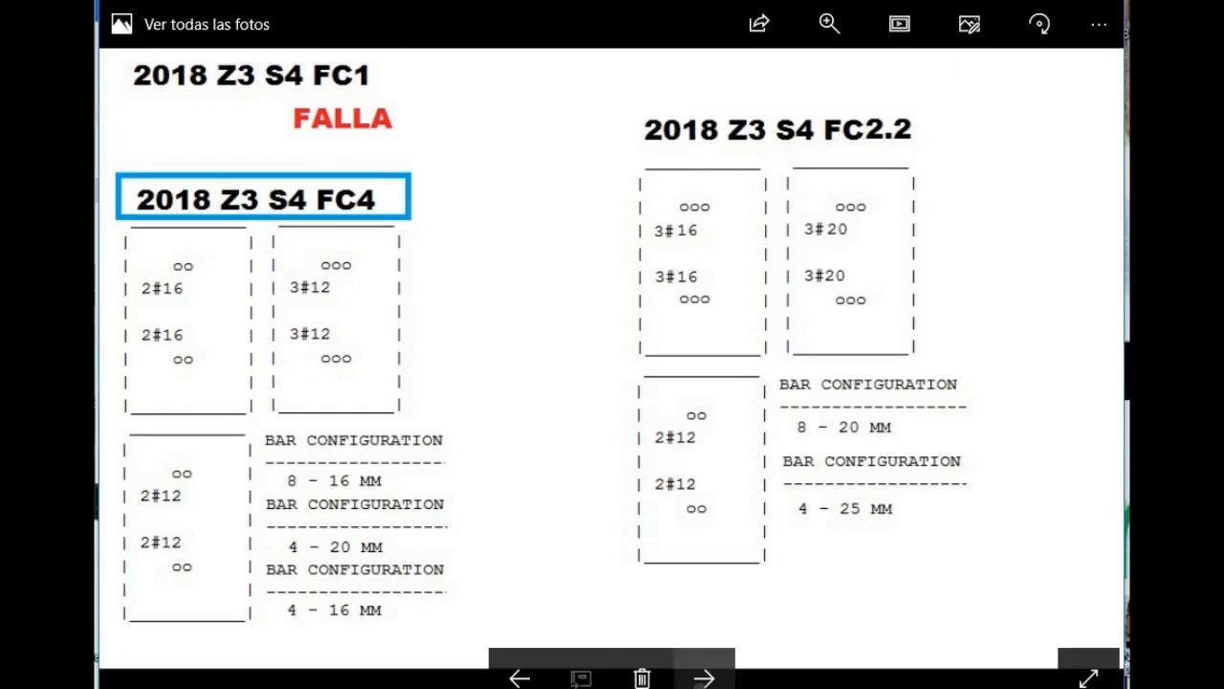
click(704, 677)
click(704, 678)
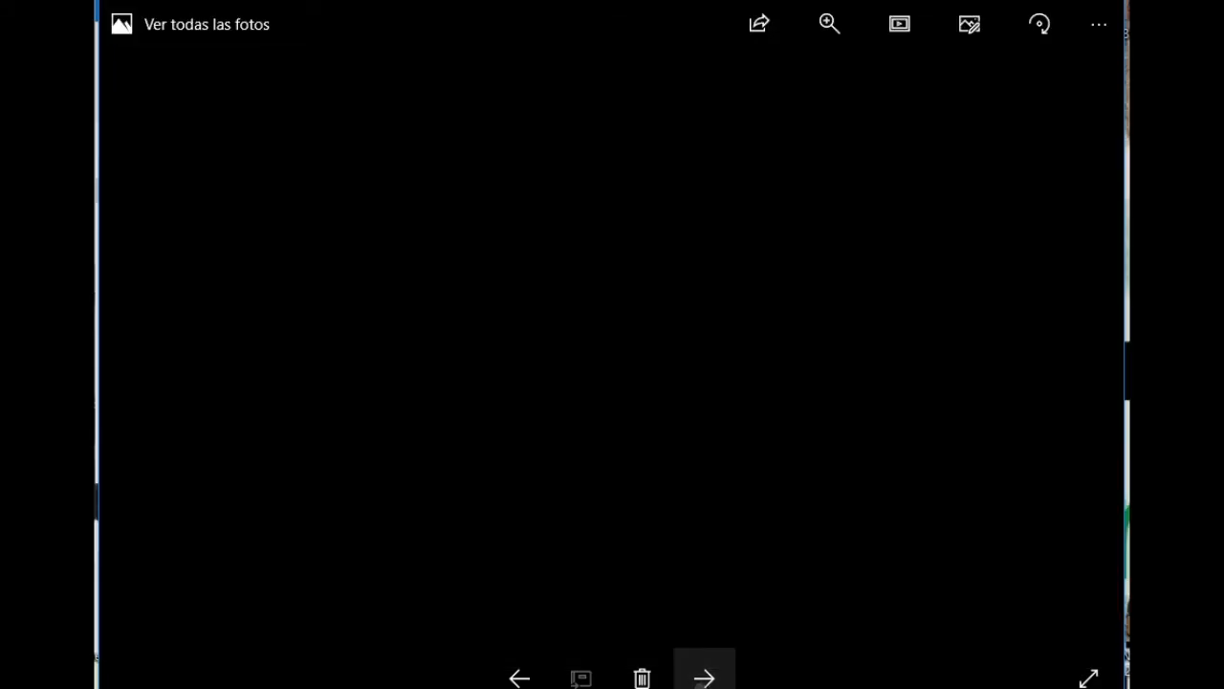
click(521, 678)
click(521, 678)
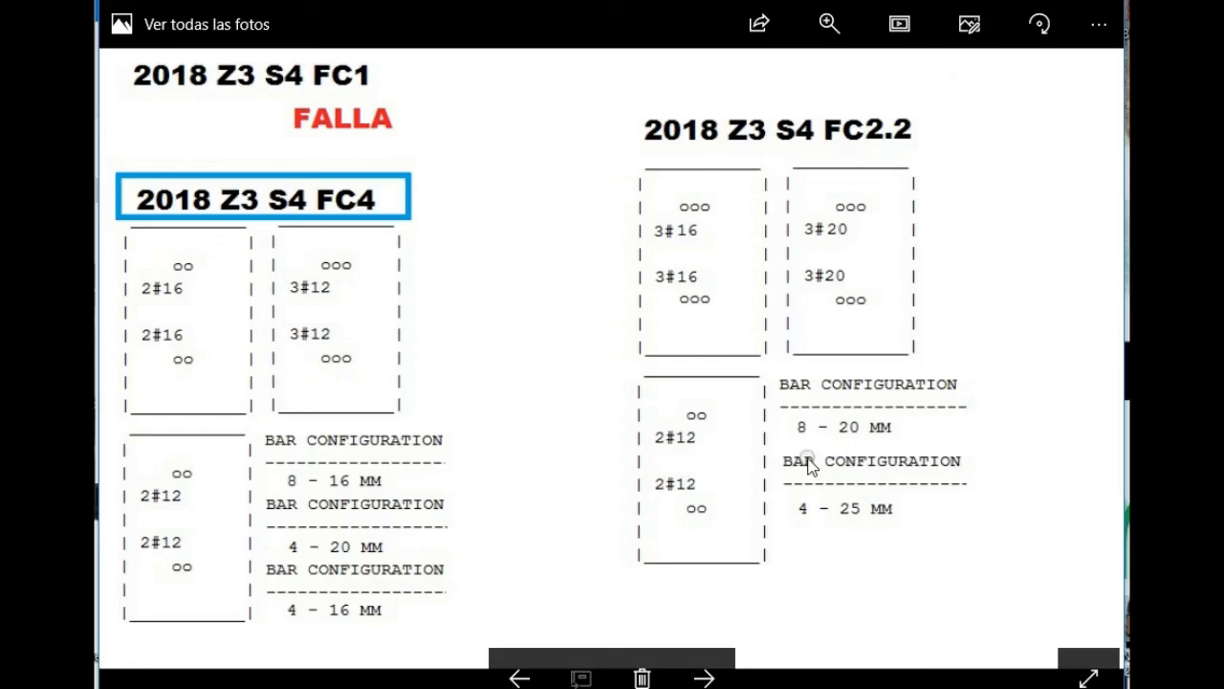
click(719, 677)
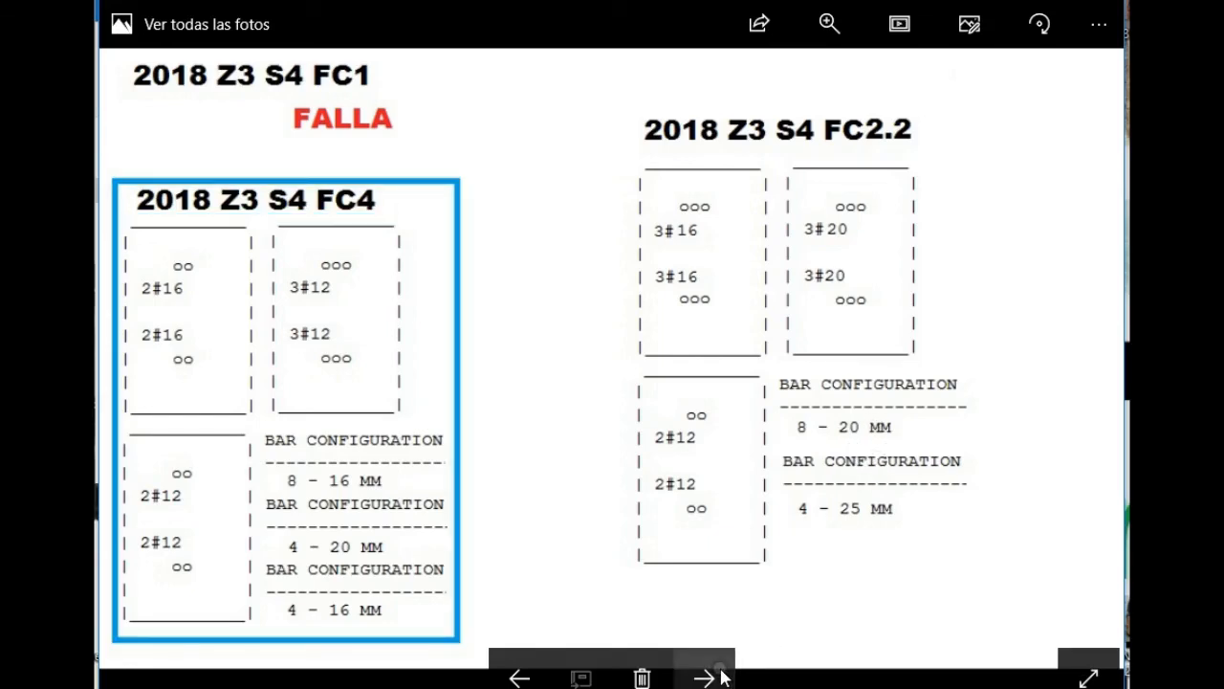